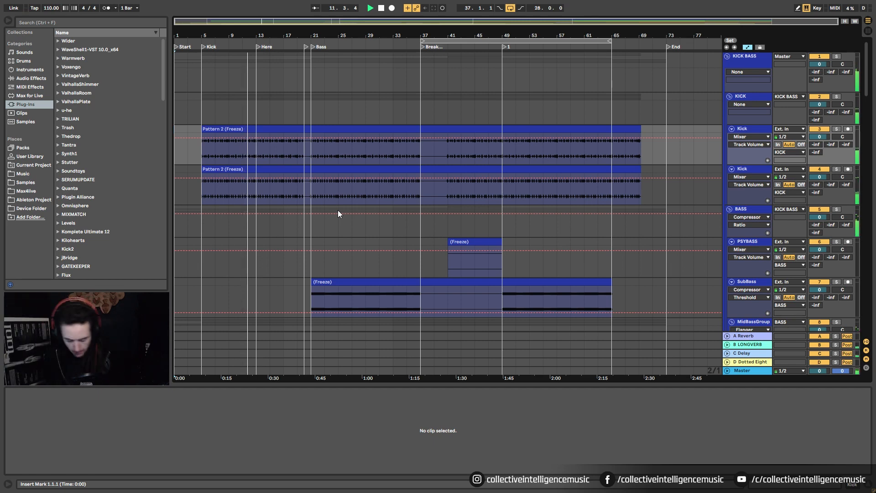
Step: Set the volume of the Water Drop track in the Atmos group to -6 dB
{"action": "scroll", "coordinate": [335, 210], "scroll_direction": "down", "scroll_amount": 12}
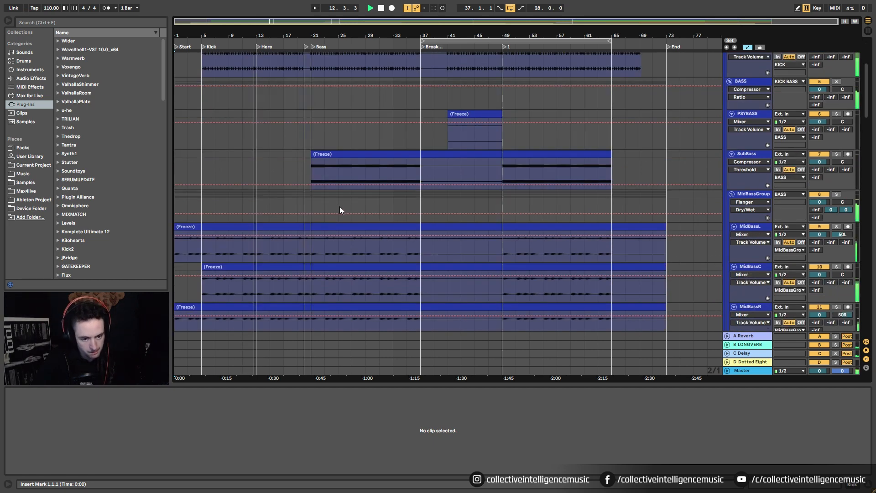
{"action": "scroll", "coordinate": [348, 206], "scroll_direction": "down", "scroll_amount": 12}
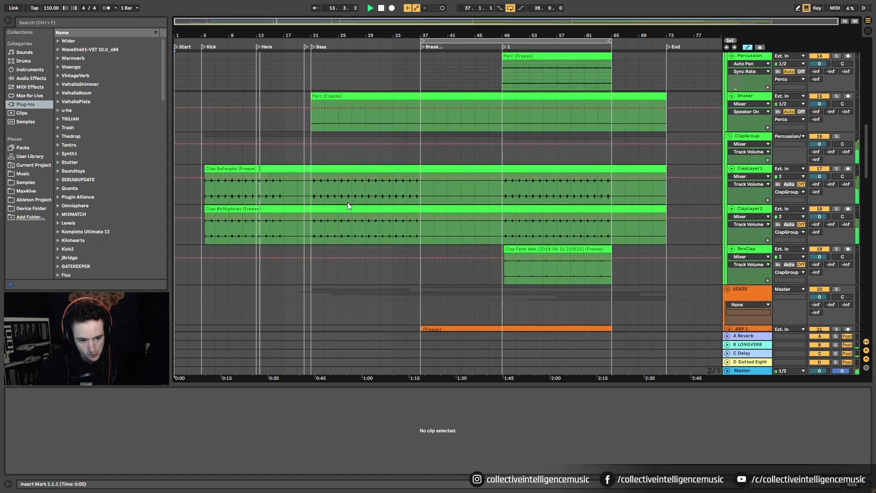
{"action": "scroll", "coordinate": [347, 206], "scroll_direction": "down", "scroll_amount": 12}
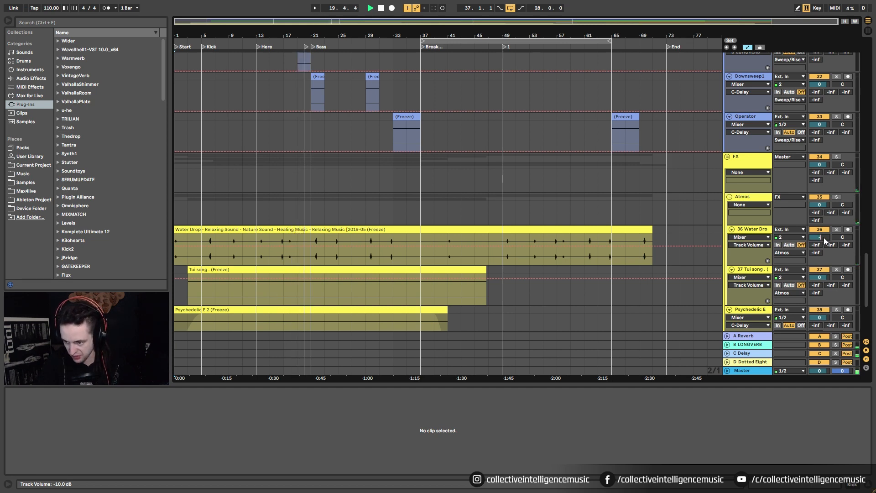
{"action": "key", "text": "Return"}
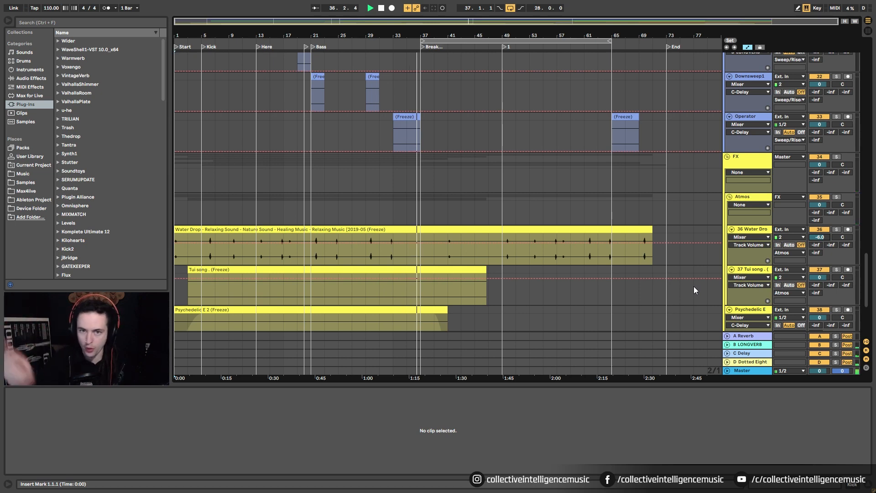
Step: Turn off arrangement looping and look through the tracks while the song plays on
{"action": "left_click", "coordinate": [510, 8]}
{"action": "scroll", "coordinate": [499, 223], "scroll_direction": "up", "scroll_amount": 5}
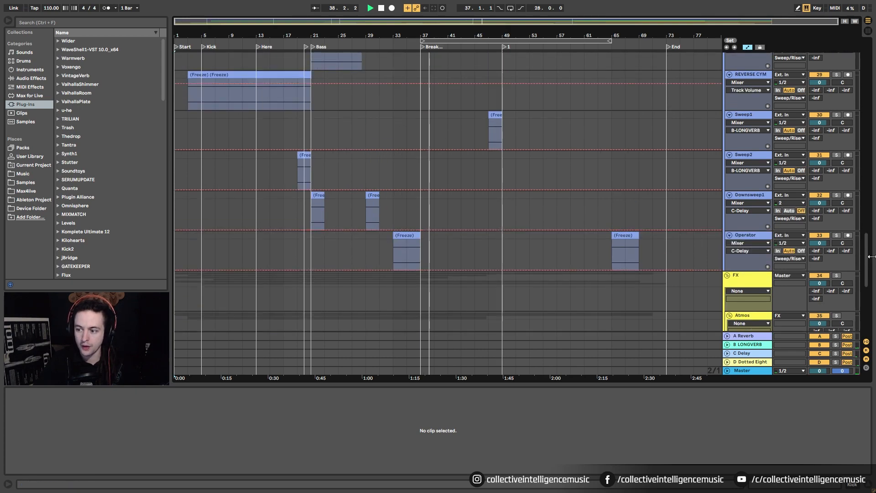
{"action": "scroll", "coordinate": [852, 138], "scroll_direction": "up", "scroll_amount": 10}
{"action": "scroll", "coordinate": [855, 37], "scroll_direction": "down", "scroll_amount": 10}
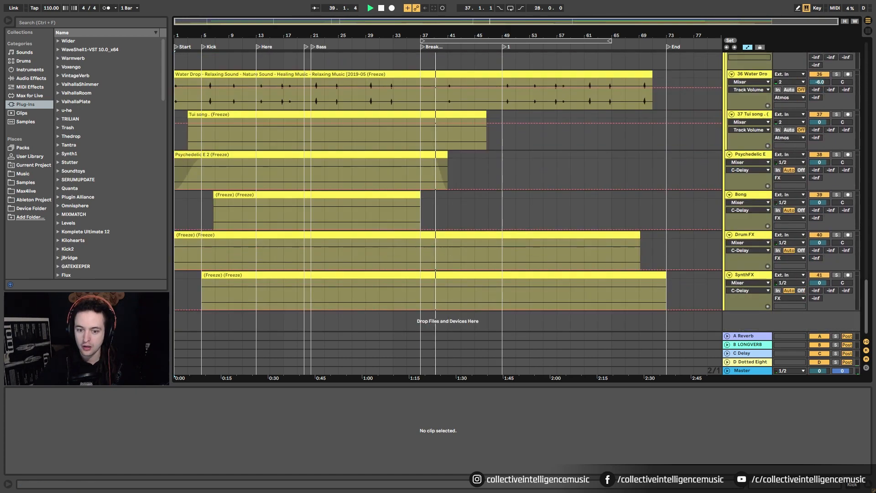
{"action": "scroll", "coordinate": [870, 66], "scroll_direction": "up", "scroll_amount": 15}
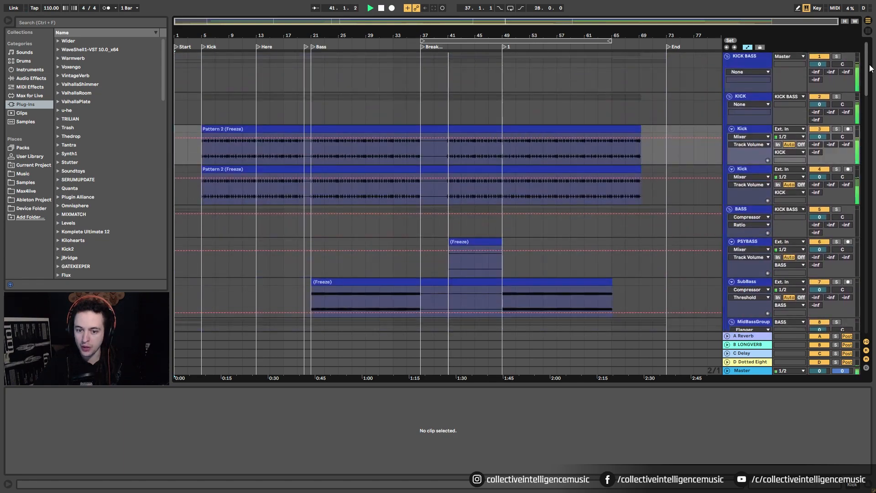
{"action": "left_click_drag", "start_coordinate": [870, 66], "coordinate": [873, 197]}
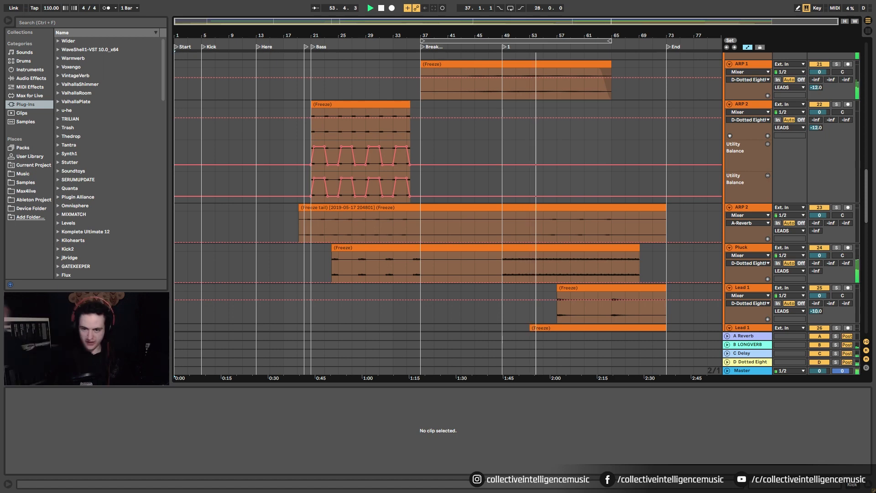
Step: Set the volume of the first Lead 1 track to -4 dB and the second Lead 1 track to -6 dB
{"action": "scroll", "coordinate": [552, 152], "scroll_direction": "up", "scroll_amount": 10}
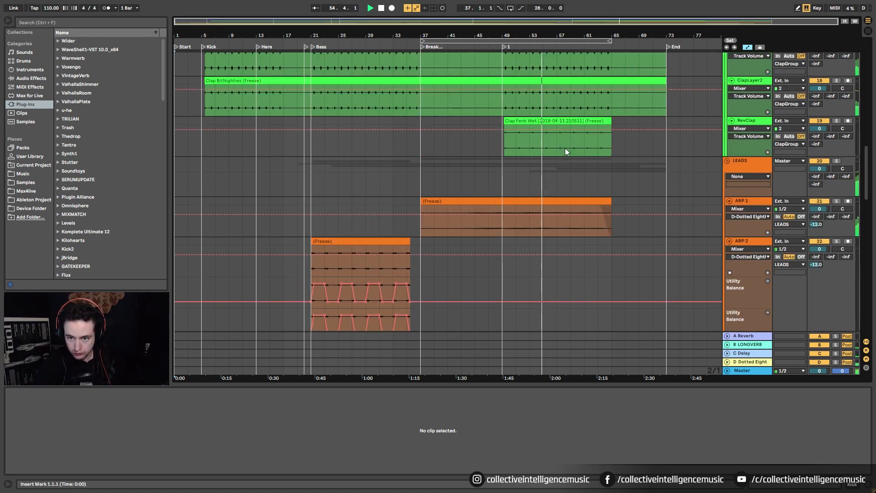
{"action": "scroll", "coordinate": [456, 192], "scroll_direction": "down", "scroll_amount": 12}
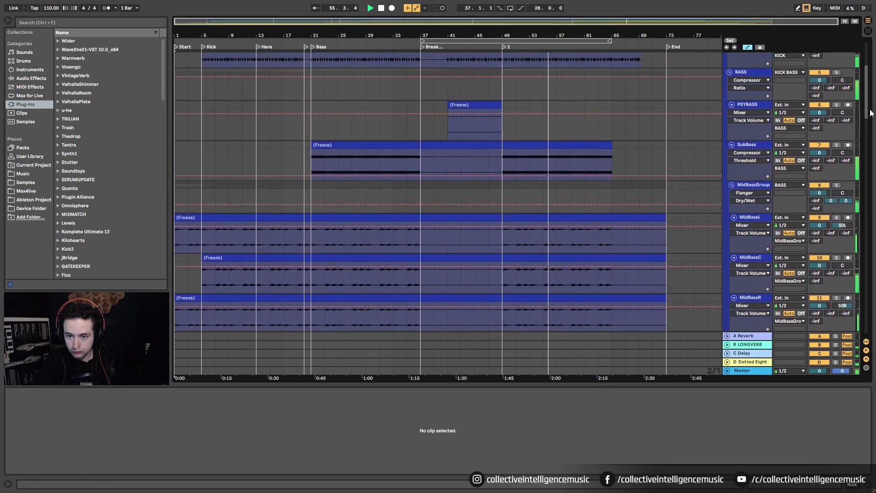
{"action": "scroll", "coordinate": [447, 191], "scroll_direction": "down", "scroll_amount": 8}
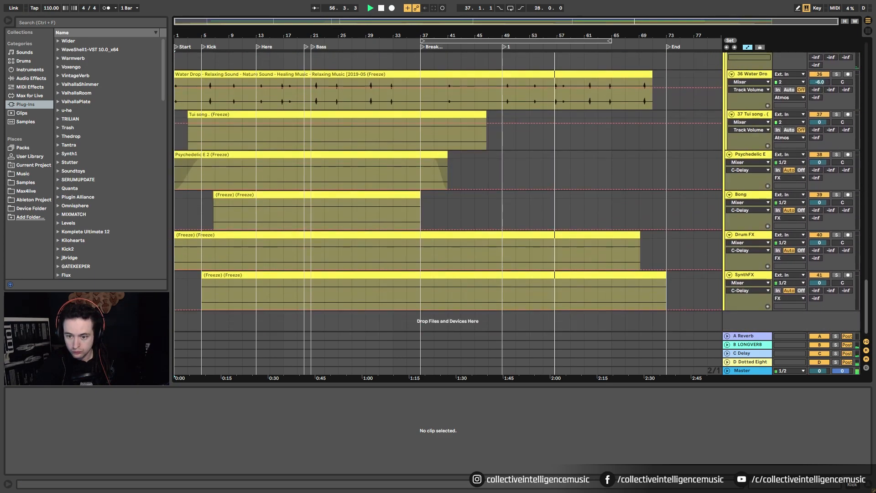
{"action": "scroll", "coordinate": [447, 191], "scroll_direction": "up", "scroll_amount": 13}
{"action": "scroll", "coordinate": [447, 192], "scroll_direction": "down", "scroll_amount": 4}
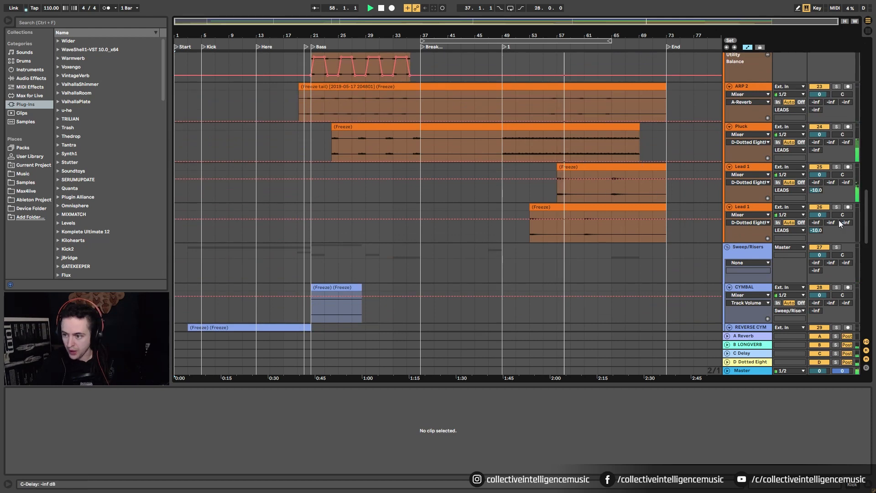
{"action": "left_click", "coordinate": [820, 174]}
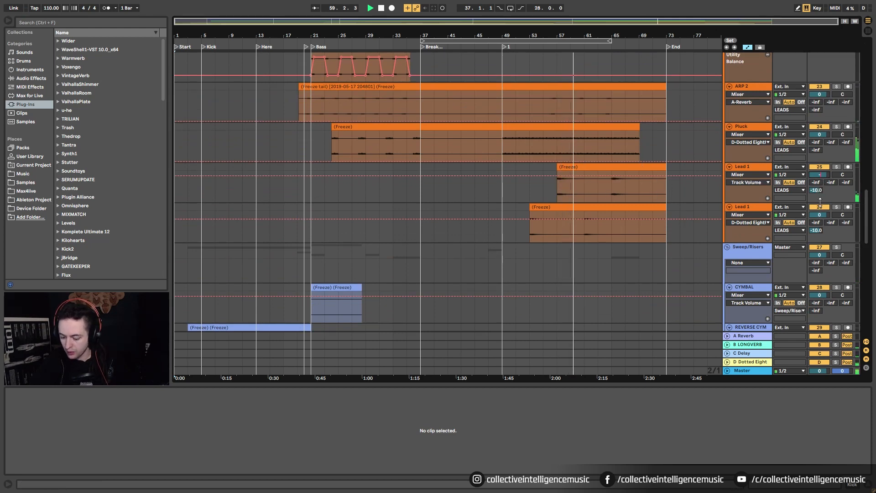
{"action": "type", "text": "-4"}
{"action": "key", "text": "Return"}
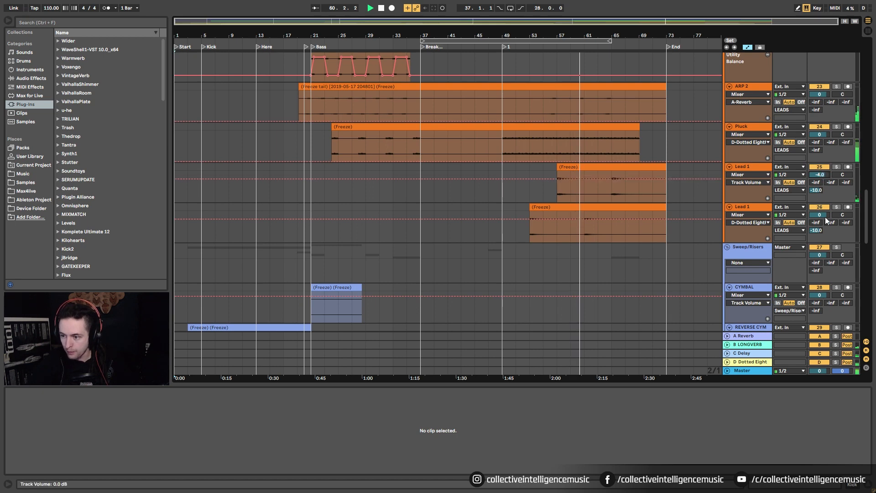
{"action": "left_click", "coordinate": [824, 215]}
{"action": "type", "text": "-6"}
{"action": "key", "text": "Return"}
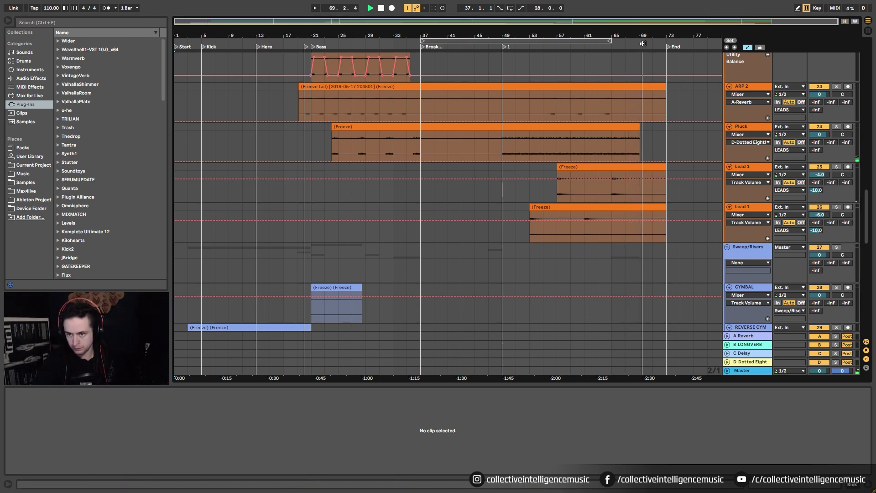
Step: Stop playback and set a fixed 1/16 grid for editing the end of the Pluck clip around bar 69
{"action": "left_click_drag", "start_coordinate": [647, 36], "coordinate": [647, 119]}
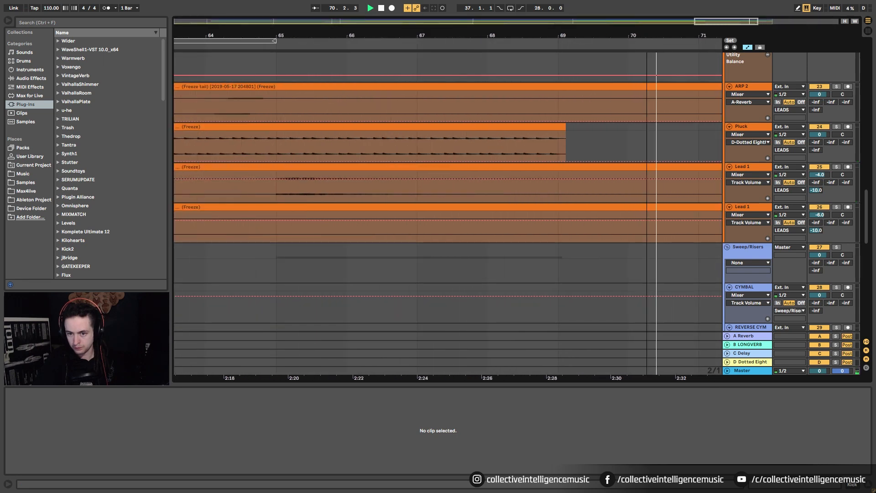
{"action": "left_click", "coordinate": [546, 151]}
{"action": "key", "text": "space"}
{"action": "right_click", "coordinate": [565, 153]}
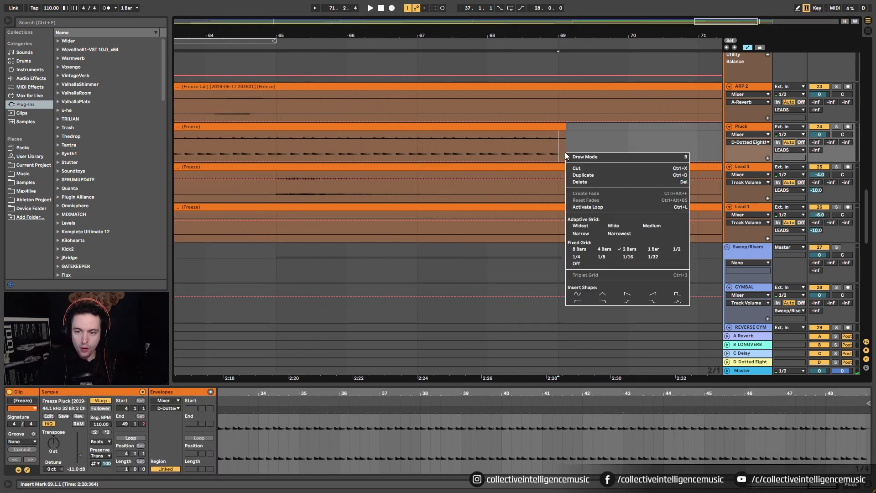
{"action": "left_click", "coordinate": [627, 257]}
Step: Copy the Pluck clip's section from 67.1.1 to 67.1.4 and paste it over the clip's end at 69.1.1
{"action": "left_click_drag", "start_coordinate": [416, 149], "coordinate": [424, 149]}
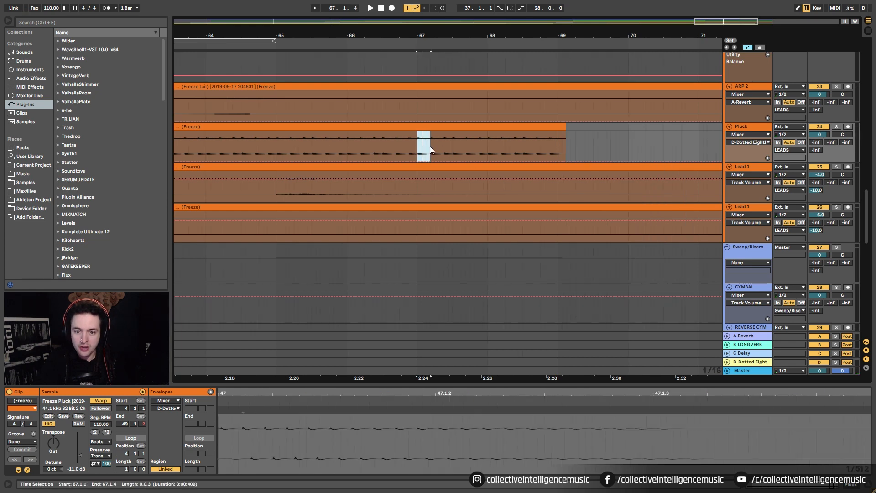
{"action": "left_click", "coordinate": [557, 149]}
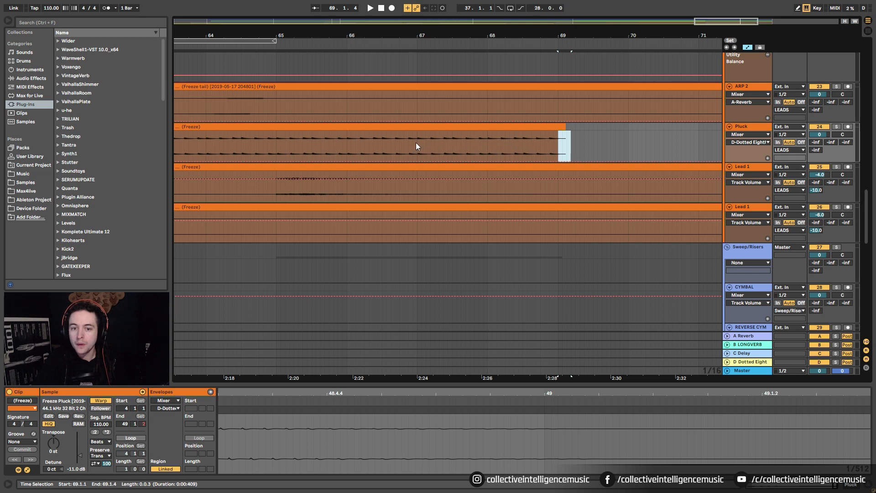
{"action": "left_click_drag", "start_coordinate": [416, 143], "coordinate": [430, 137]}
{"action": "key", "text": "ctrl+c"}
{"action": "left_click", "coordinate": [555, 139]}
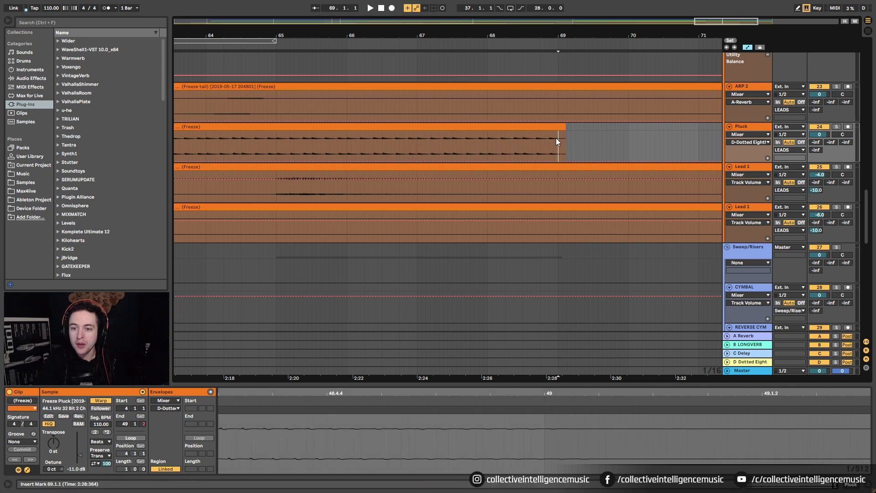
{"action": "key", "text": "ctrl+v"}
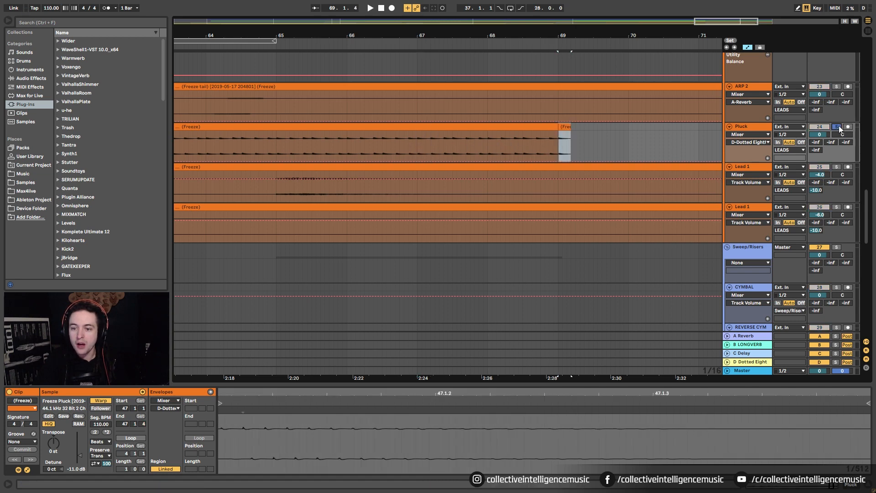
Step: Play the arrangement from bar 67 to check the Pluck track's pasted ending
{"action": "left_click", "coordinate": [417, 144]}
{"action": "key", "text": "space"}
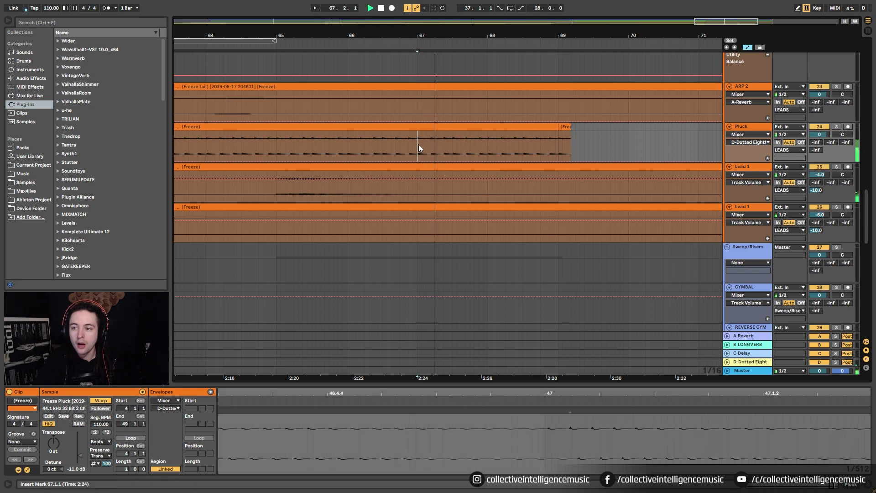
{"action": "scroll", "coordinate": [560, 72], "scroll_direction": "down", "scroll_amount": 2}
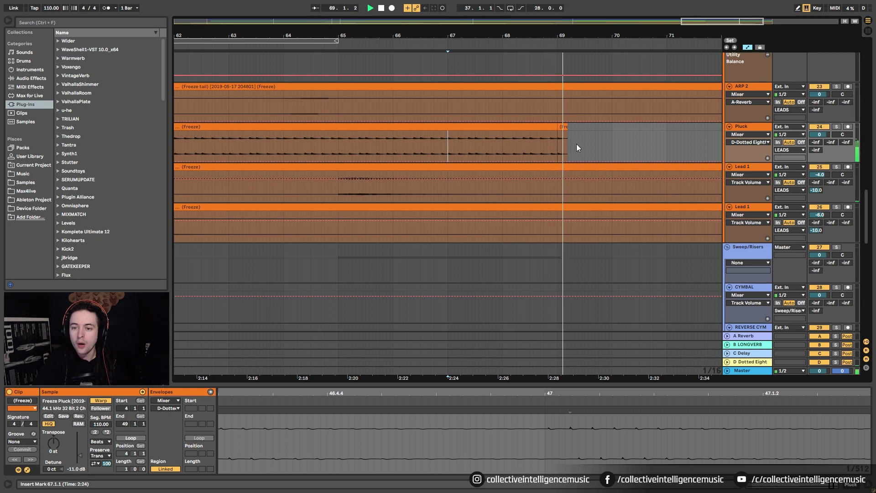
{"action": "left_click", "coordinate": [565, 132]}
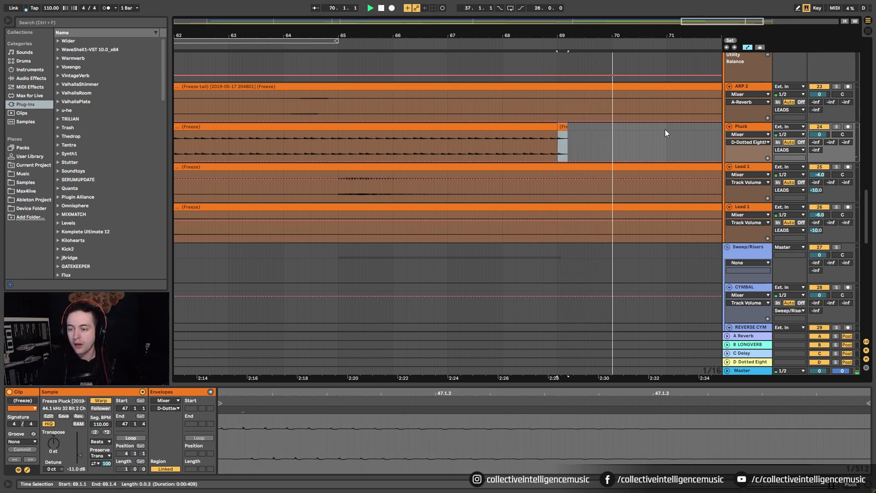
Step: Fold the LEADS group track in the arrangement
{"action": "scroll", "coordinate": [631, 37], "scroll_direction": "down", "scroll_amount": 3}
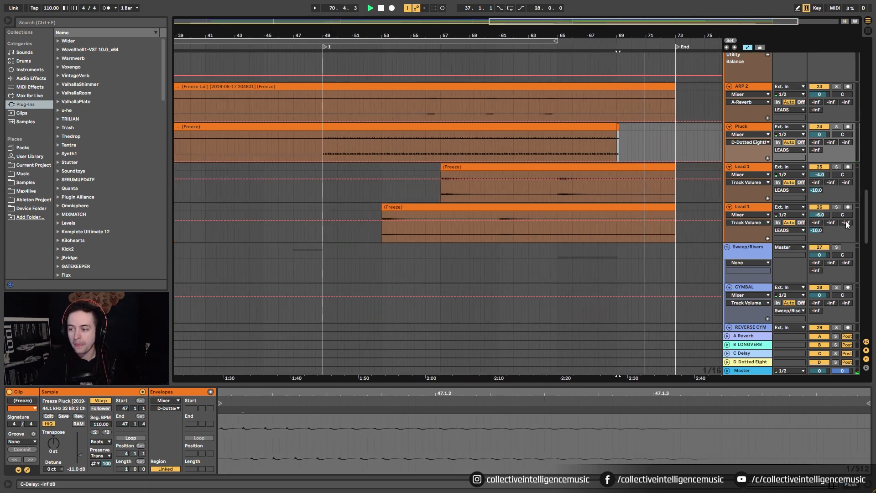
{"action": "left_click_drag", "start_coordinate": [865, 218], "coordinate": [865, 241]}
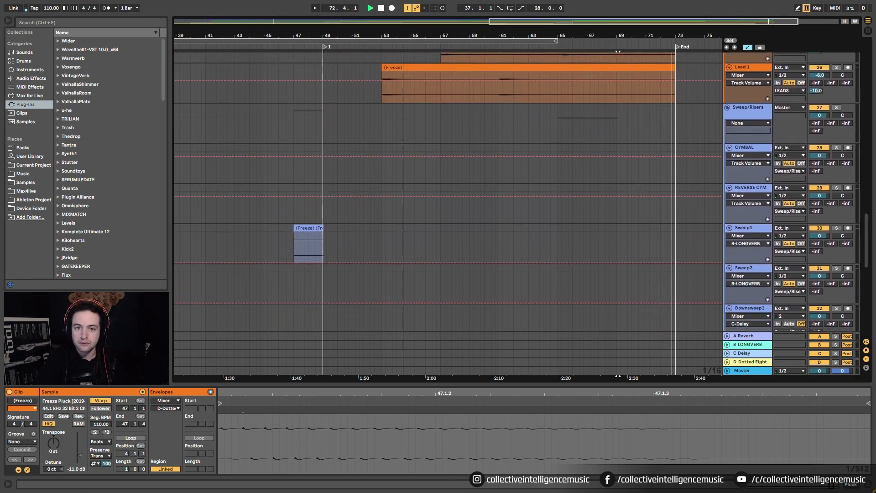
{"action": "left_click_drag", "start_coordinate": [403, 32], "coordinate": [540, 32]}
{"action": "scroll", "coordinate": [413, 190], "scroll_direction": "up", "scroll_amount": 10}
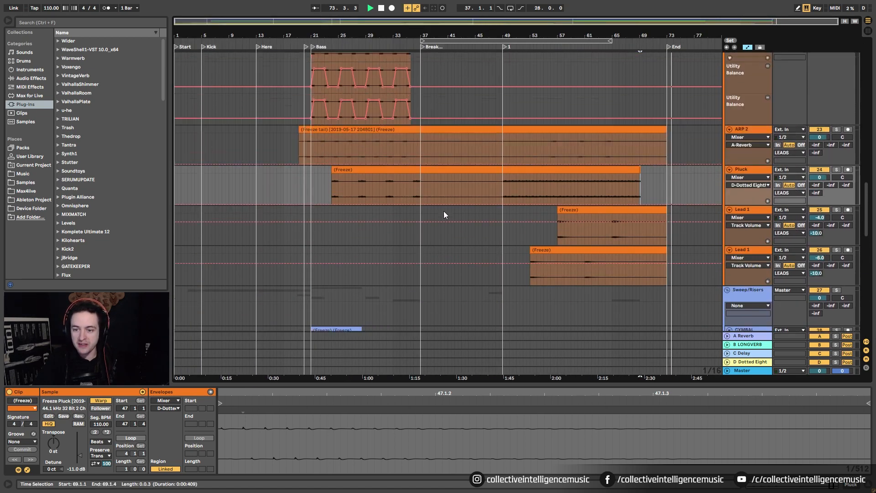
{"action": "scroll", "coordinate": [444, 211], "scroll_direction": "up", "scroll_amount": 5}
{"action": "scroll", "coordinate": [698, 246], "scroll_direction": "down", "scroll_amount": 6}
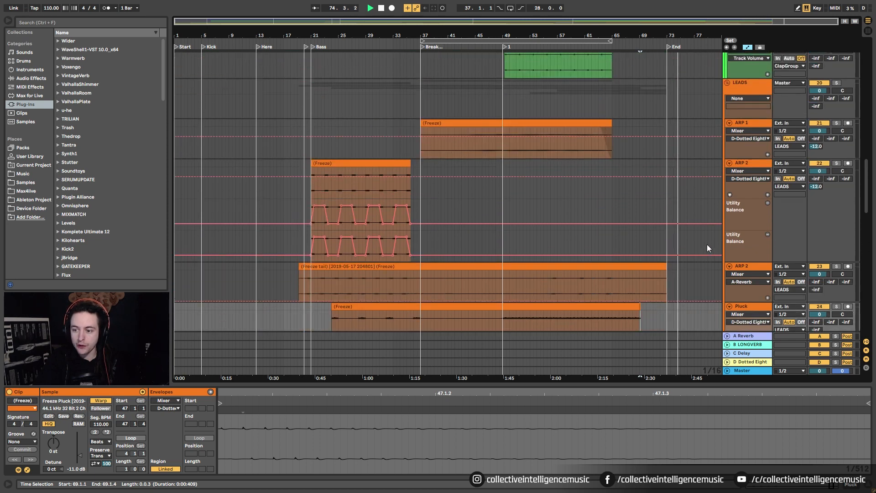
{"action": "scroll", "coordinate": [718, 240], "scroll_direction": "up", "scroll_amount": 5}
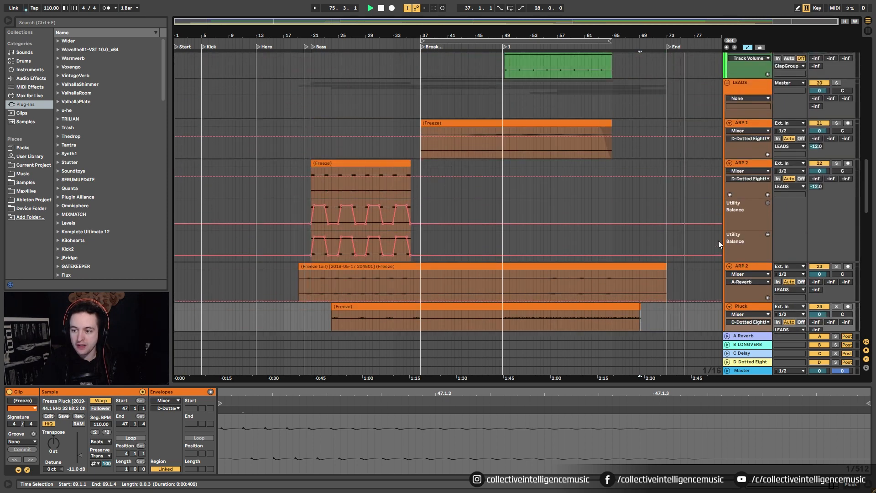
{"action": "left_click", "coordinate": [727, 128]}
Step: Fold the Percussion and KICK BASS group tracks
{"action": "scroll", "coordinate": [638, 248], "scroll_direction": "up", "scroll_amount": 6}
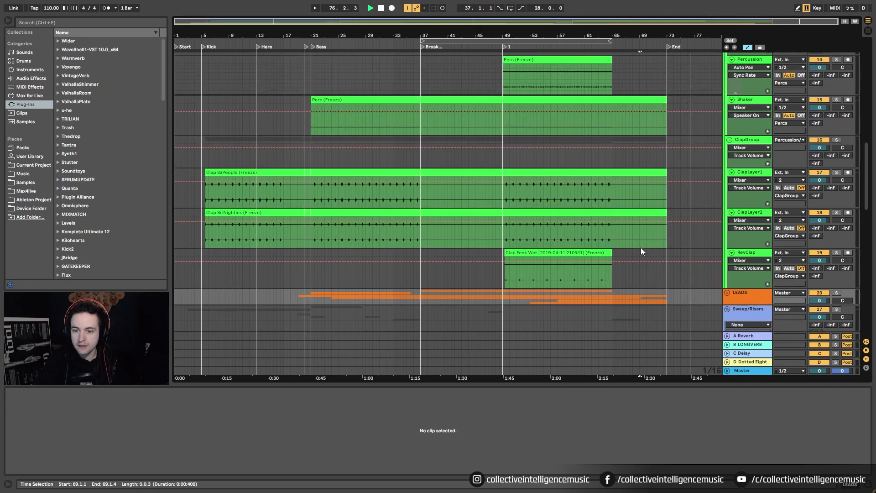
{"action": "scroll", "coordinate": [641, 245], "scroll_direction": "up", "scroll_amount": 4}
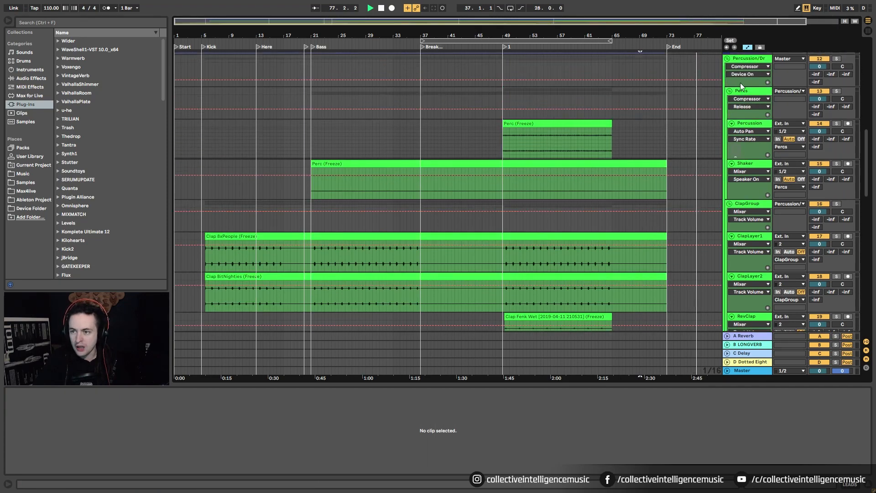
{"action": "scroll", "coordinate": [657, 166], "scroll_direction": "up", "scroll_amount": 10}
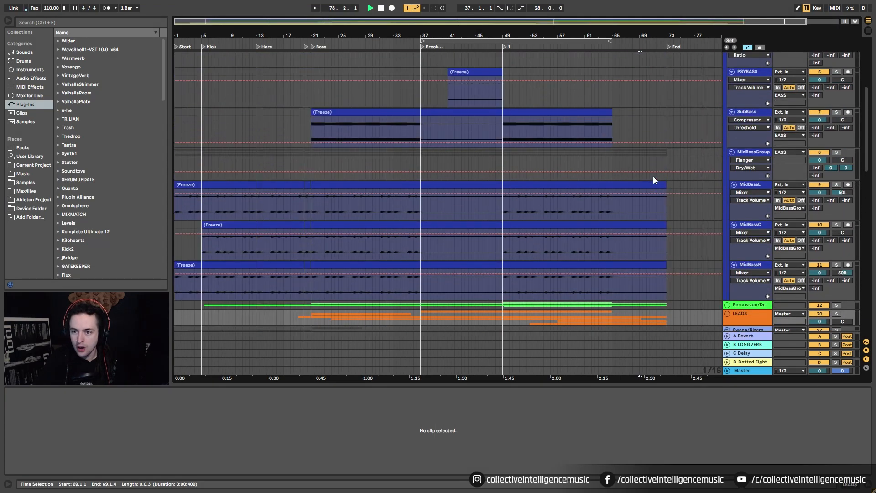
{"action": "left_click", "coordinate": [461, 181]}
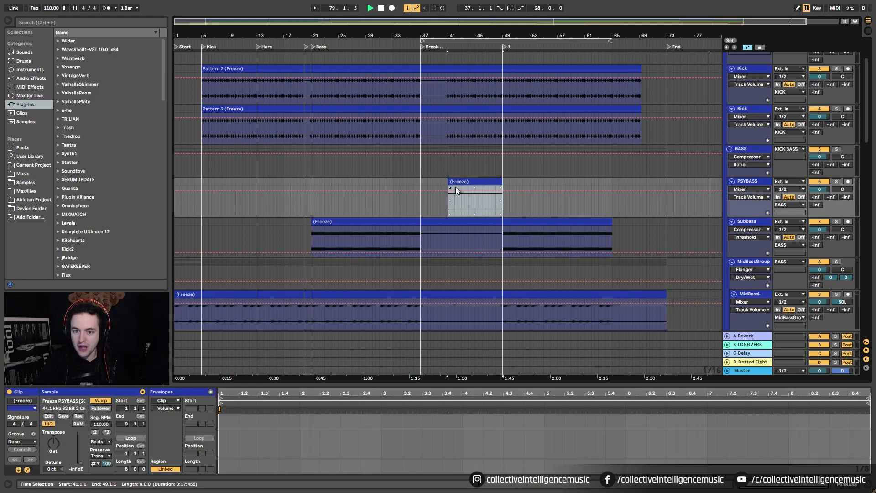
{"action": "scroll", "coordinate": [714, 193], "scroll_direction": "up", "scroll_amount": 2}
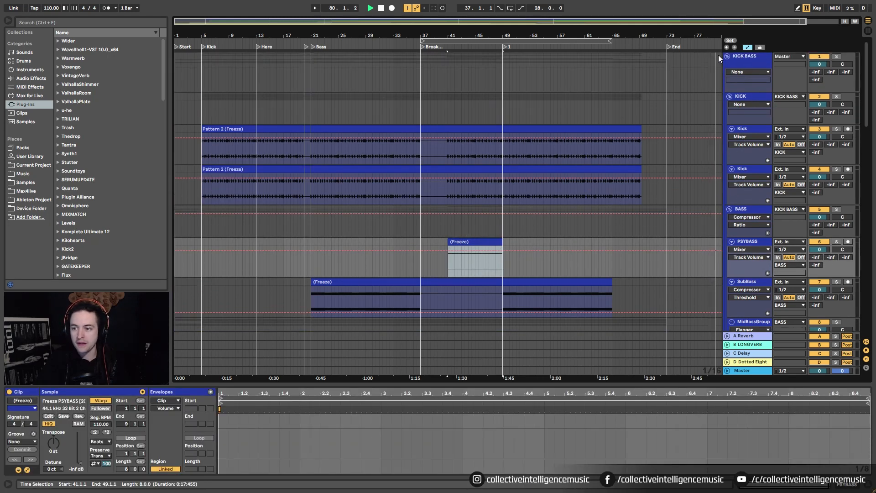
{"action": "left_click", "coordinate": [725, 55]}
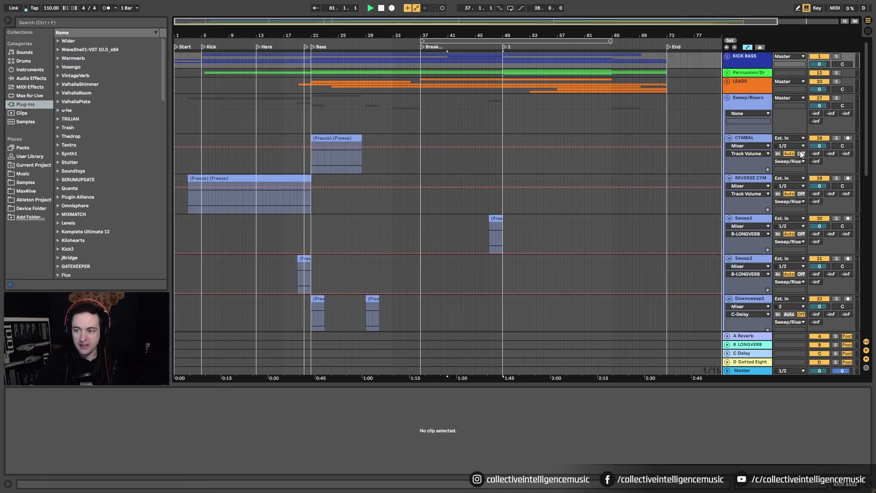
Step: Set the arrangement's fixed grid to 8 bars from the CYMBAL track
{"action": "left_click", "coordinate": [749, 138]}
{"action": "left_click", "coordinate": [330, 137]}
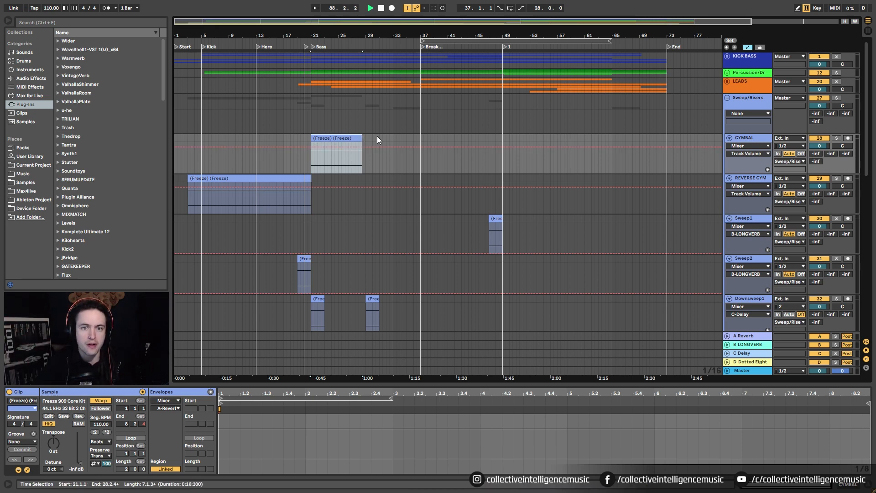
{"action": "right_click", "coordinate": [425, 166]}
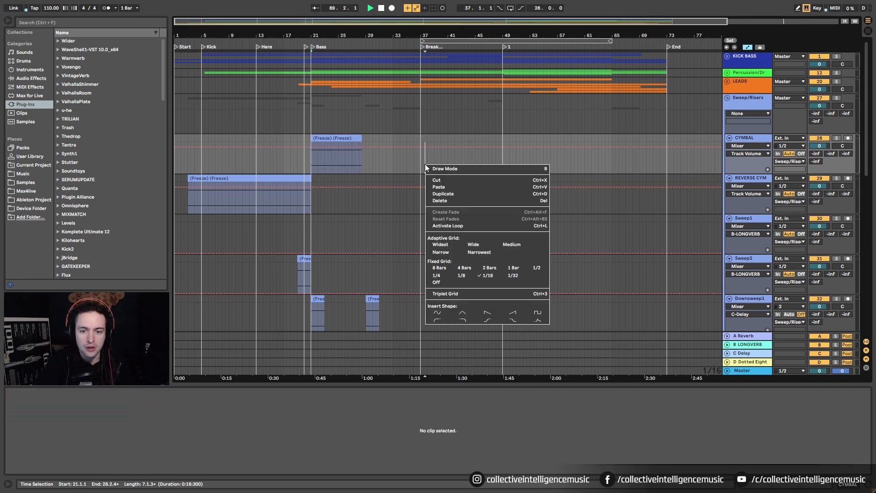
{"action": "left_click", "coordinate": [456, 274]}
Step: Highlight the CYMBAL track's section from 21.1.1 to 37.1.1 and the following section up to 49.1.1
{"action": "left_click_drag", "start_coordinate": [311, 166], "coordinate": [394, 167]}
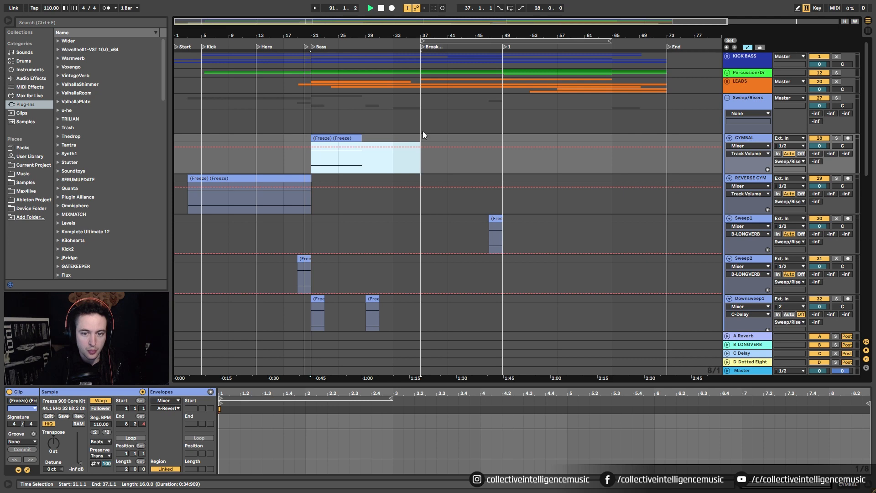
{"action": "left_click_drag", "start_coordinate": [422, 170], "coordinate": [502, 158]}
{"action": "left_click_drag", "start_coordinate": [559, 146], "coordinate": [521, 145]}
{"action": "left_click", "coordinate": [524, 177]}
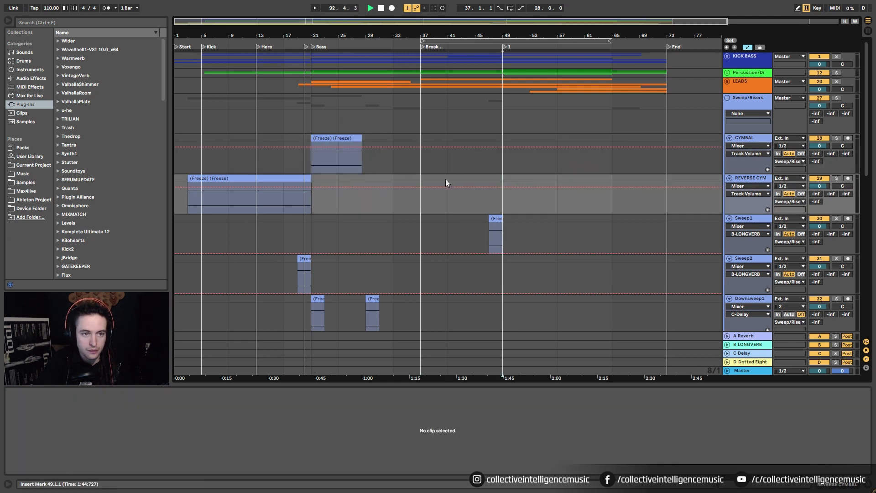
Step: Lower the CYMBAL clip's gain to -6.72 dB and set the fixed grid to 1 bar
{"action": "left_click", "coordinate": [356, 154]}
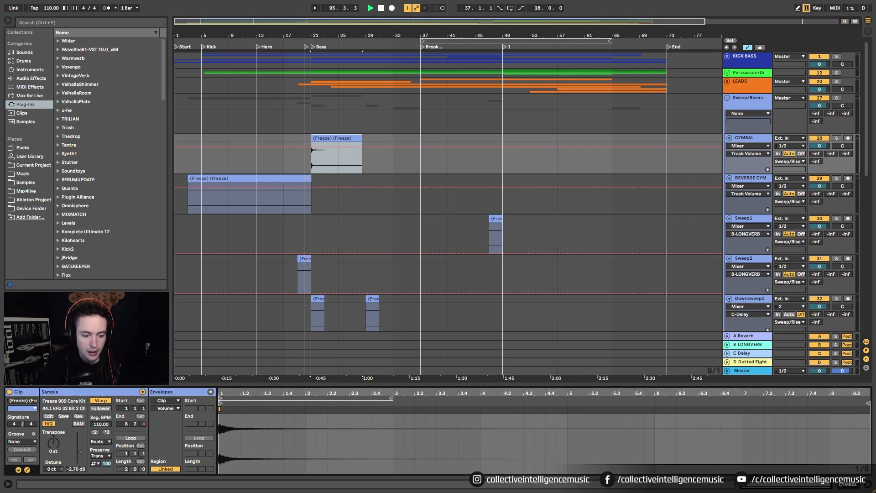
{"action": "left_click_drag", "start_coordinate": [312, 34], "coordinate": [315, 106]}
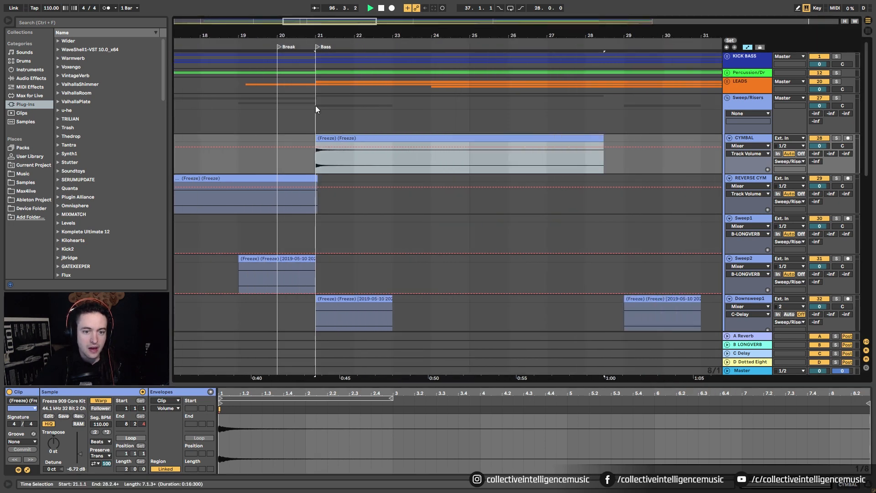
{"action": "right_click", "coordinate": [307, 172]}
{"action": "left_click", "coordinate": [381, 270]}
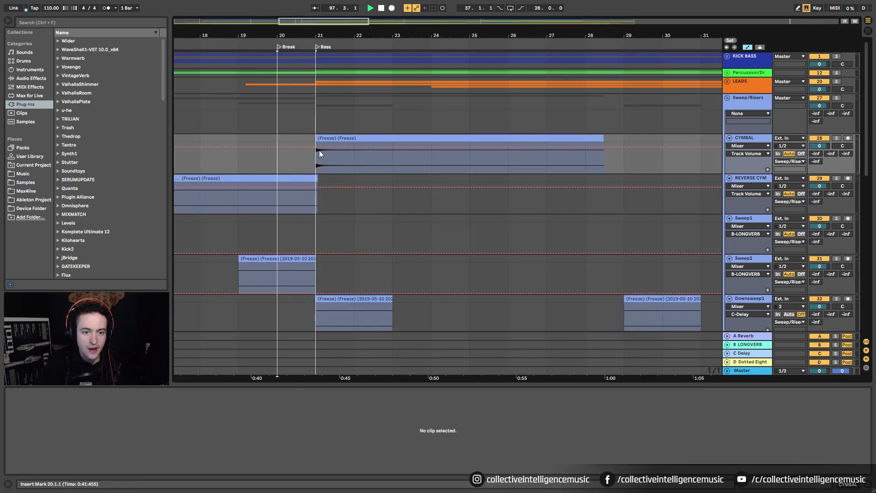
Step: Reduce the CYMBAL clip's gain to -17.0 dB and on to -23.4 dB, playing from 20.1.1 to check the level
{"action": "left_click", "coordinate": [319, 150]}
{"action": "left_click", "coordinate": [267, 161]}
{"action": "left_click", "coordinate": [340, 137]}
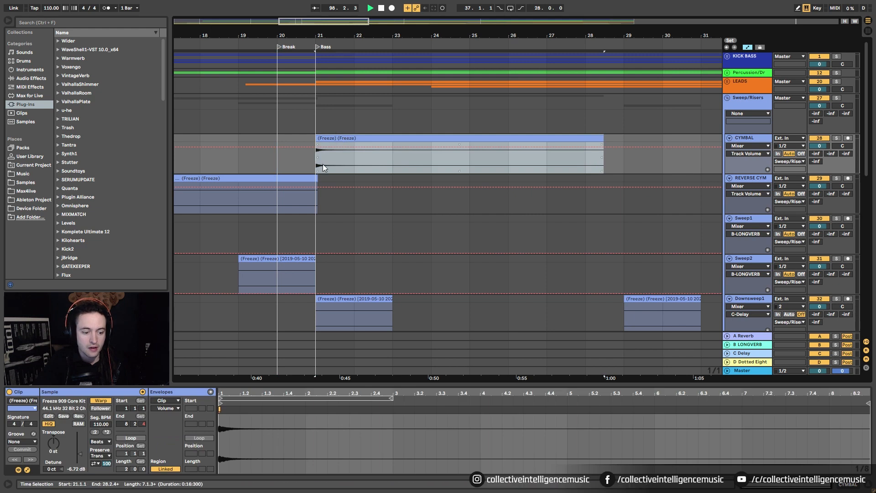
{"action": "left_click_drag", "start_coordinate": [75, 468], "coordinate": [74, 481]}
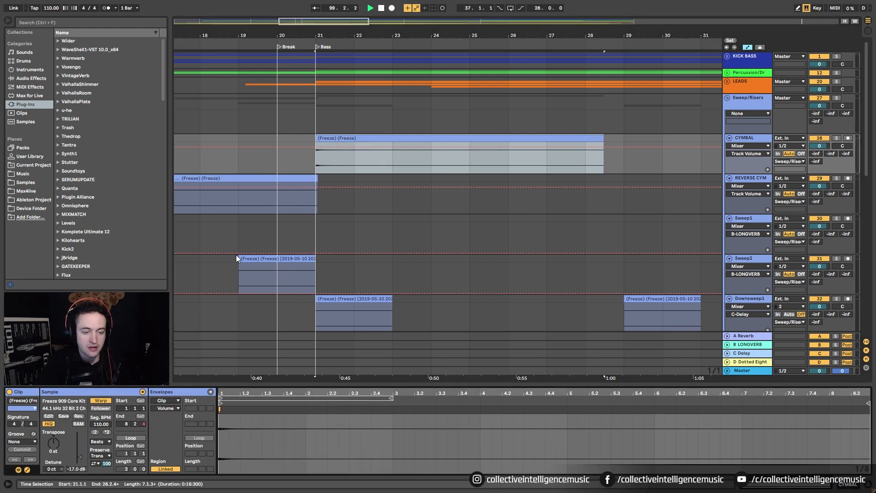
{"action": "left_click", "coordinate": [275, 137]}
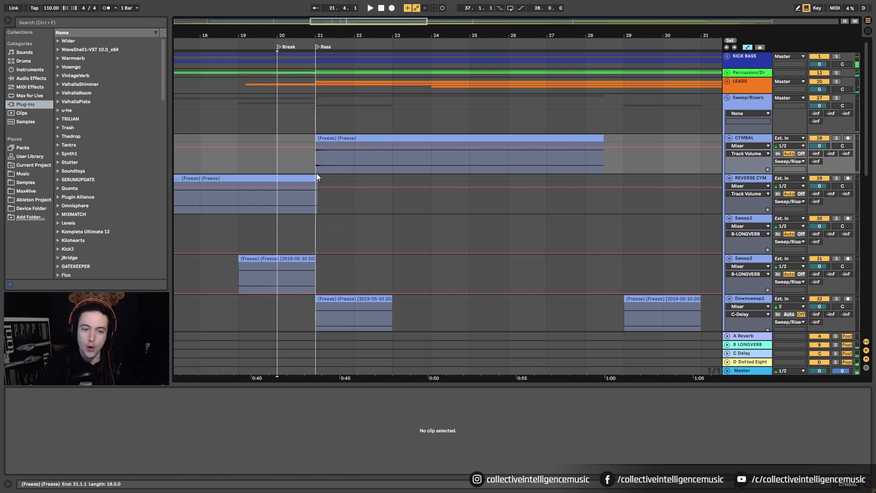
{"action": "left_click", "coordinate": [335, 138]}
{"action": "left_click_drag", "start_coordinate": [83, 464], "coordinate": [82, 468]}
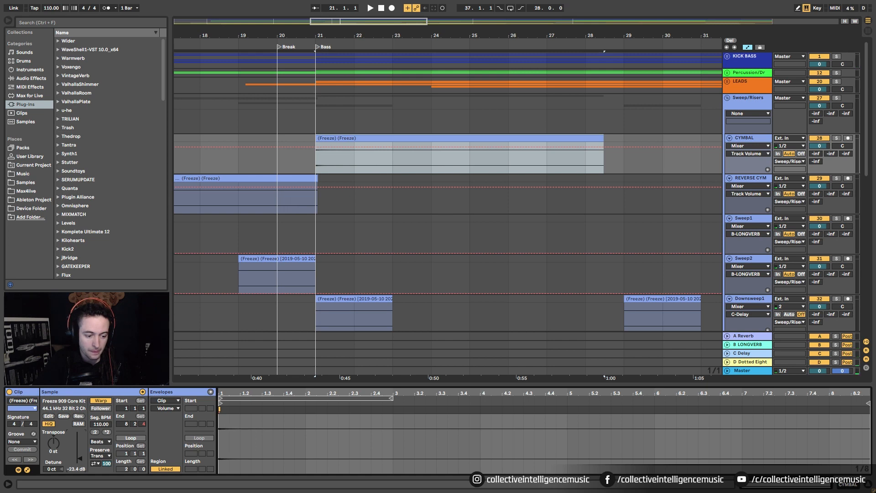
{"action": "left_click", "coordinate": [282, 160]}
{"action": "key", "text": "space"}
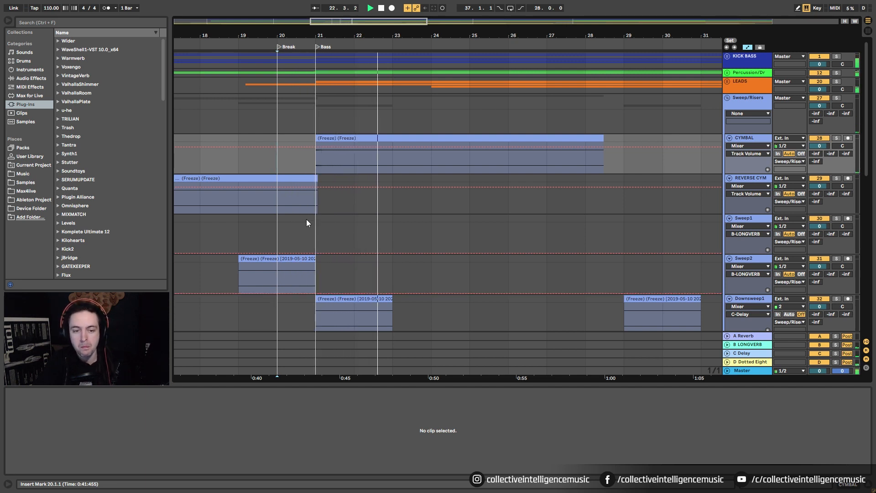
Step: Add an EQ Eight audio effect to the CYMBAL track
{"action": "left_click", "coordinate": [39, 79]}
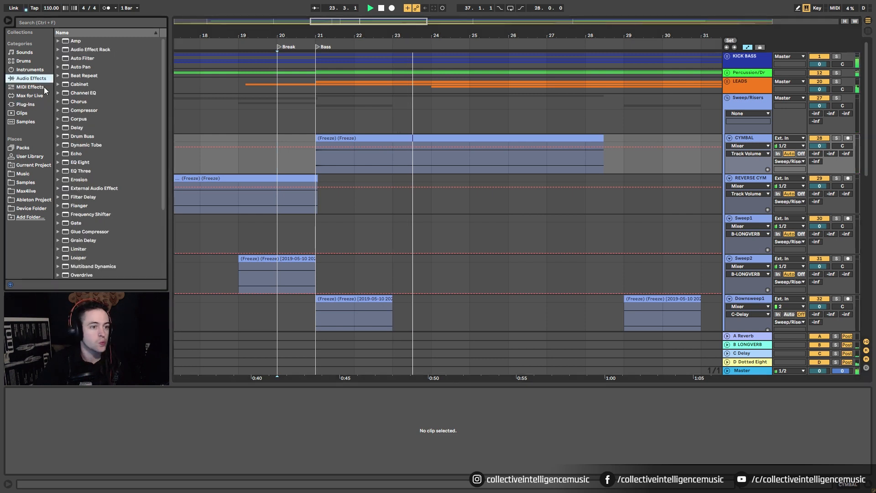
{"action": "left_click_drag", "start_coordinate": [82, 163], "coordinate": [88, 164]}
{"action": "left_click_drag", "start_coordinate": [320, 159], "coordinate": [335, 209]}
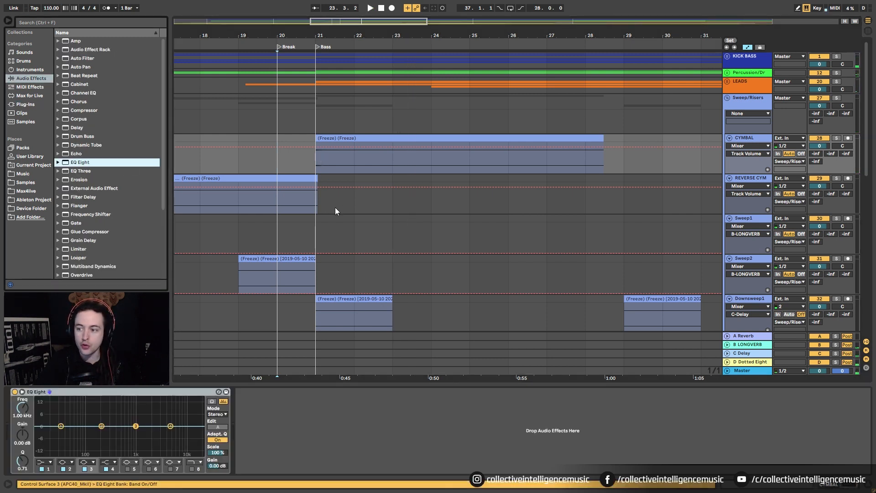
Step: Solo the CYMBAL track and play its clip from 21.1.1
{"action": "left_click", "coordinate": [331, 169]}
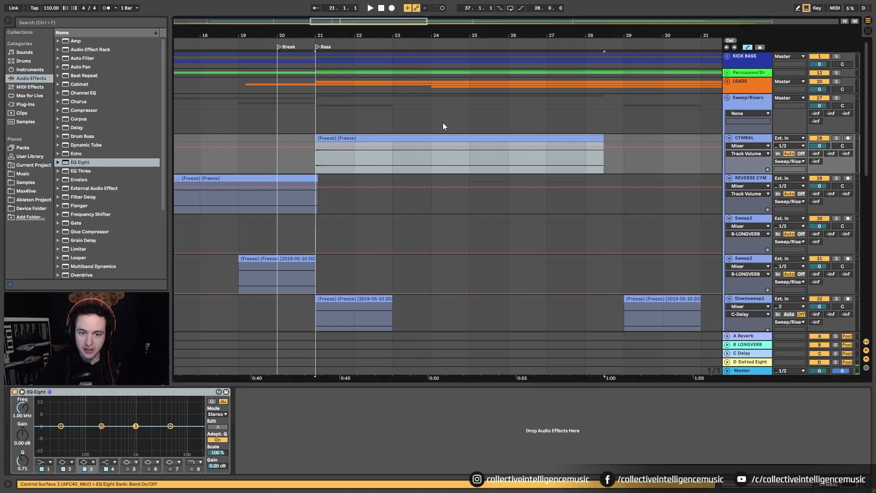
{"action": "key", "text": "space"}
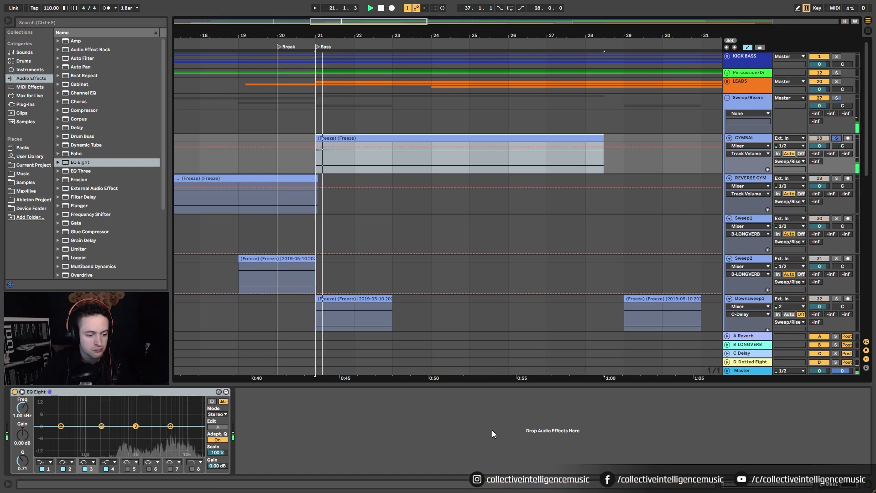
{"action": "key", "text": "space"}
{"action": "key", "text": "space"}
{"action": "key", "text": "space"}
Step: Change EQ Eight's band 2 to a low-cut filter at 271 Hz and replay the soloed cymbal
{"action": "left_click", "coordinate": [68, 461]}
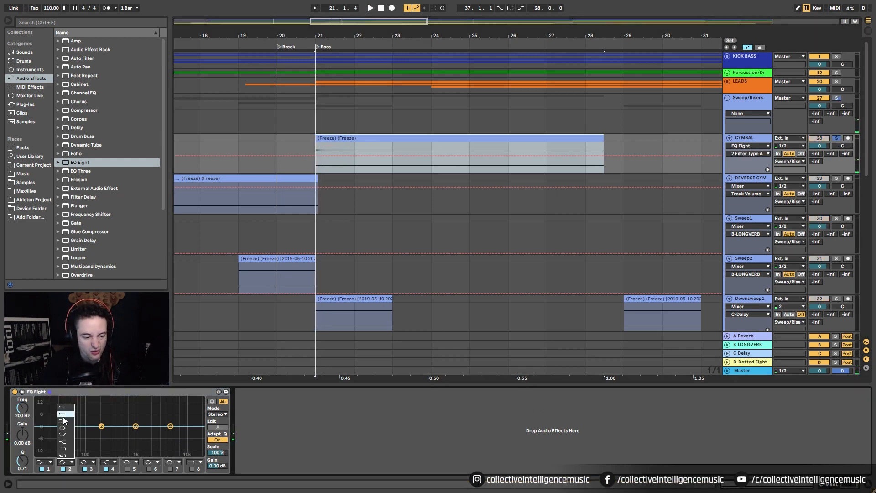
{"action": "left_click", "coordinate": [64, 416]}
{"action": "key", "text": "space"}
{"action": "left_click_drag", "start_coordinate": [22, 411], "coordinate": [23, 407]}
{"action": "key", "text": "space"}
{"action": "key", "text": "space"}
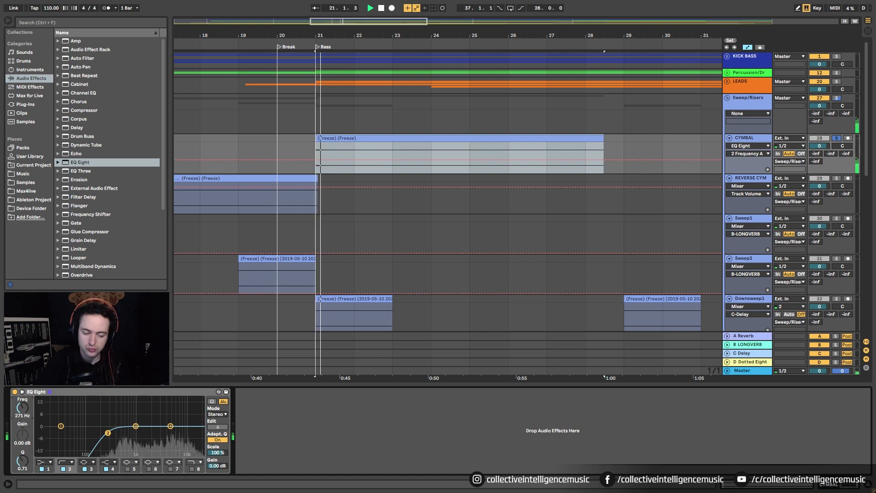
{"action": "key", "text": "space"}
{"action": "key", "text": "space"}
{"action": "key", "text": "space"}
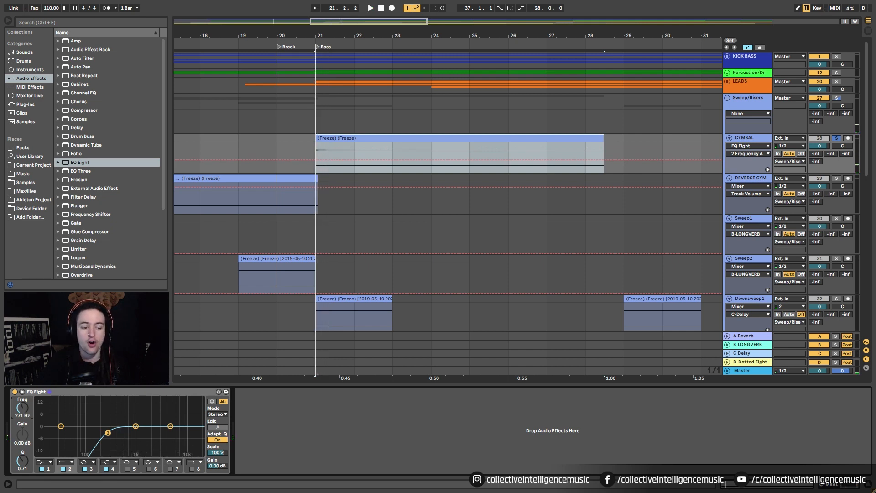
Step: Compare the low cut at 10 Hz, then set band 2's frequency to 346 Hz while replaying the cymbal
{"action": "key", "text": "space"}
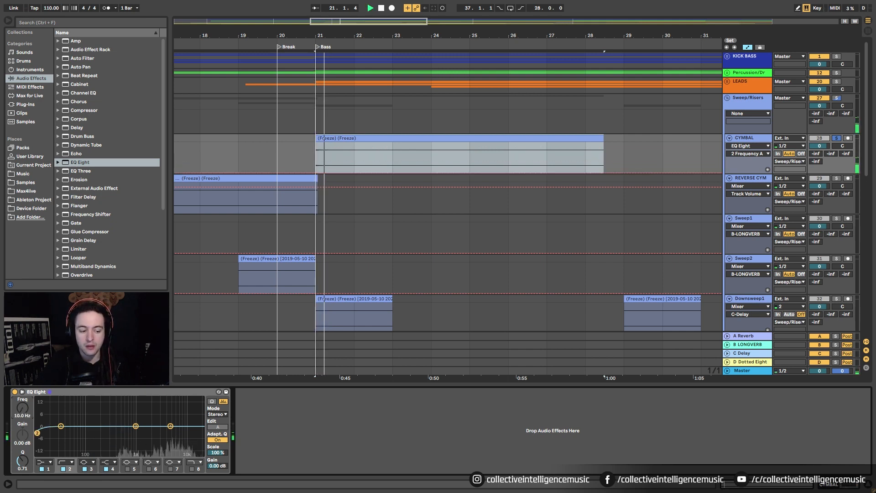
{"action": "left_click_drag", "start_coordinate": [23, 408], "coordinate": [23, 371]}
{"action": "key", "text": "space"}
{"action": "key", "text": "space"}
{"action": "key", "text": "space"}
{"action": "key", "text": "space"}
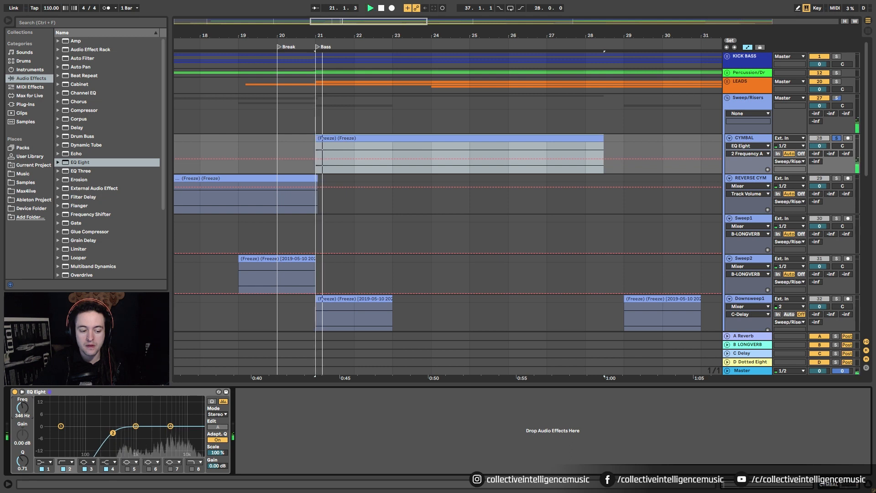
{"action": "key", "text": "space"}
{"action": "key", "text": "space"}
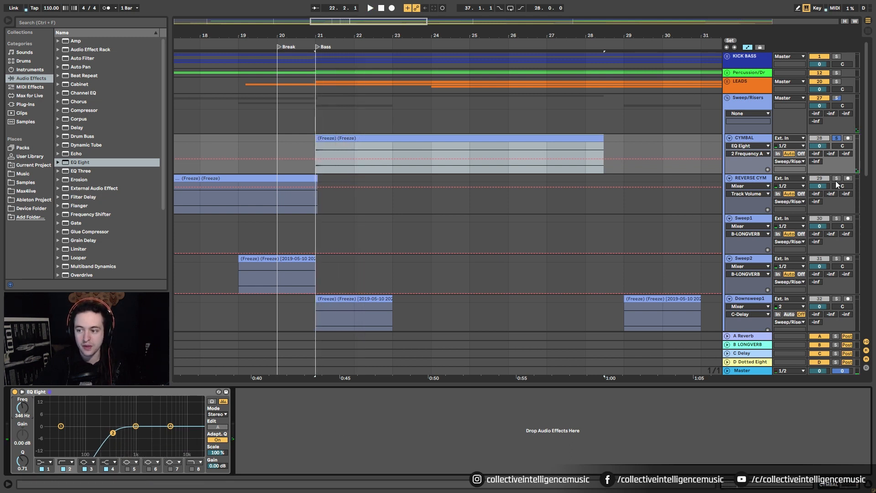
{"action": "key", "text": "space"}
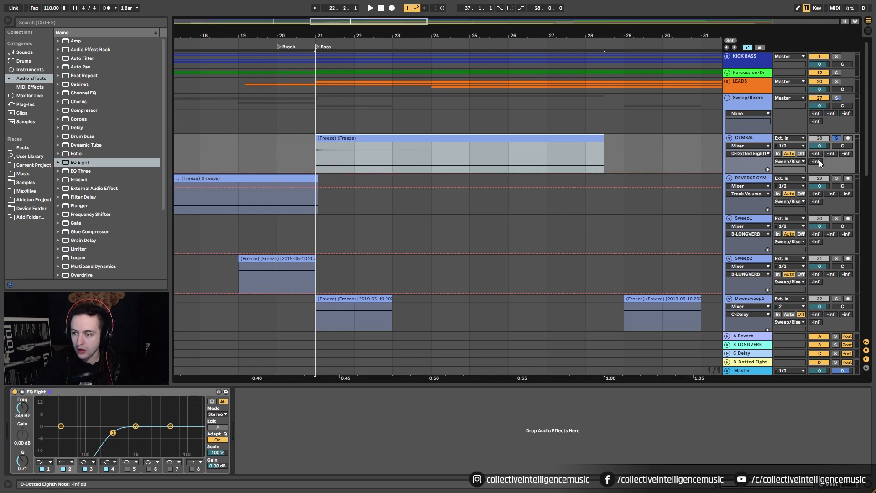
Step: Raise the CYMBAL track's C-Delay send to 0.0 dB and play the clip to hear the delay
{"action": "left_click_drag", "start_coordinate": [845, 155], "coordinate": [845, 132]}
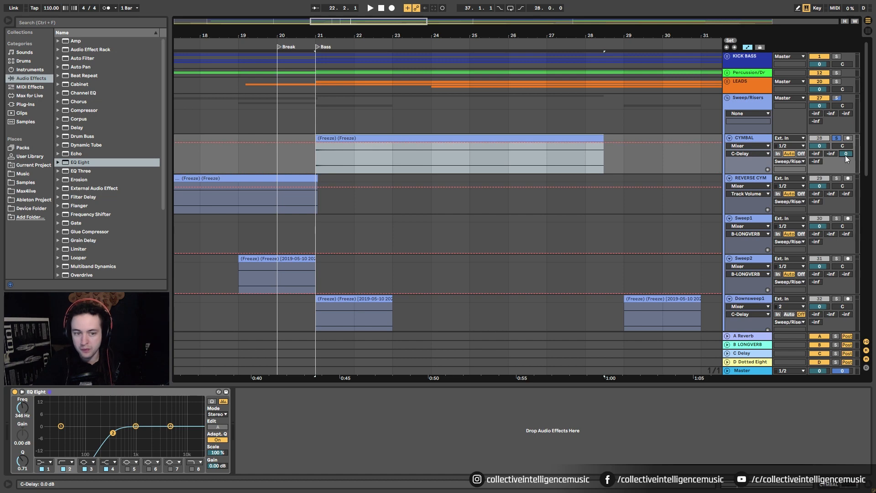
{"action": "key", "text": "space"}
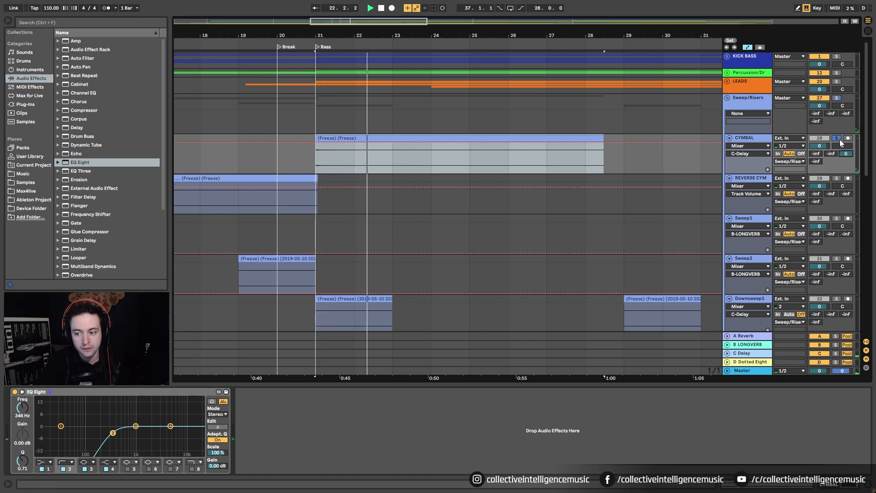
{"action": "key", "text": "space"}
Step: Show the C Delay return's device and unfold the KICK BASS group to look over its tracks
{"action": "left_click", "coordinate": [736, 351]}
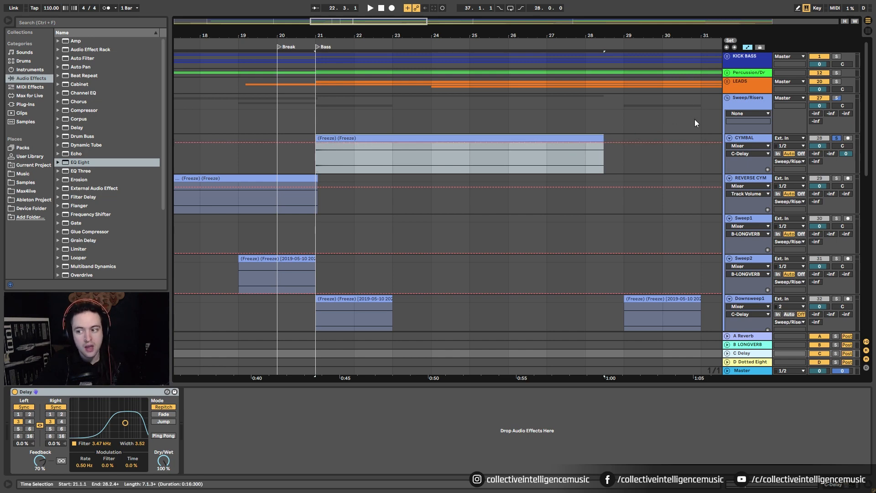
{"action": "left_click", "coordinate": [726, 80]}
{"action": "left_click", "coordinate": [725, 80]}
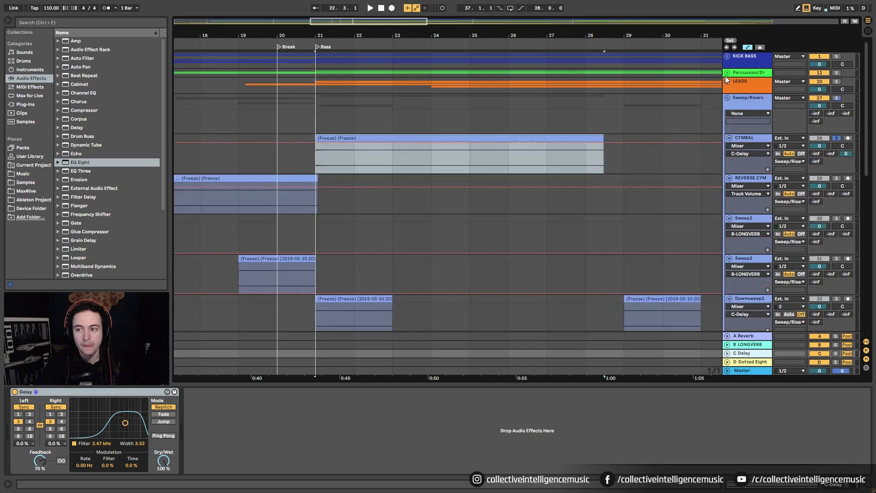
{"action": "left_click", "coordinate": [727, 57]}
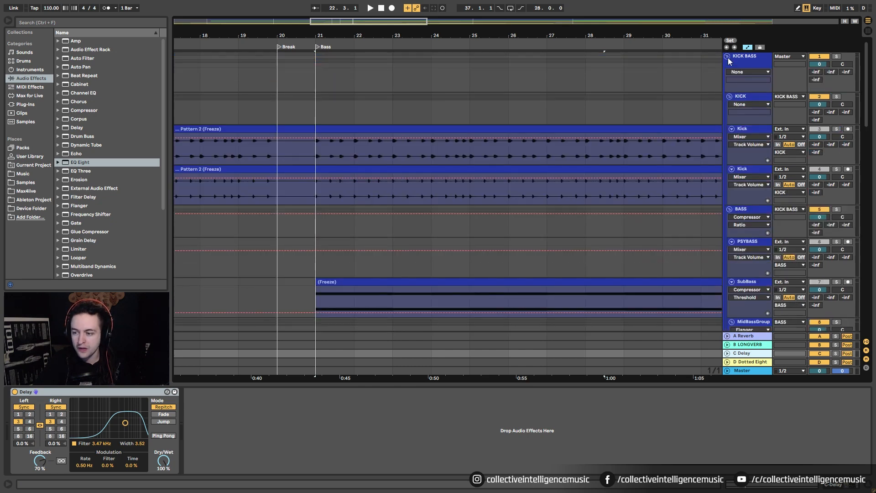
{"action": "scroll", "coordinate": [568, 169], "scroll_direction": "down", "scroll_amount": 3}
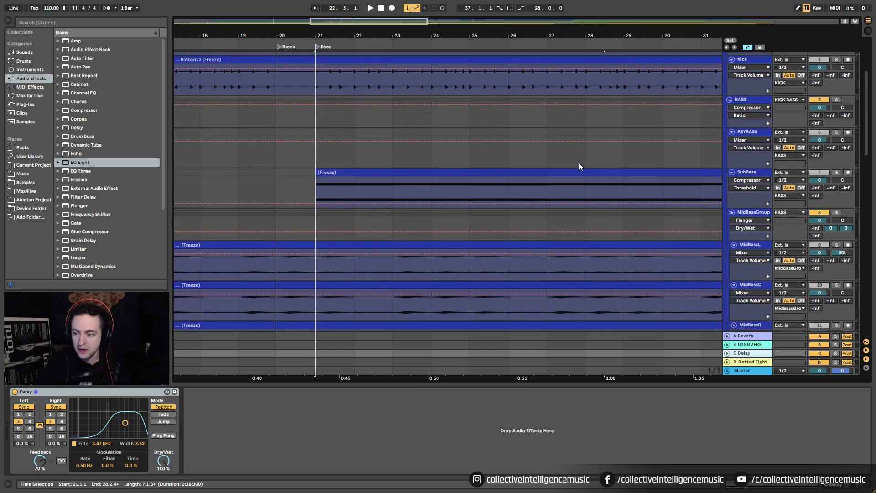
{"action": "scroll", "coordinate": [578, 162], "scroll_direction": "down", "scroll_amount": 2}
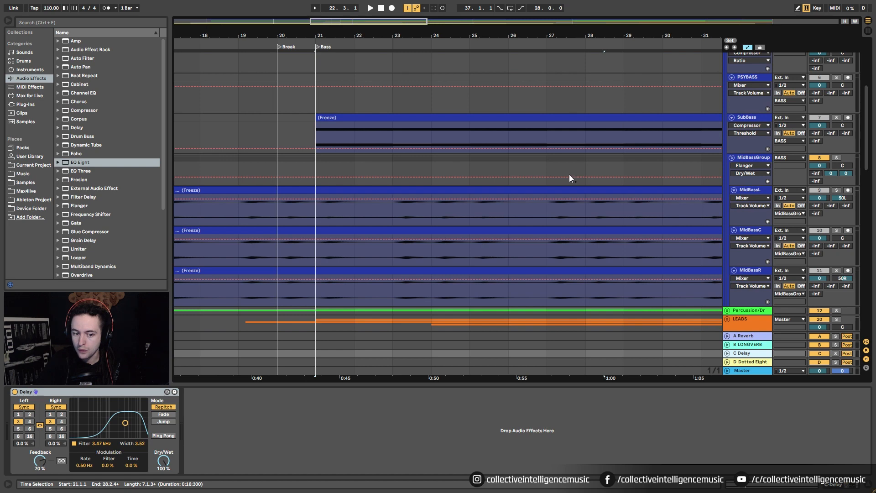
{"action": "scroll", "coordinate": [570, 191], "scroll_direction": "up", "scroll_amount": 5}
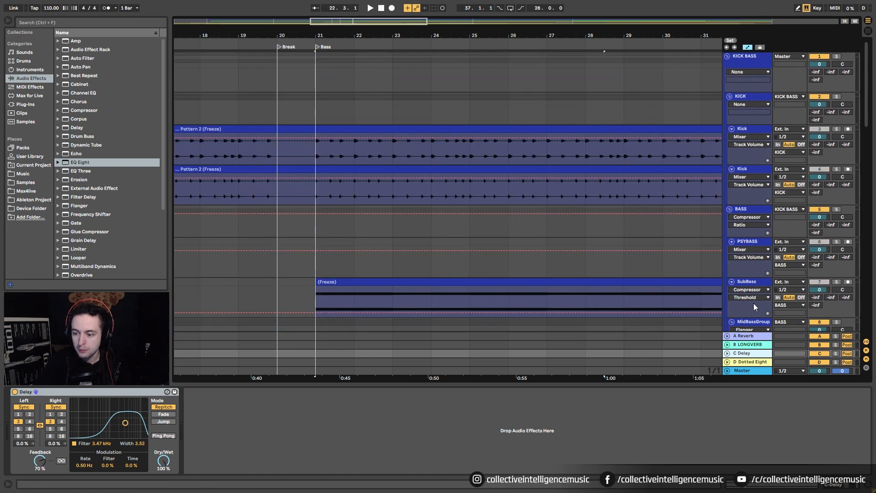
Step: Enable Ping Pong on the C Delay return's Delay and lower the CYMBAL track's C-Delay send during playback
{"action": "left_click", "coordinate": [167, 436]}
{"action": "scroll", "coordinate": [327, 284], "scroll_direction": "down", "scroll_amount": 12}
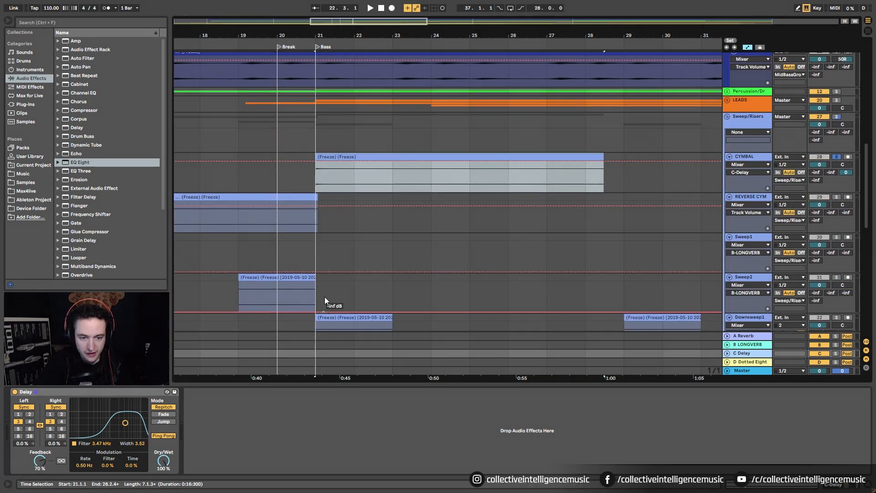
{"action": "key", "text": "space"}
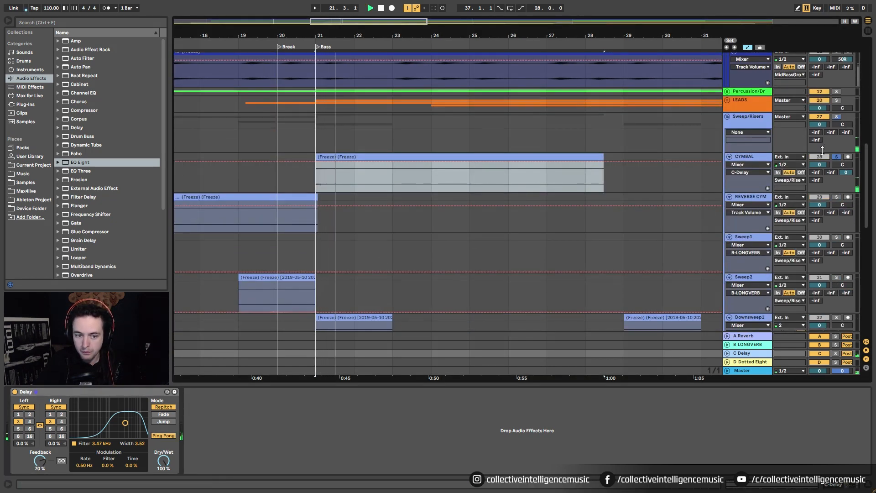
{"action": "left_click", "coordinate": [836, 156]}
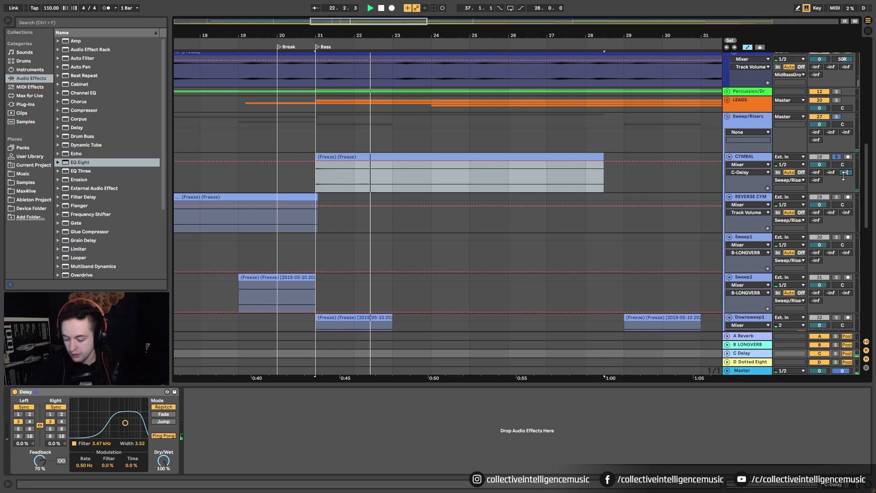
{"action": "left_click_drag", "start_coordinate": [844, 176], "coordinate": [843, 164]}
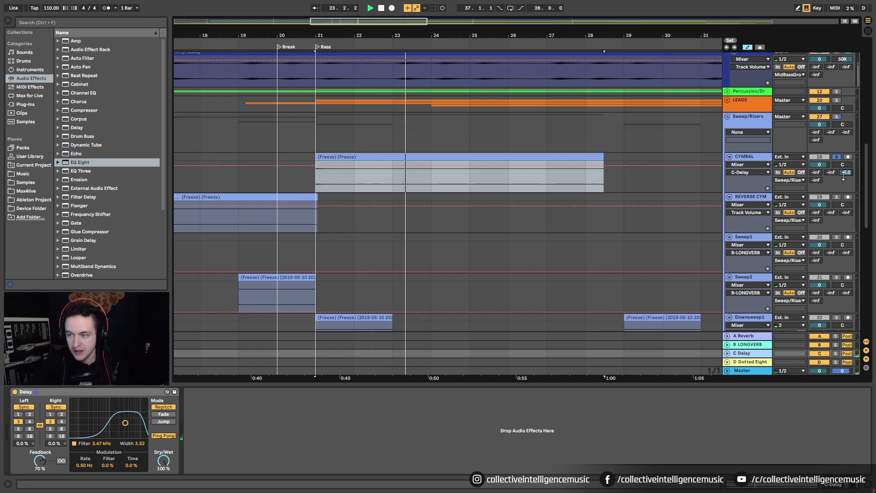
Step: Unsolo the CYMBAL track, play the full mix from bar 20 and solo the C Delay return to hear its signal
{"action": "left_click", "coordinate": [305, 182]}
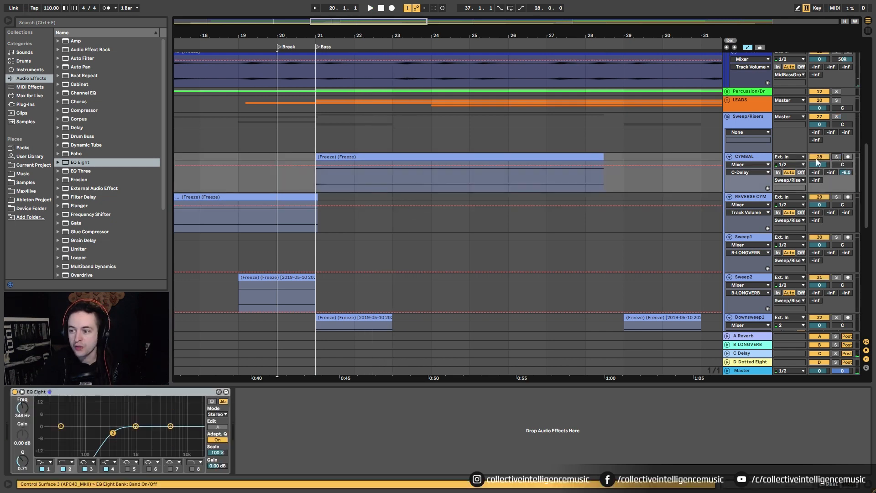
{"action": "key", "text": "space"}
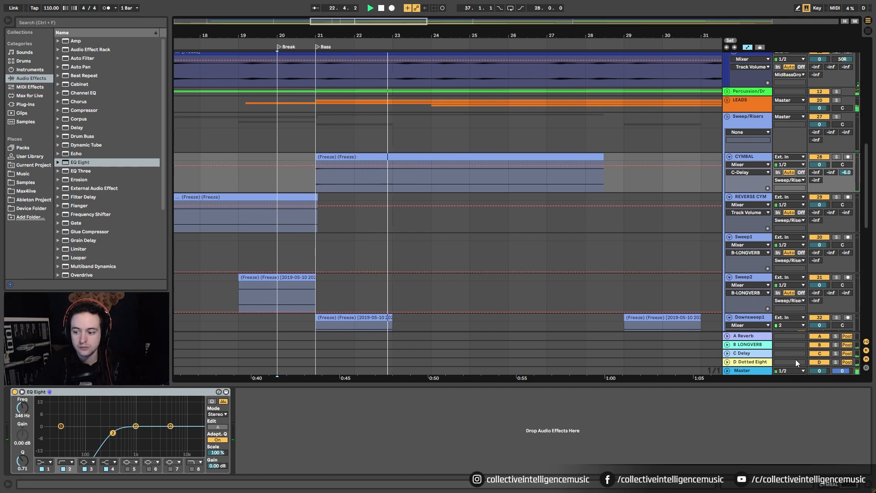
{"action": "left_click", "coordinate": [748, 353]}
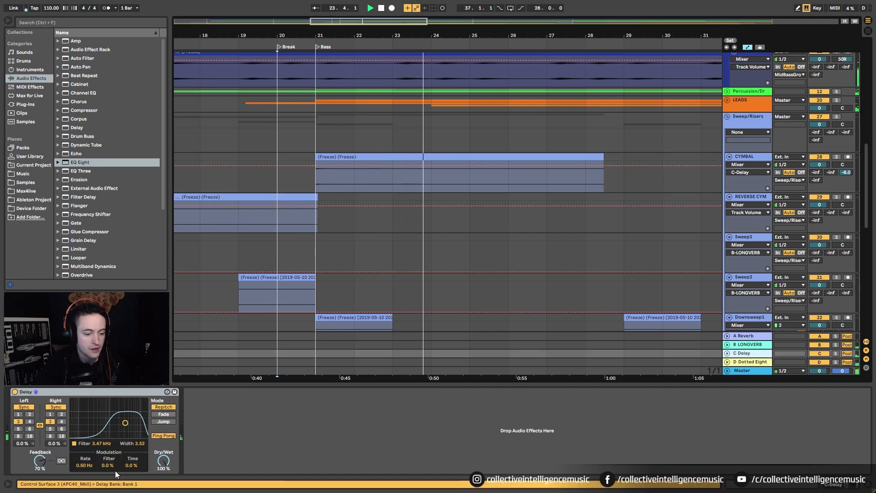
{"action": "left_click", "coordinate": [35, 465]}
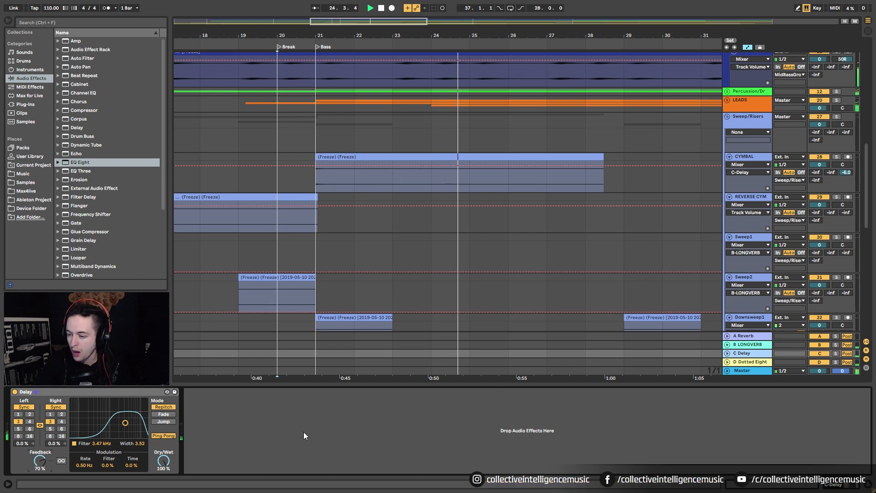
{"action": "left_click", "coordinate": [835, 353]}
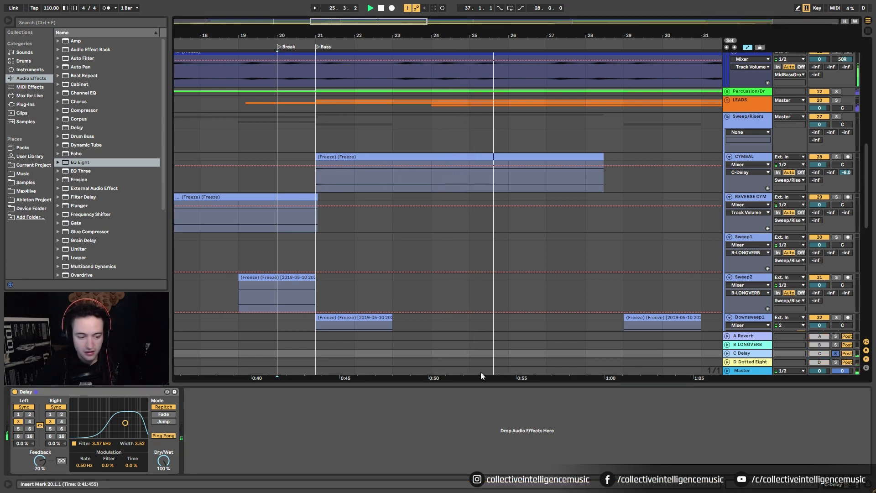
Step: Examine which tracks feed the C Delay return, checking the MidBassGroup's sends and devices while the return plays soloed
{"action": "left_click_drag", "start_coordinate": [529, 35], "coordinate": [477, 14]}
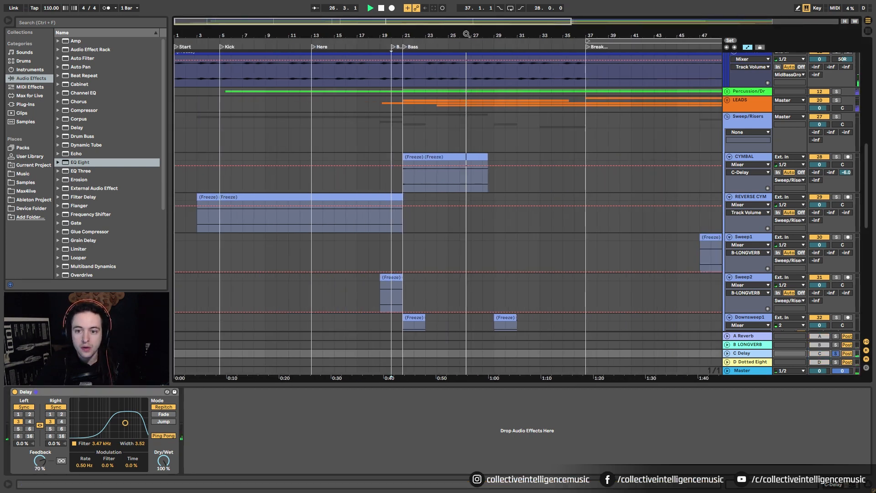
{"action": "scroll", "coordinate": [475, 149], "scroll_direction": "up", "scroll_amount": 2}
{"action": "scroll", "coordinate": [476, 149], "scroll_direction": "up", "scroll_amount": 2}
{"action": "scroll", "coordinate": [476, 149], "scroll_direction": "up", "scroll_amount": 2}
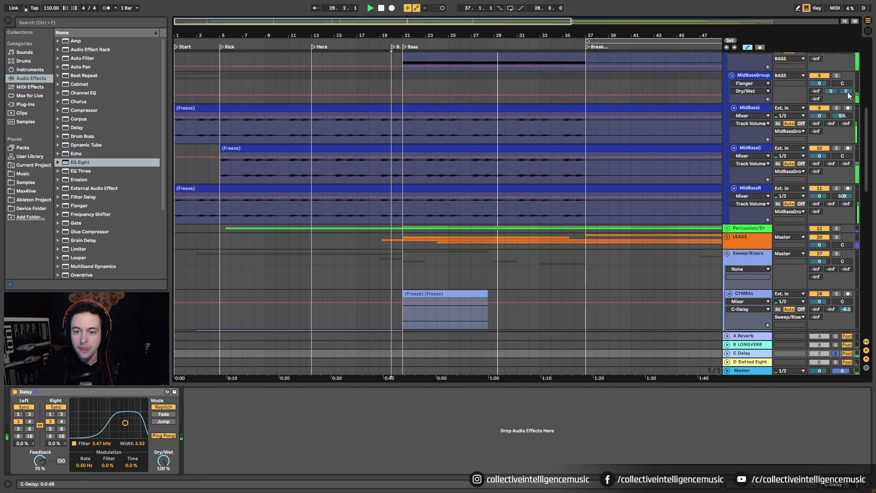
{"action": "left_click", "coordinate": [757, 74]}
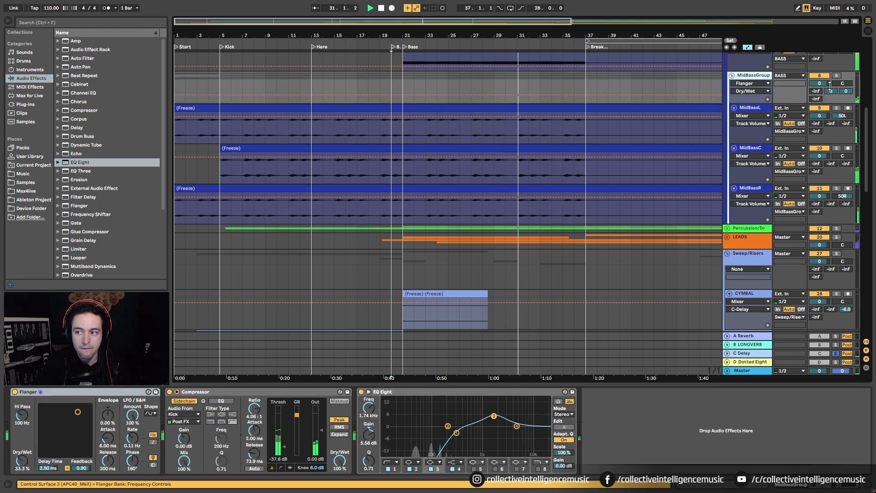
{"action": "scroll", "coordinate": [674, 236], "scroll_direction": "down", "scroll_amount": 2}
{"action": "scroll", "coordinate": [652, 230], "scroll_direction": "down", "scroll_amount": 3}
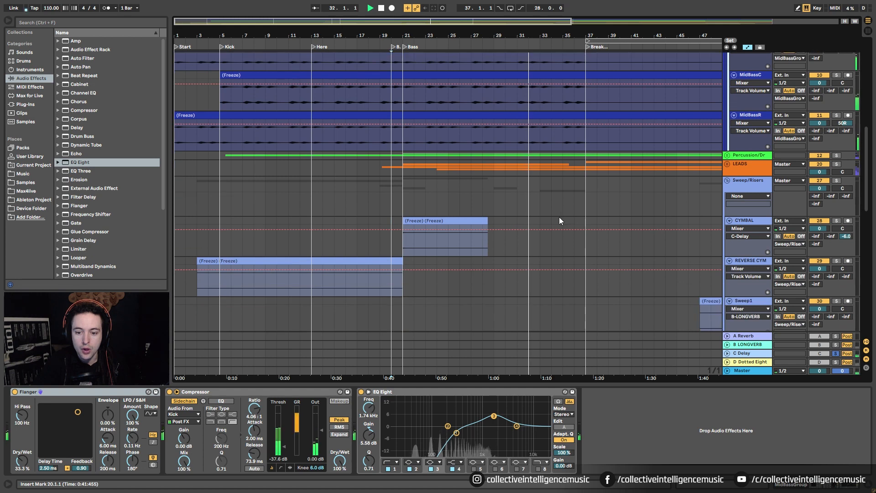
{"action": "scroll", "coordinate": [426, 253], "scroll_direction": "down", "scroll_amount": 3}
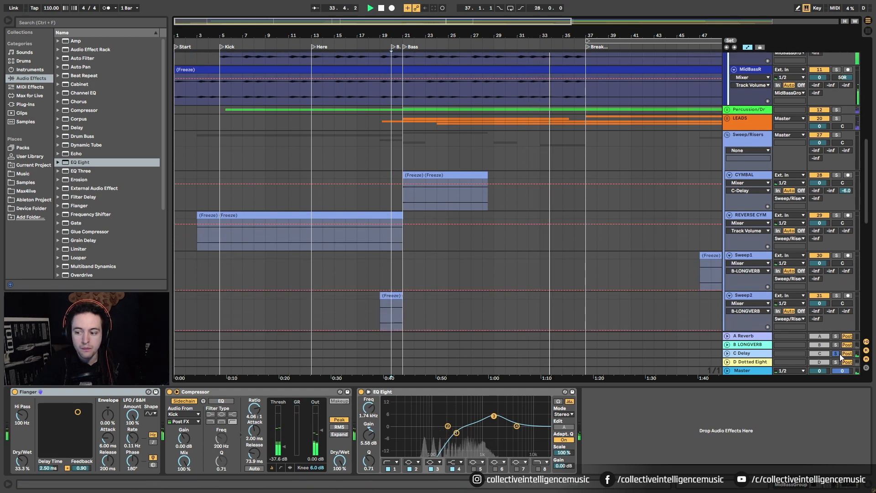
Step: Unsolo the C Delay return, replay from bar 20 and copy the CYMBAL clip from bar 21 to bar 37
{"action": "left_click", "coordinate": [387, 208]}
{"action": "key", "text": "space"}
{"action": "key", "text": "space"}
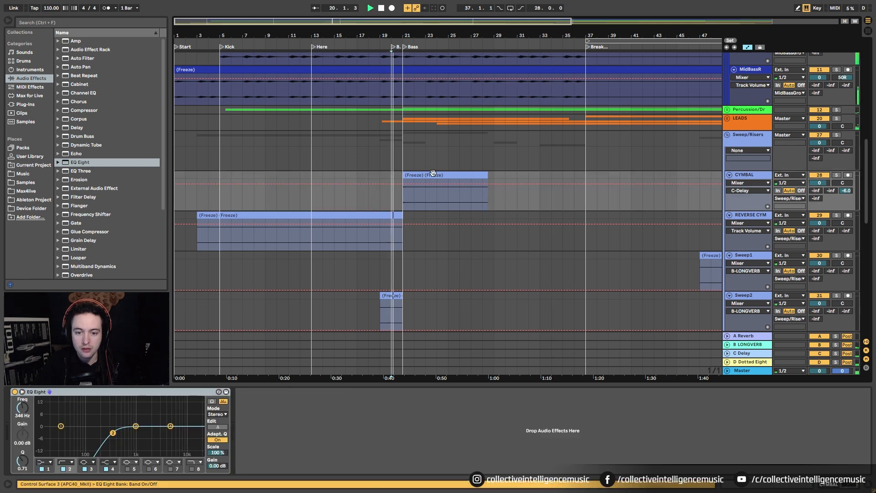
{"action": "left_click_drag", "start_coordinate": [417, 175], "coordinate": [592, 169]}
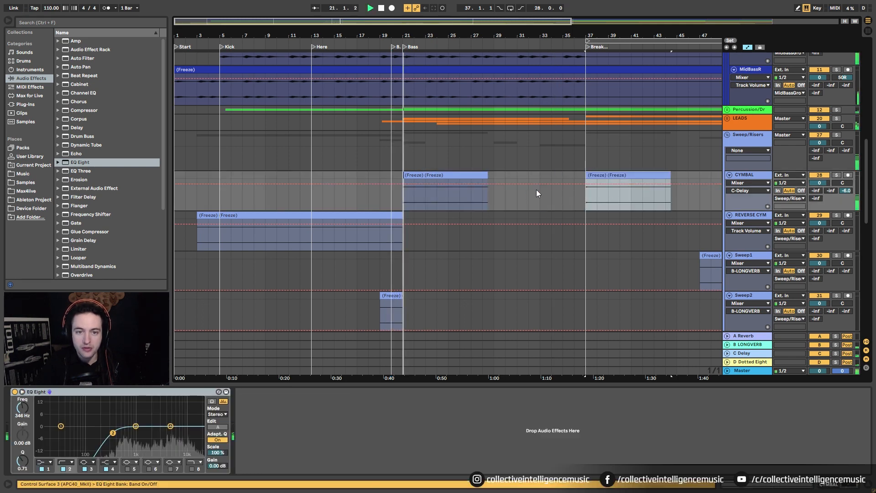
Step: Audition the transitions into the Kick and Here sections from bars 4 and 12, marking bars 5 to 13 on the CYMBAL track
{"action": "left_click", "coordinate": [212, 174]}
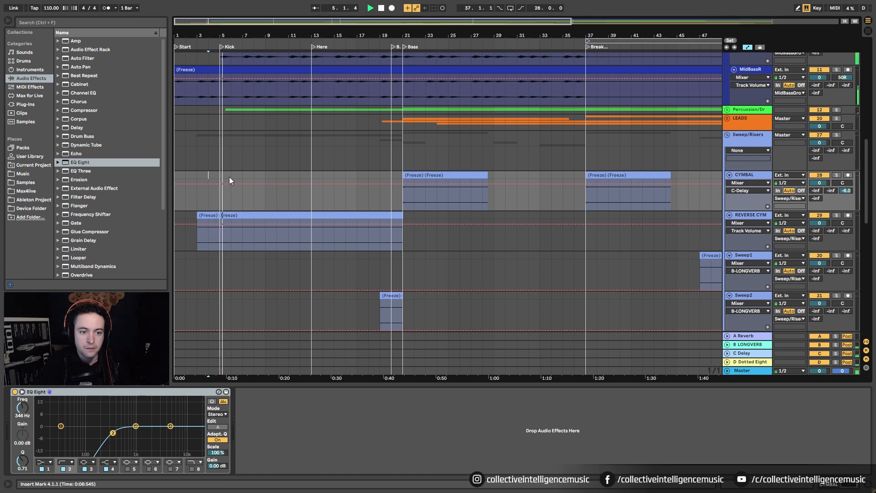
{"action": "left_click", "coordinate": [300, 173]}
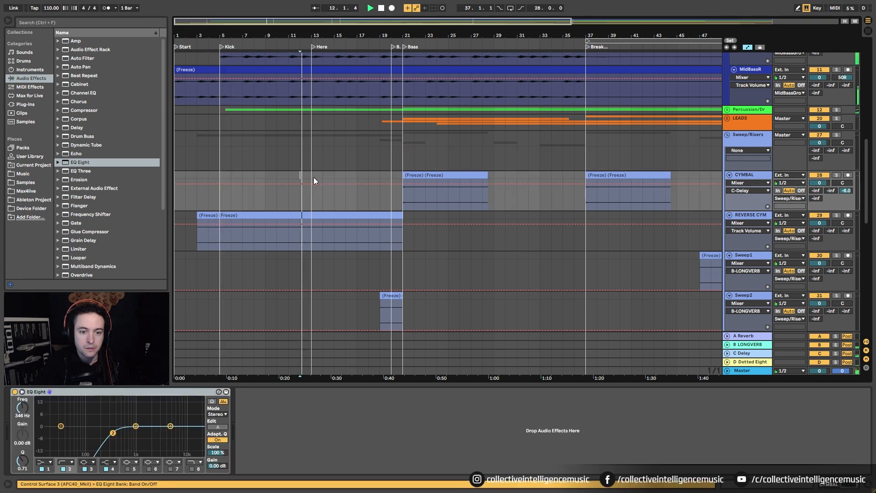
{"action": "left_click_drag", "start_coordinate": [233, 173], "coordinate": [309, 172]}
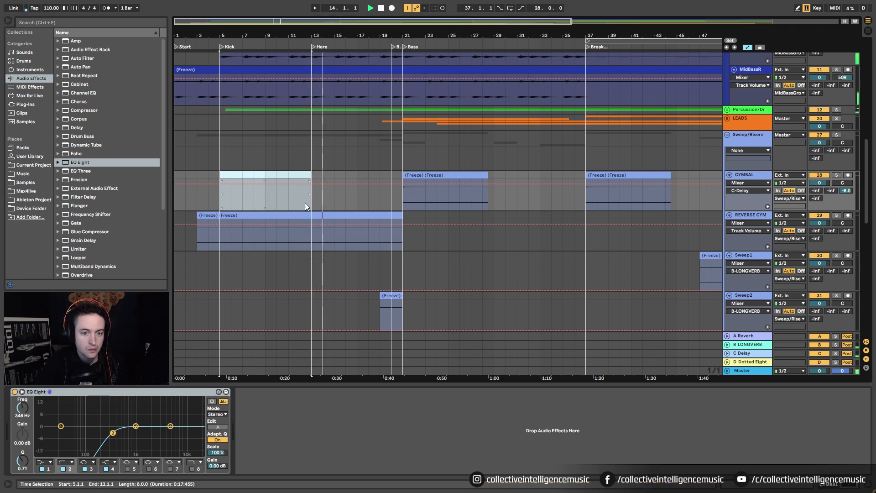
{"action": "left_click_drag", "start_coordinate": [390, 172], "coordinate": [413, 175]}
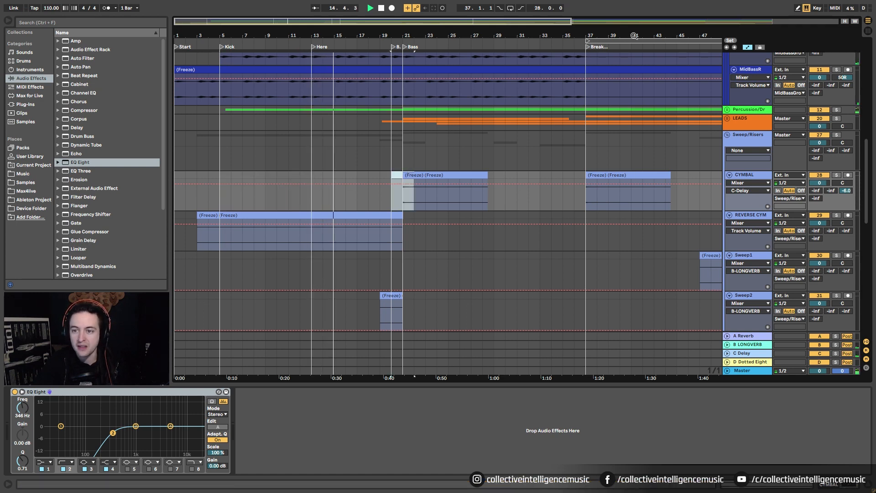
Step: Play from bar 36 to hear the copied cymbal crash, and look over the whole arrangement and the sweep tracks
{"action": "scroll", "coordinate": [438, 177], "scroll_direction": "down", "scroll_amount": 3}
{"action": "left_click", "coordinate": [430, 178]}
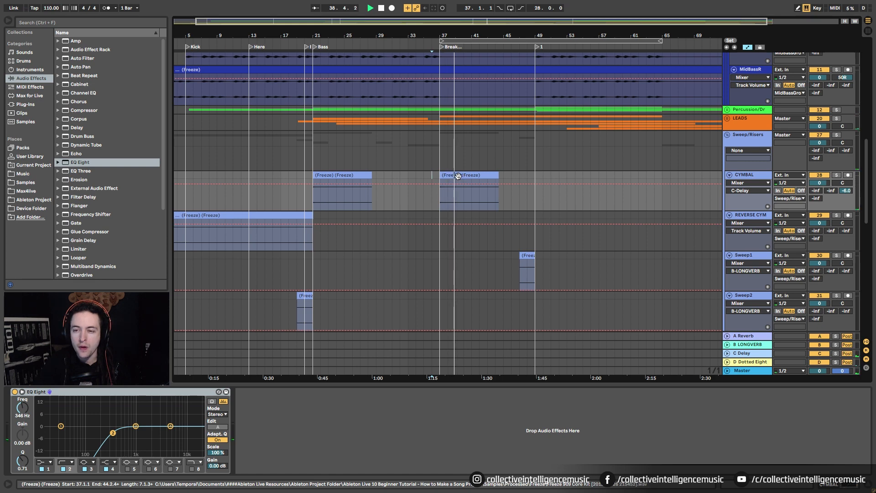
{"action": "left_click_drag", "start_coordinate": [672, 35], "coordinate": [620, 36]}
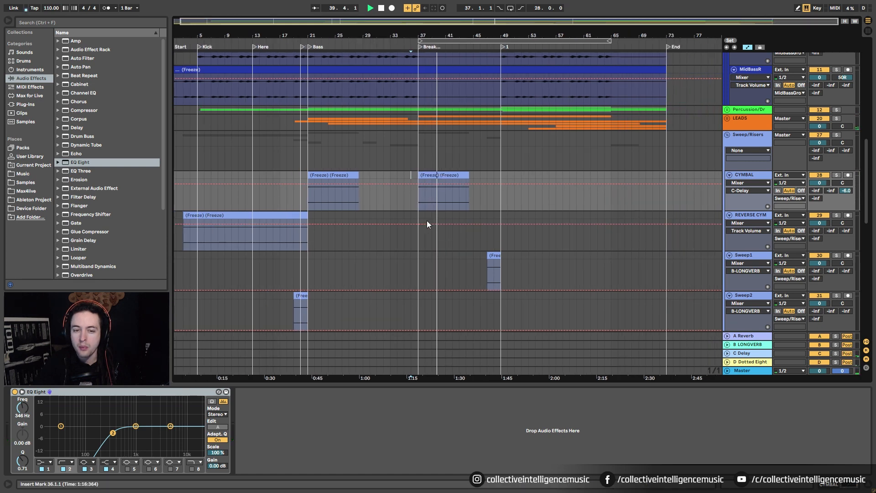
{"action": "scroll", "coordinate": [427, 221], "scroll_direction": "down", "scroll_amount": 1}
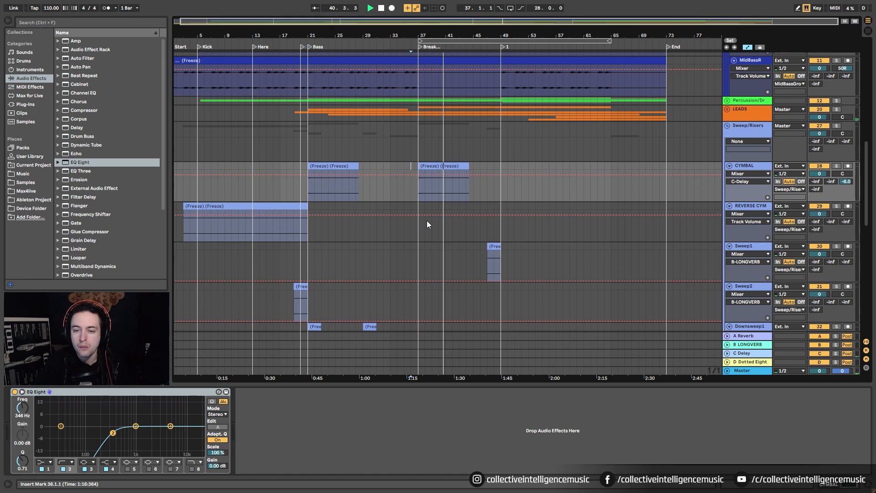
{"action": "scroll", "coordinate": [390, 273], "scroll_direction": "down", "scroll_amount": 3}
Step: Show the REVERSE CYMBAL clip's sample settings and lower its gain to -20.4 dB while replaying from bar 4
{"action": "left_click", "coordinate": [794, 182]}
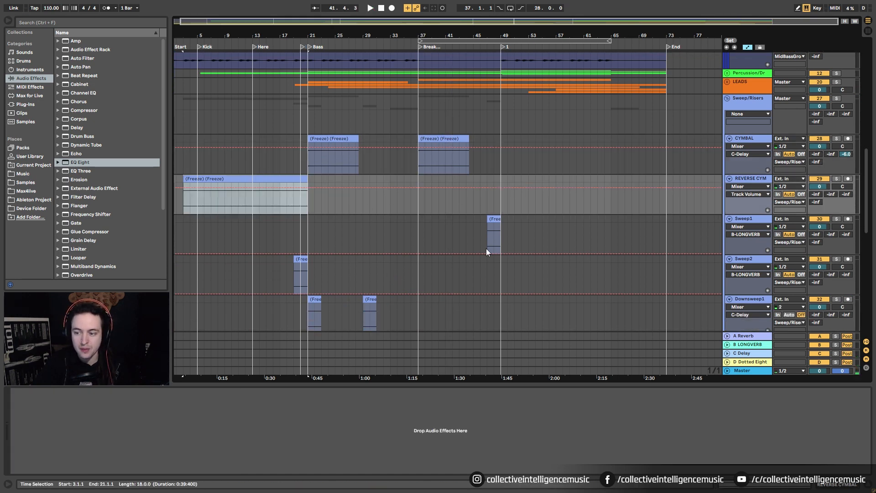
{"action": "left_click", "coordinate": [287, 179]}
{"action": "left_click", "coordinate": [735, 485]}
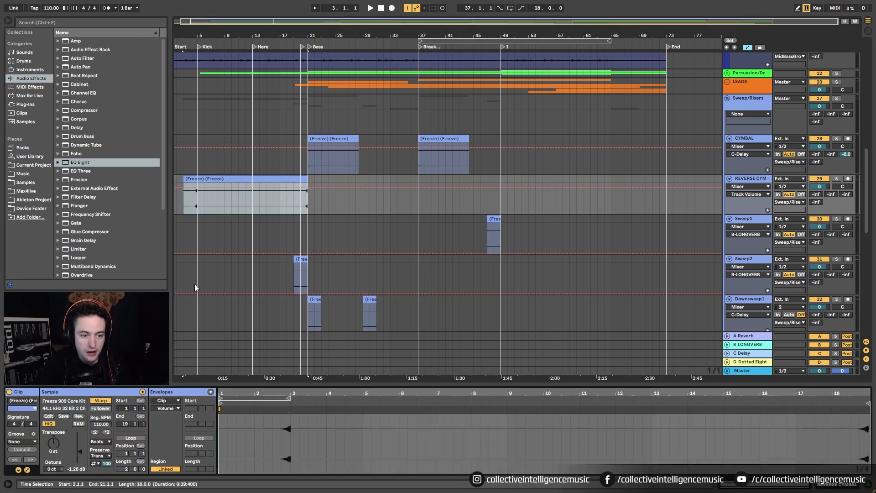
{"action": "left_click", "coordinate": [190, 198]}
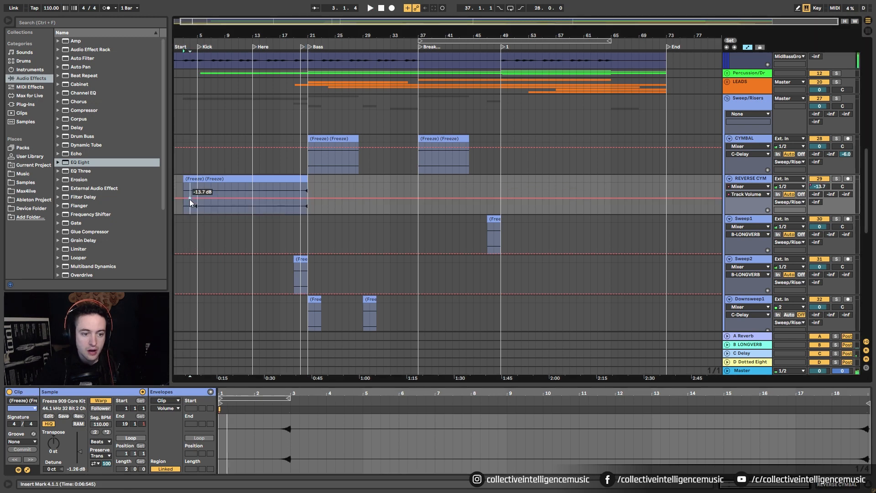
{"action": "key", "text": "space"}
{"action": "left_click_drag", "start_coordinate": [204, 36], "coordinate": [306, 133]}
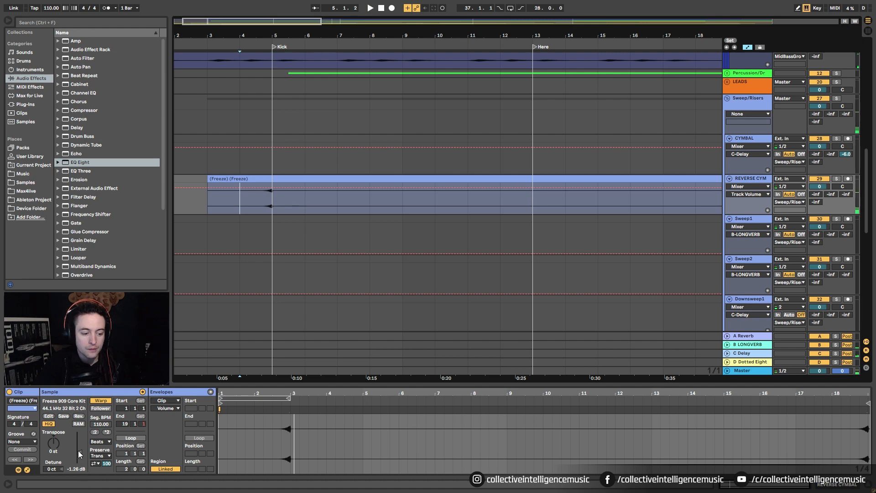
{"action": "left_click_drag", "start_coordinate": [79, 453], "coordinate": [78, 456]}
{"action": "key", "text": "space"}
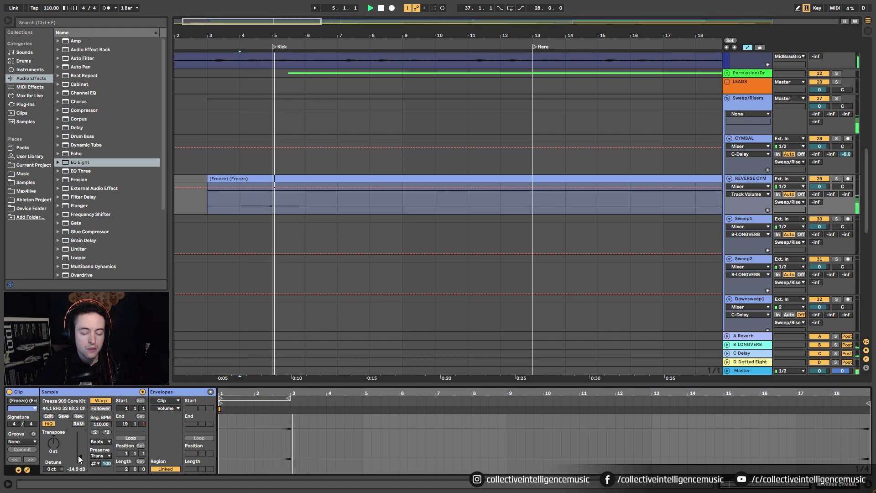
{"action": "left_click_drag", "start_coordinate": [80, 457], "coordinate": [81, 458]}
{"action": "key", "text": "space"}
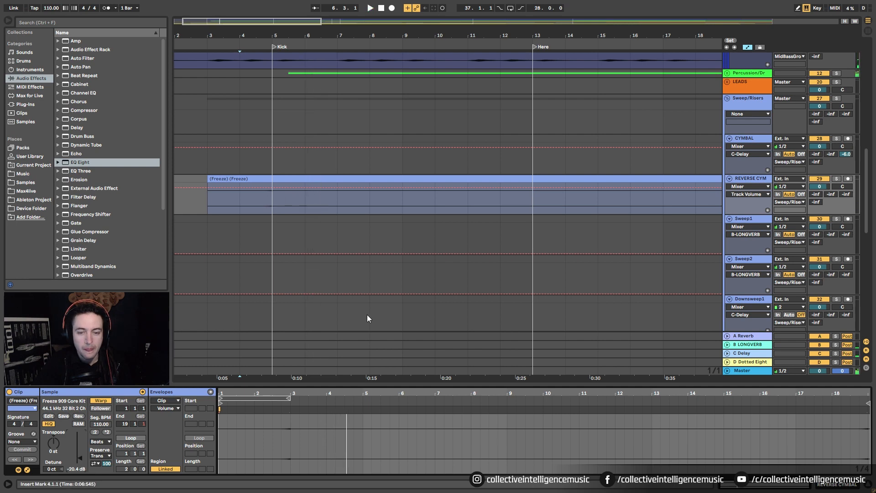
Step: Raise the REVERSE CYMBAL track's B-LONGVERB send to 0.0 dB and play from bar 4 to hear the reverb
{"action": "left_click", "coordinate": [830, 195]}
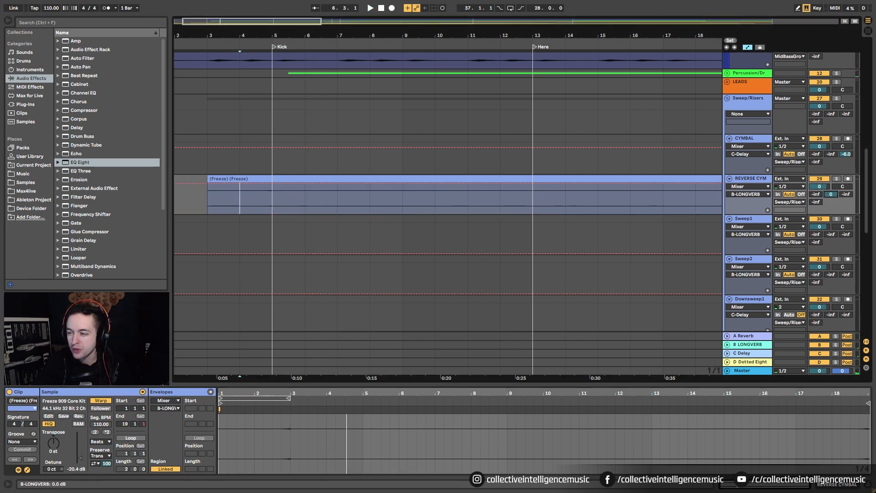
{"action": "key", "text": "space"}
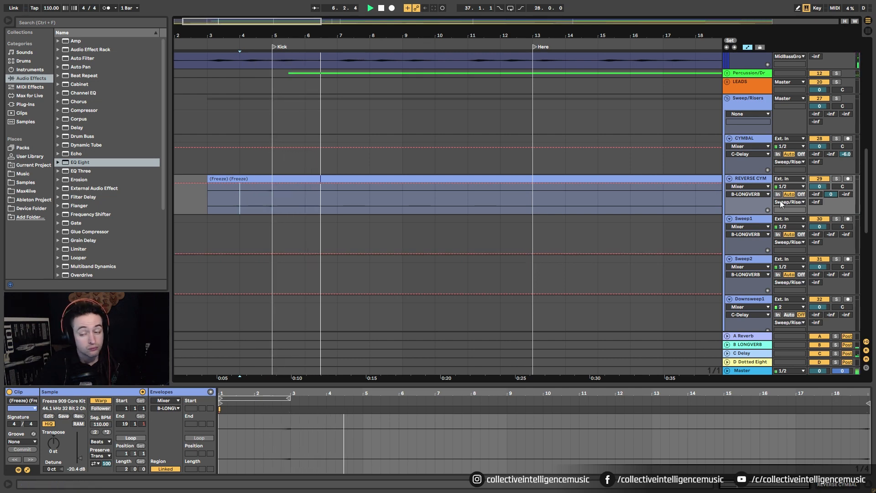
{"action": "scroll", "coordinate": [268, 203], "scroll_direction": "down", "scroll_amount": 3}
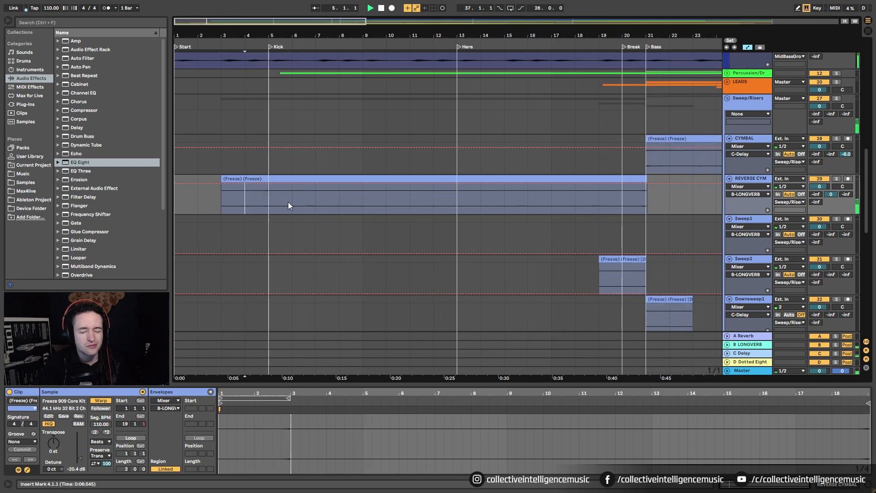
Step: Play from bar 20, lower the REVERSE CYMBAL clip's gain to -24.1 dB and replay from bars 20 and 4
{"action": "left_click", "coordinate": [622, 203]}
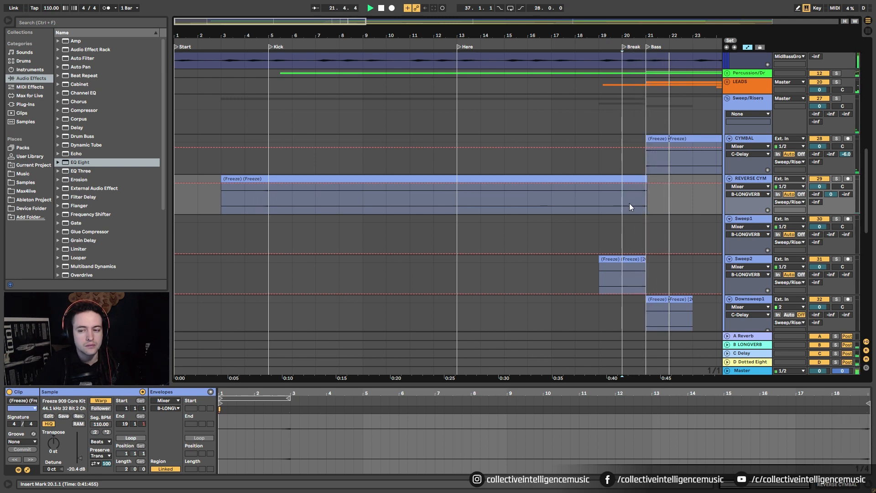
{"action": "left_click_drag", "start_coordinate": [665, 35], "coordinate": [415, 18]}
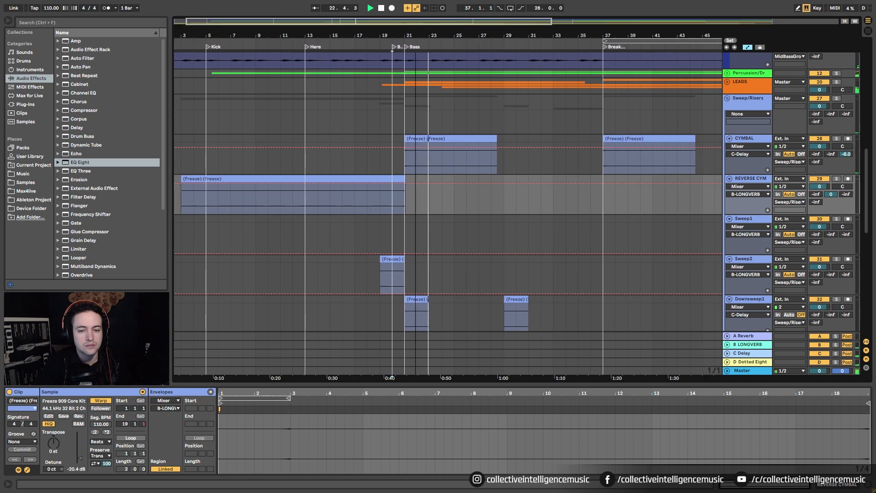
{"action": "key", "text": "space"}
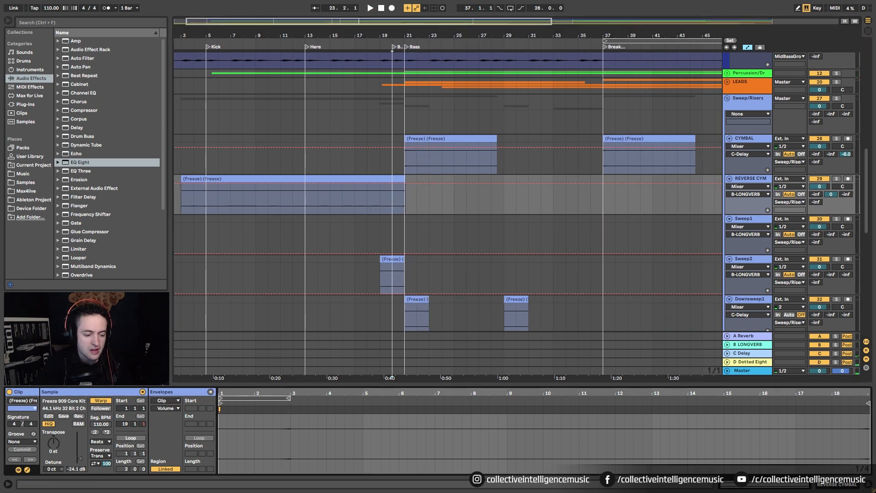
{"action": "key", "text": "space"}
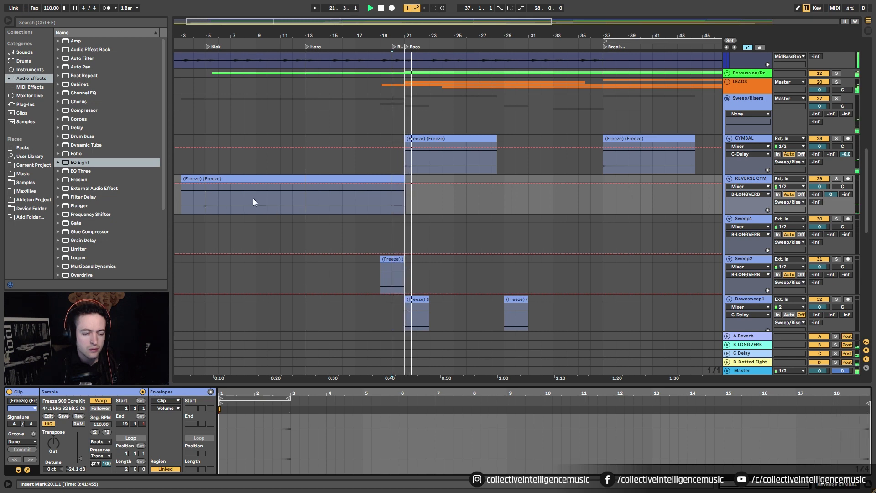
{"action": "left_click", "coordinate": [194, 201]}
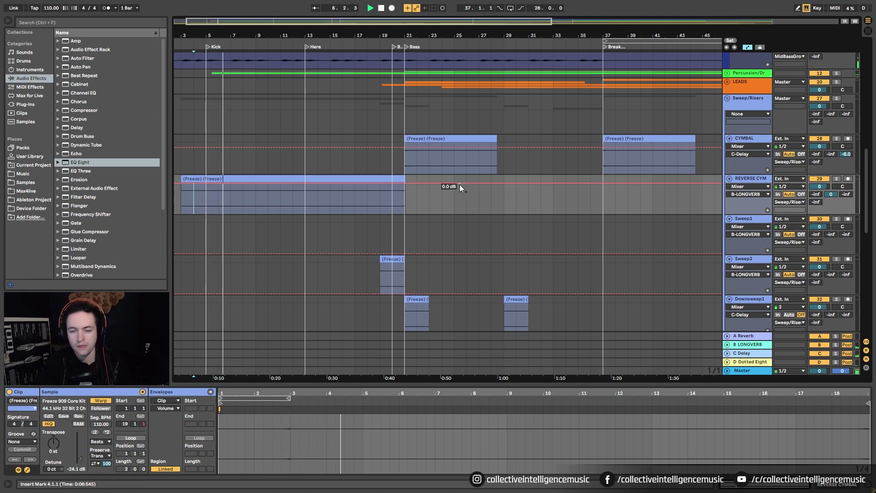
Step: Show the Sweep1 clip's settings at bar 47 and play the arrangement from bar 36
{"action": "left_click_drag", "start_coordinate": [414, 37], "coordinate": [414, 21]}
{"action": "left_click", "coordinate": [530, 220]}
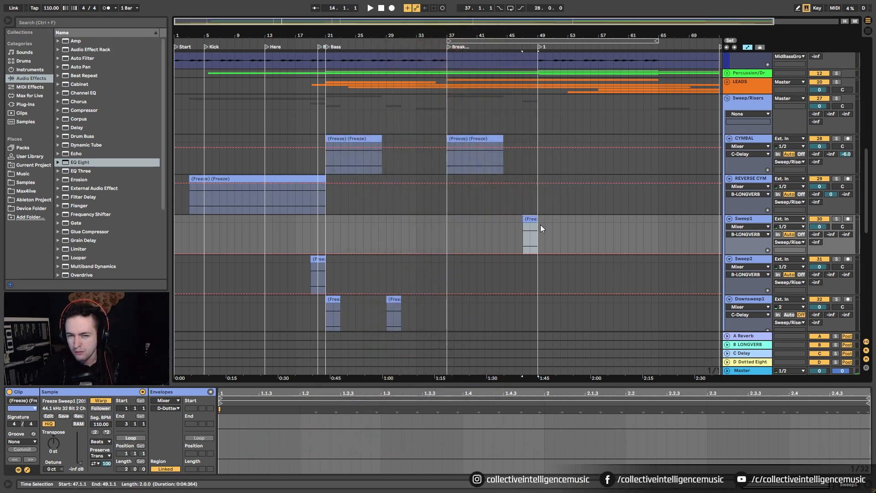
{"action": "left_click", "coordinate": [439, 200]}
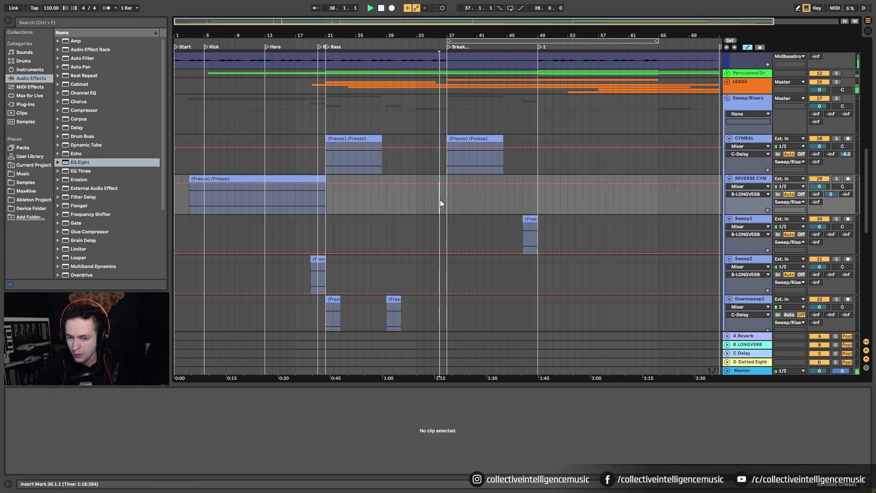
Step: Copy the last bar of the REVERSE CYMBAL clip, bar 20 to 21, and paste it on the same track at bar 36
{"action": "key", "text": "space"}
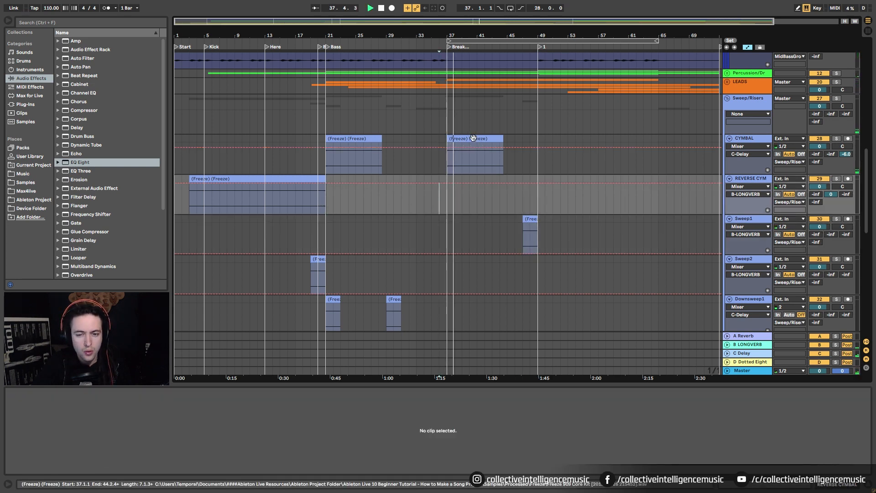
{"action": "left_click_drag", "start_coordinate": [316, 205], "coordinate": [324, 203]}
{"action": "key", "text": "ctrl+e"}
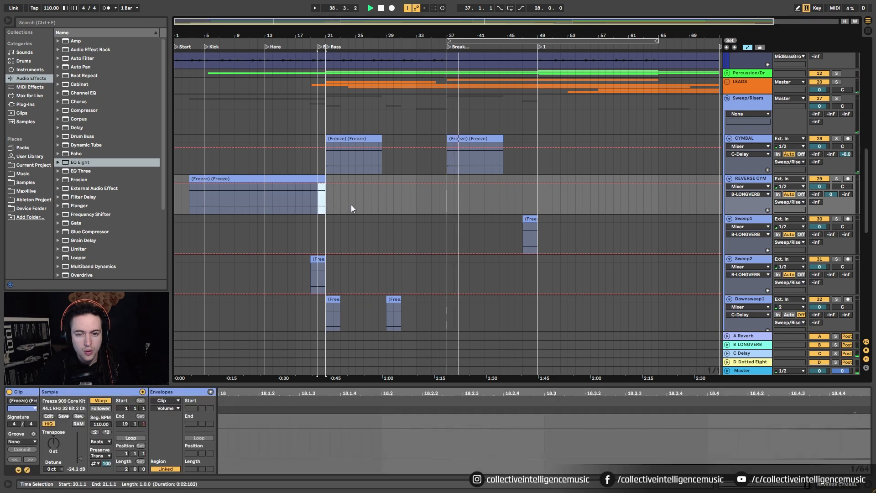
{"action": "left_click", "coordinate": [439, 201]}
{"action": "left_click", "coordinate": [320, 197]}
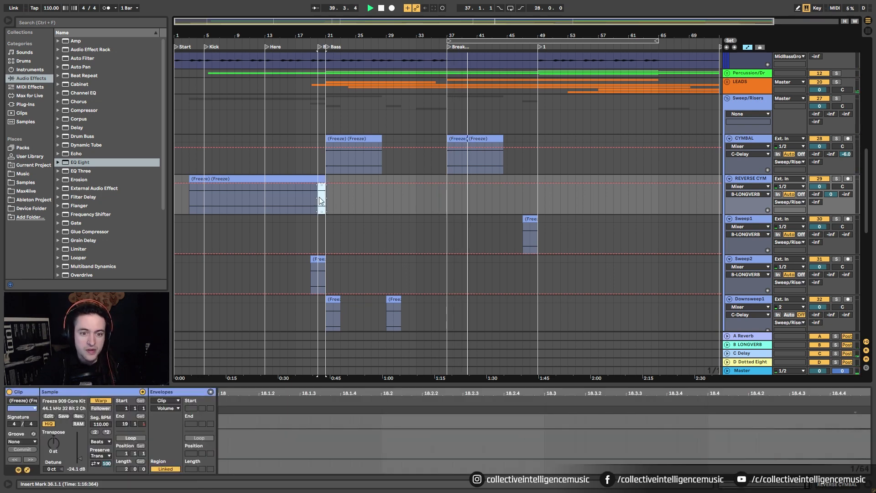
{"action": "left_click_drag", "start_coordinate": [319, 203], "coordinate": [326, 201]}
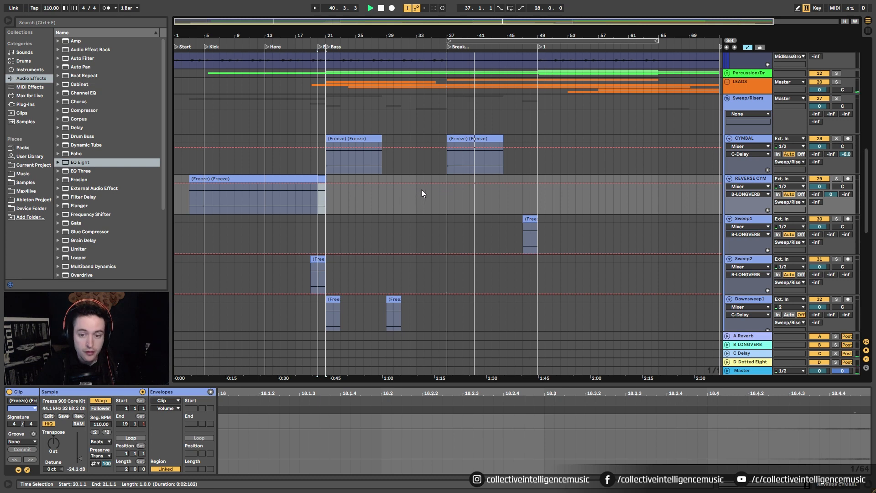
{"action": "left_click", "coordinate": [438, 177]}
{"action": "key", "text": "ctrl+v"}
Step: Deactivate the CYMBAL clip at bar 37
{"action": "left_click", "coordinate": [464, 139]}
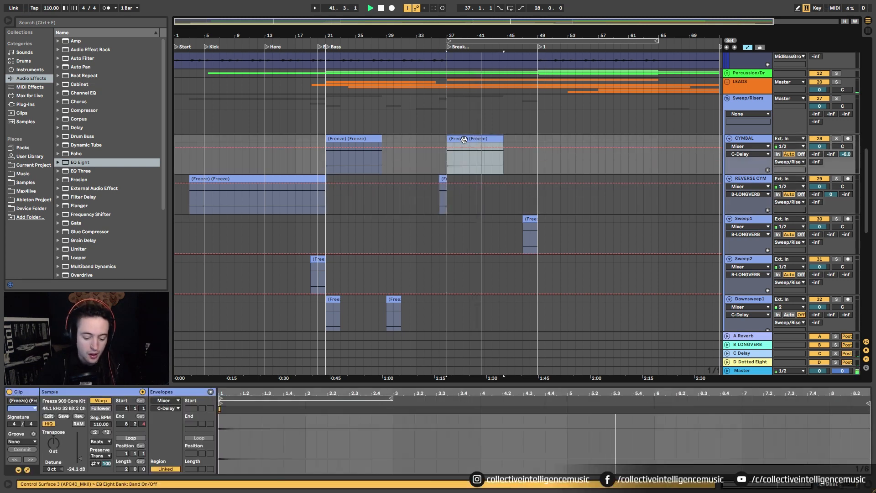
{"action": "key", "text": "0"}
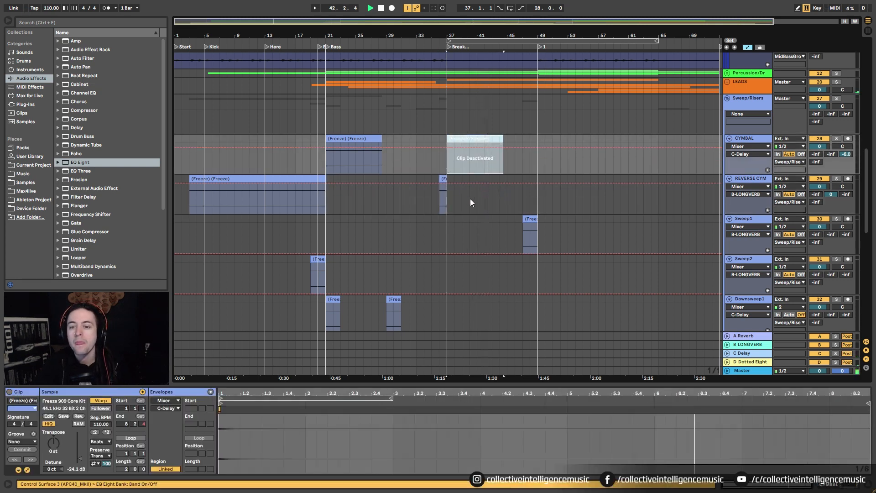
{"action": "left_click", "coordinate": [443, 178]}
Step: Set the Sweep1 clip's gain to -15.8 dB and raise the track's B-LONGVERB send to 0 dB
{"action": "left_click", "coordinate": [530, 226]}
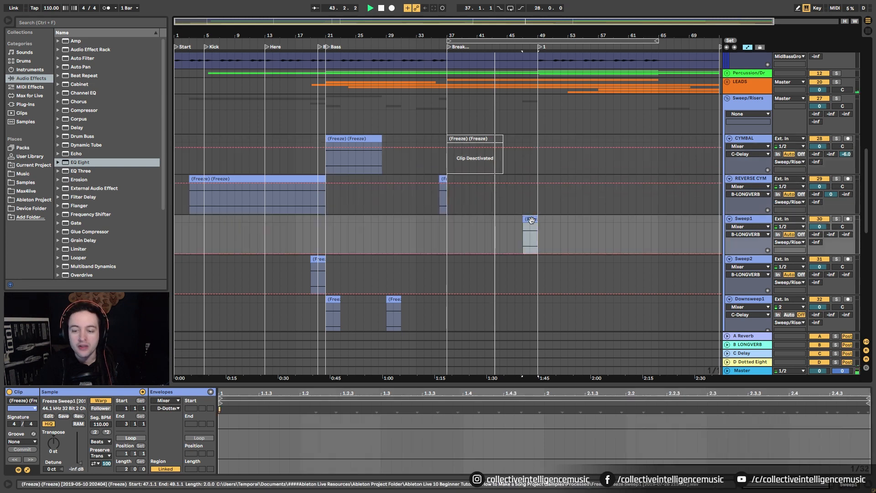
{"action": "left_click_drag", "start_coordinate": [79, 462], "coordinate": [79, 456]}
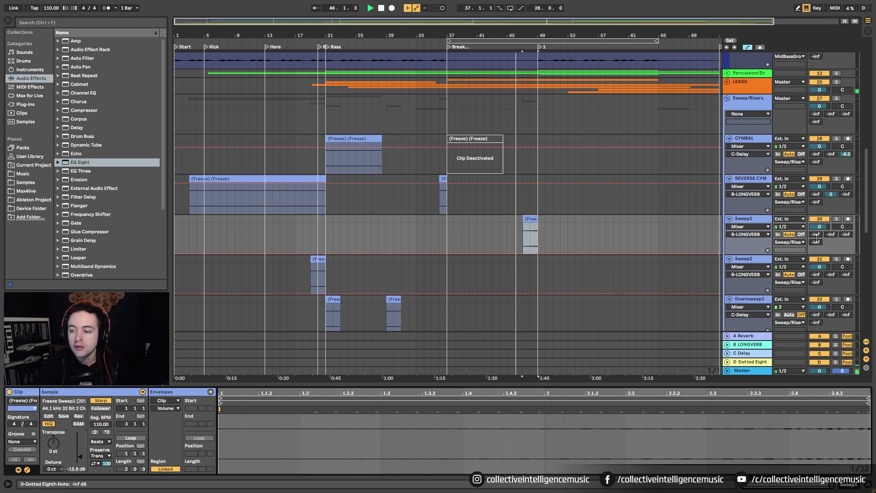
{"action": "left_click_drag", "start_coordinate": [826, 234], "coordinate": [826, 232]}
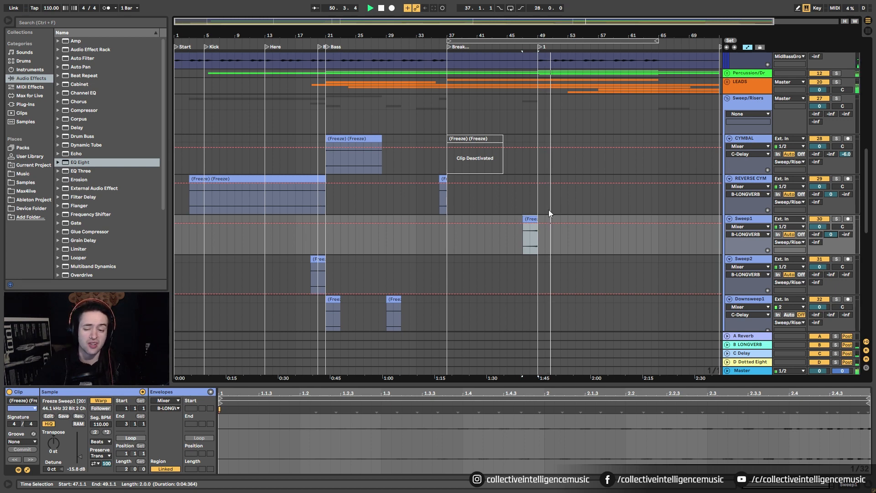
{"action": "left_click_drag", "start_coordinate": [549, 35], "coordinate": [550, 22]}
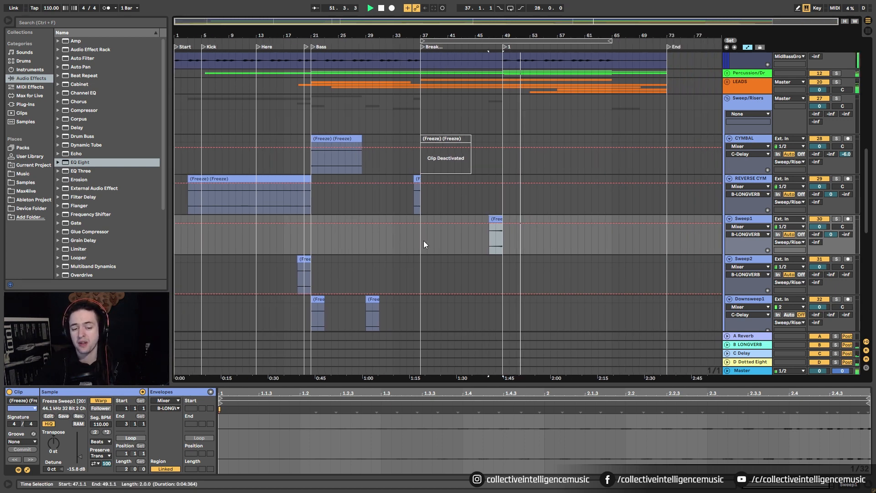
Step: Try an EQ Eight on the Sweep1 track and delete it
{"action": "left_click", "coordinate": [98, 163]}
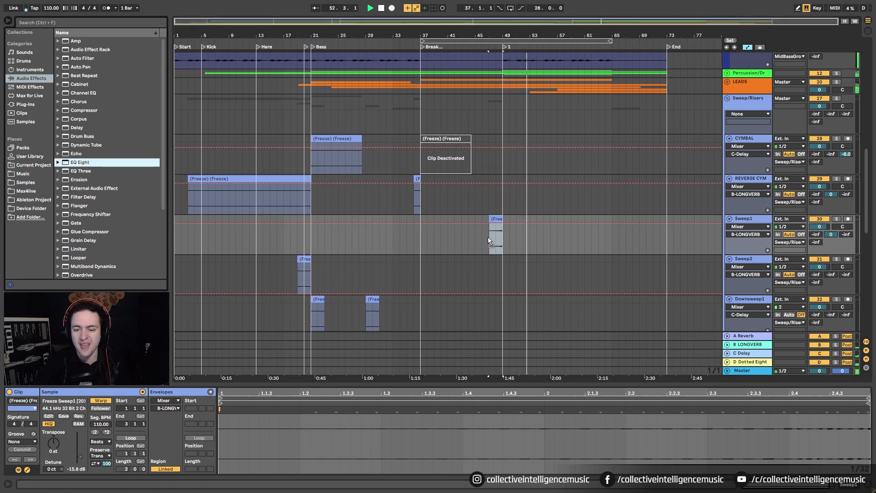
{"action": "key", "text": "Return"}
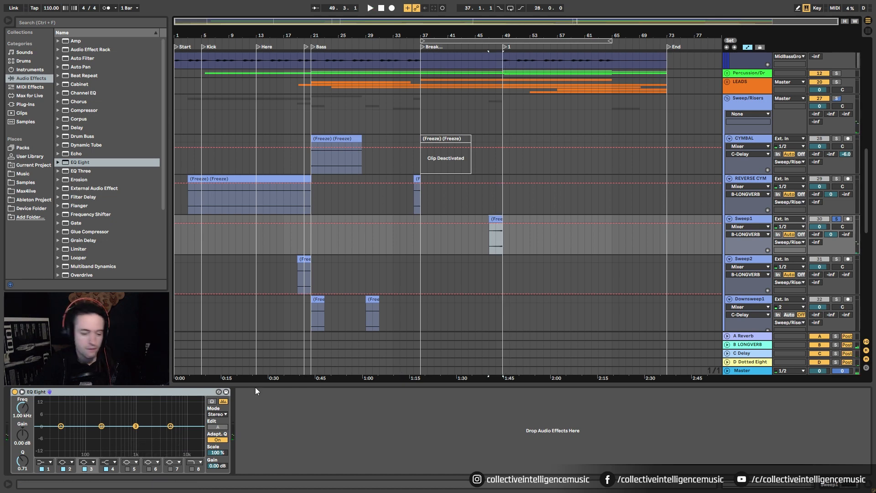
{"action": "left_click", "coordinate": [182, 392]}
{"action": "key", "text": "Delete"}
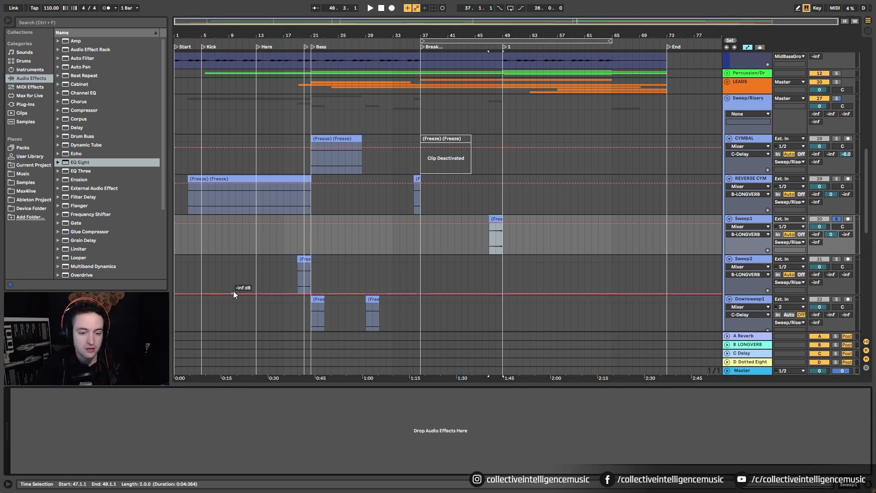
Step: Set the Sweep2 clip's gain to -15.0 dB, raise the track's B-LONGVERB send to 0 dB and play it soloed from bar 19
{"action": "left_click", "coordinate": [305, 259]}
{"action": "key", "text": "shift+Tab"}
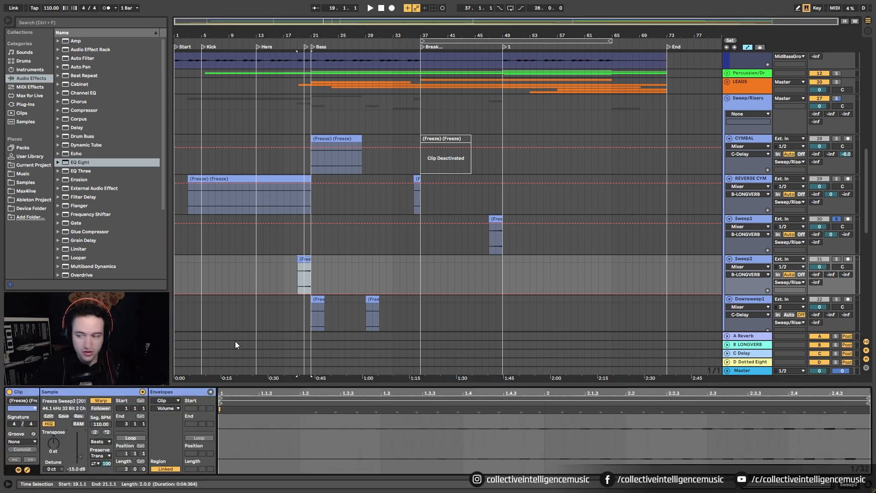
{"action": "left_click_drag", "start_coordinate": [831, 274], "coordinate": [830, 272]}
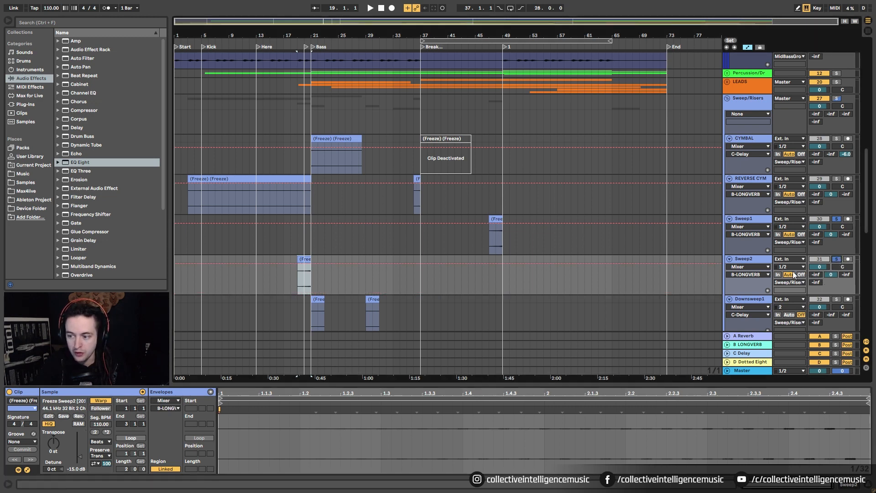
{"action": "key", "text": "space"}
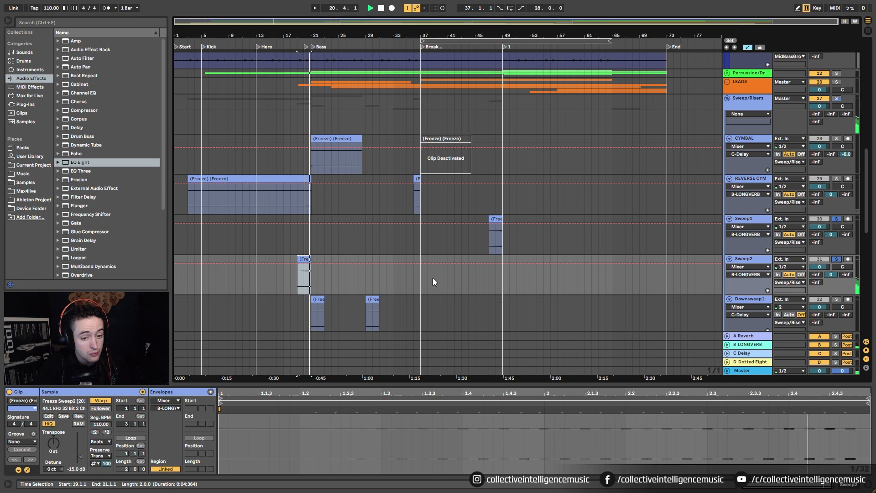
{"action": "key", "text": "space"}
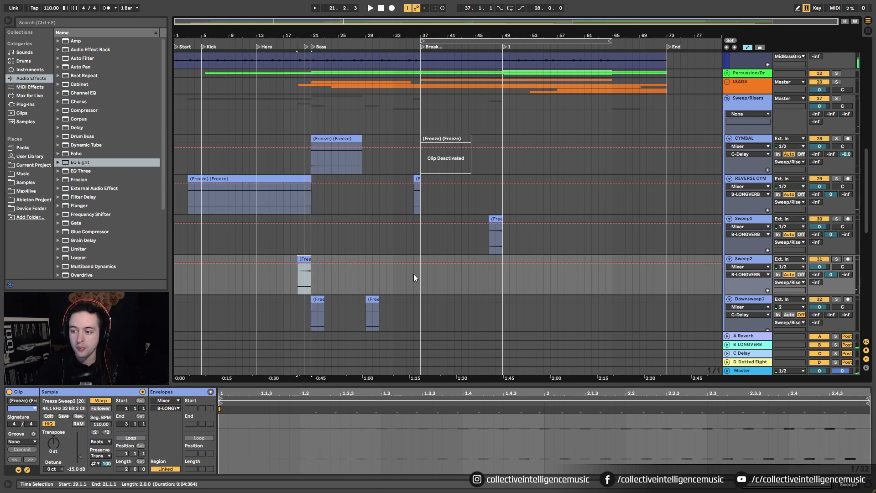
Step: Set the Sweep2 clip's gain to -16.8 dB while replaying it from bar 19 in the full mix
{"action": "key", "text": "space"}
{"action": "left_click_drag", "start_coordinate": [306, 36], "coordinate": [337, 66]}
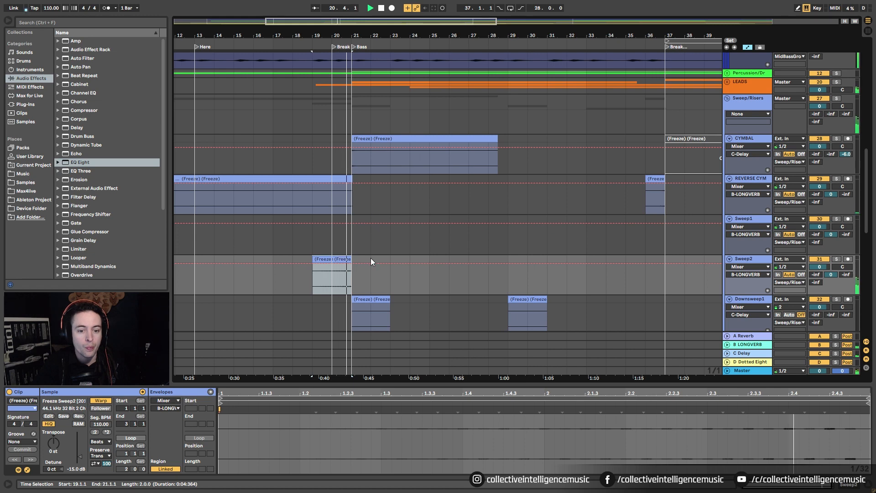
{"action": "key", "text": "space"}
{"action": "left_click_drag", "start_coordinate": [76, 469], "coordinate": [76, 474]}
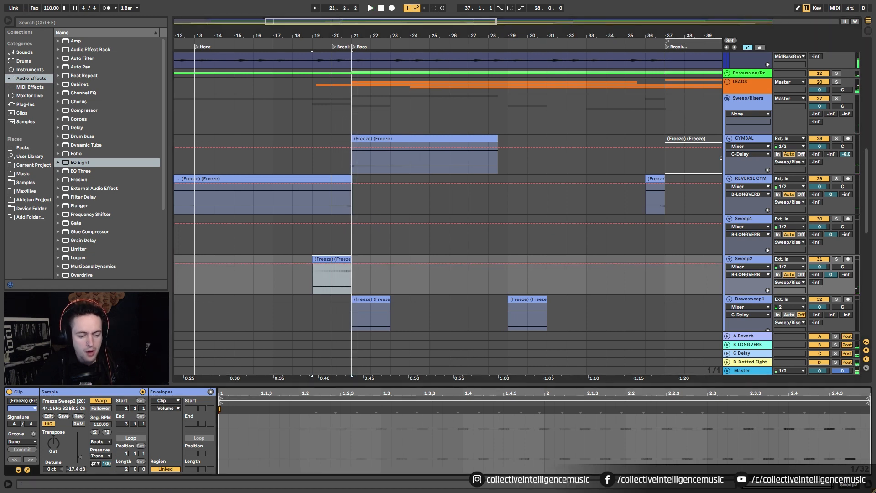
{"action": "key", "text": "space"}
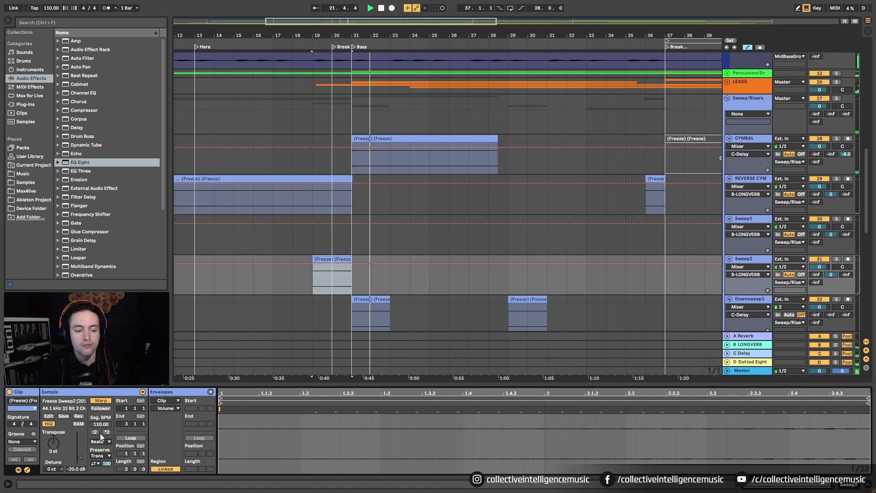
{"action": "left_click_drag", "start_coordinate": [75, 469], "coordinate": [76, 465]}
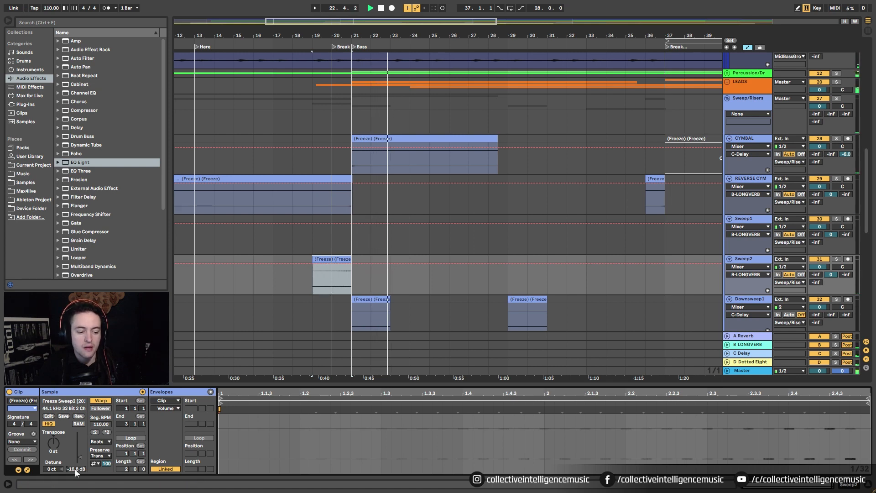
{"action": "key", "text": "space"}
{"action": "key", "text": "space"}
Step: Solo the Downsweep1 track and set its bar 21 clip's gain to -16.2 dB while replaying it
{"action": "left_click", "coordinate": [366, 301]}
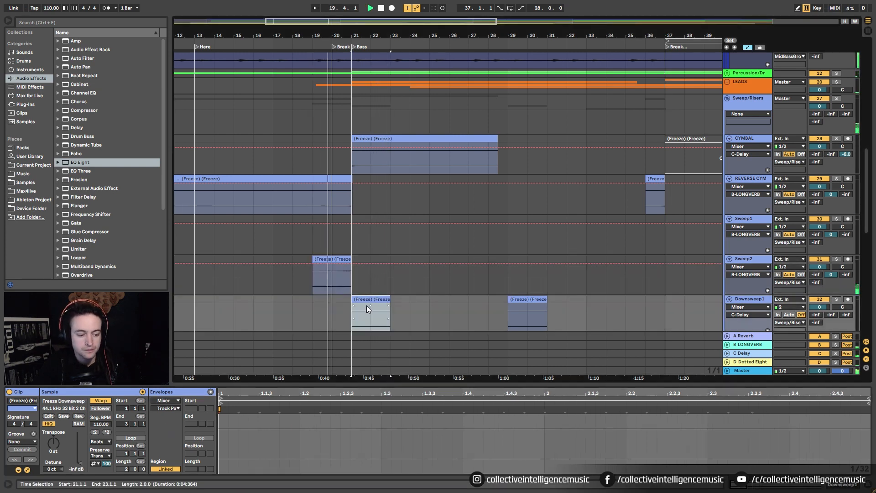
{"action": "scroll", "coordinate": [433, 297], "scroll_direction": "down", "scroll_amount": 2}
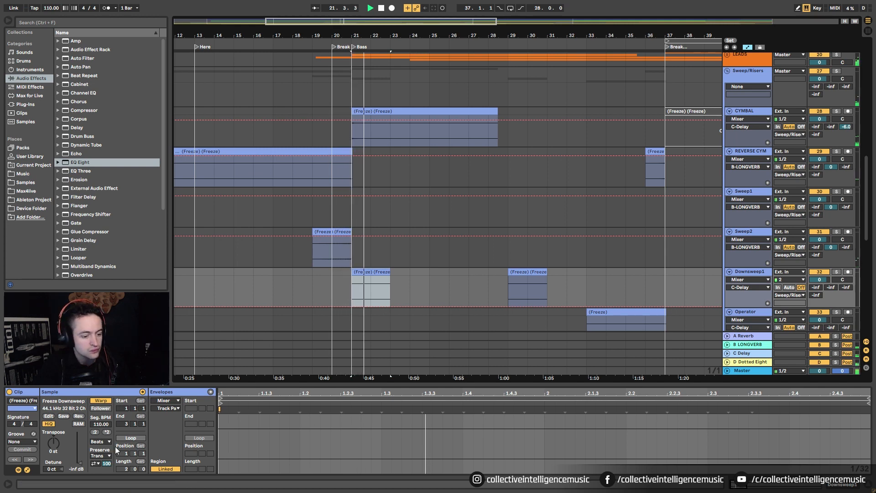
{"action": "key", "text": "space"}
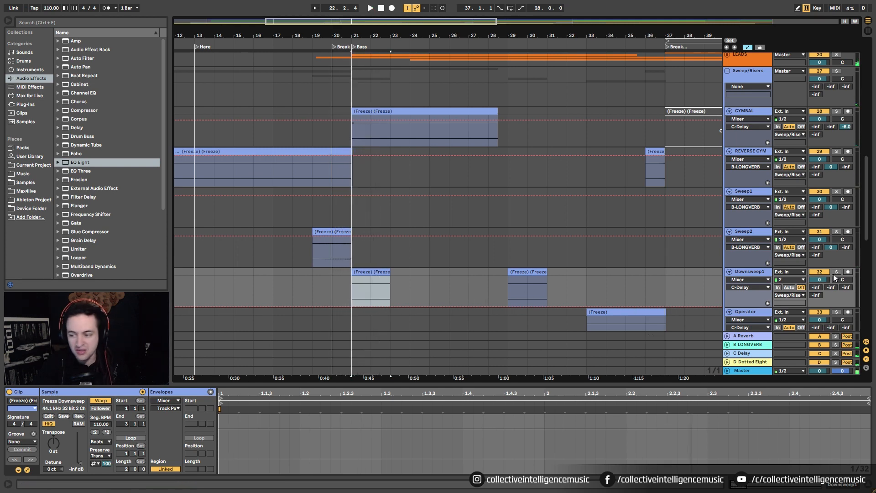
{"action": "left_click", "coordinate": [836, 272]}
{"action": "key", "text": "space"}
{"action": "key", "text": "space"}
{"action": "left_click_drag", "start_coordinate": [80, 463], "coordinate": [80, 456]}
{"action": "key", "text": "space"}
{"action": "key", "text": "space"}
{"action": "key", "text": "space"}
{"action": "key", "text": "space"}
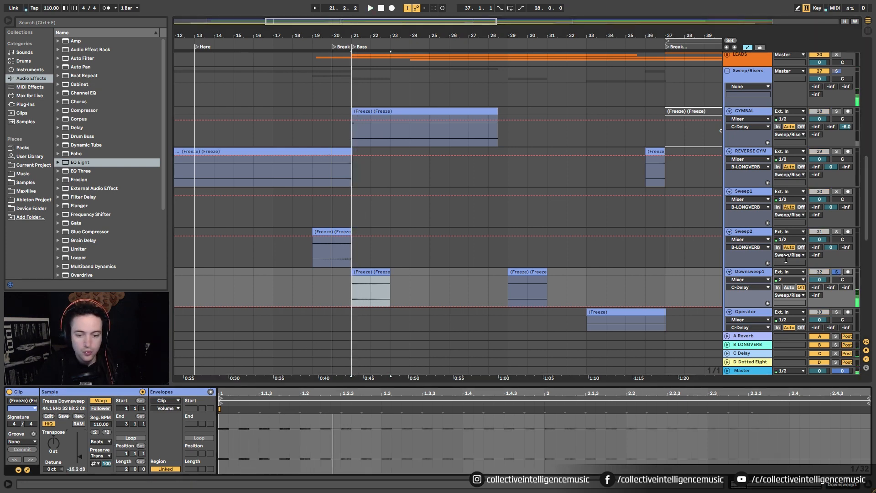
Step: Play Downsweep1 in the full mix from bar 20, and replay its bar 21 clip soloed
{"action": "key", "text": "space"}
{"action": "left_click", "coordinate": [337, 286]}
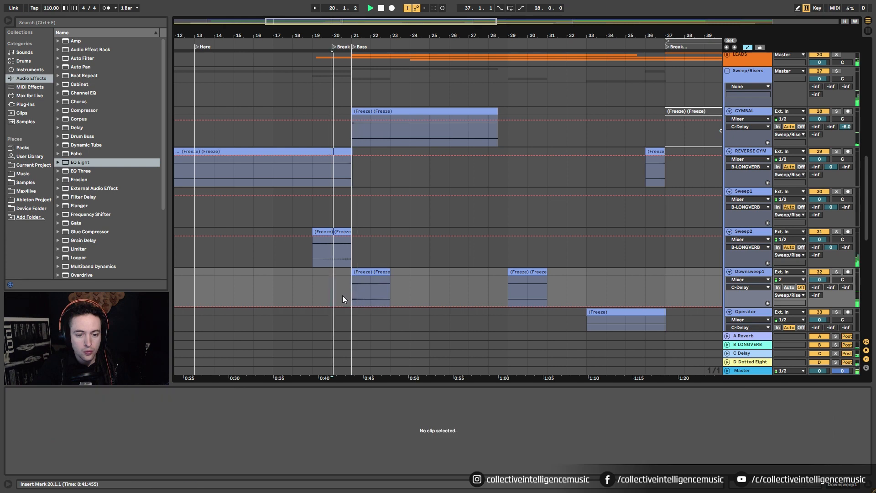
{"action": "left_click", "coordinate": [370, 281]}
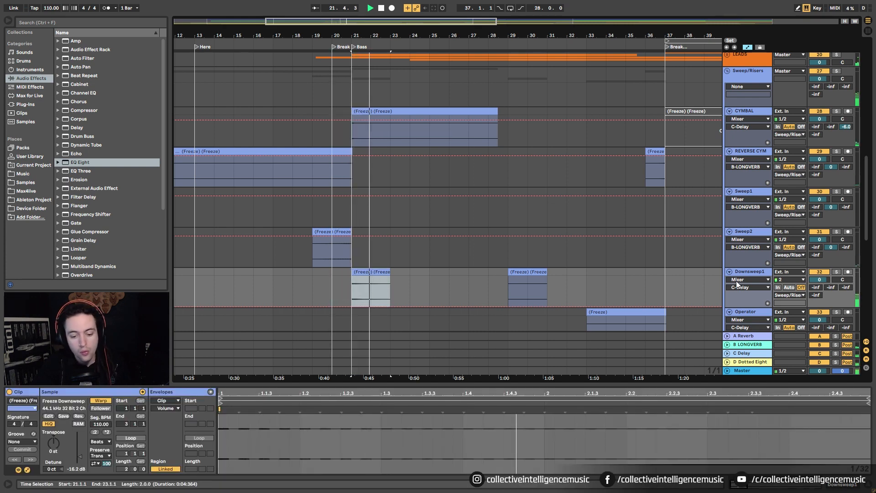
{"action": "left_click", "coordinate": [836, 271]}
{"action": "key", "text": "space"}
{"action": "key", "text": "space"}
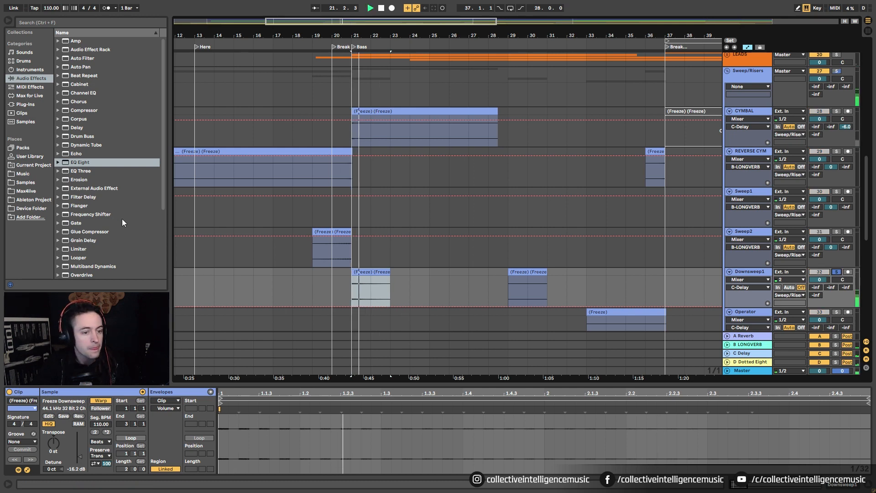
{"action": "key", "text": "space"}
Step: Compare the sweeps by soloing Sweep2 from bar 20 and Downsweep1 from bar 21
{"action": "left_click", "coordinate": [332, 260]}
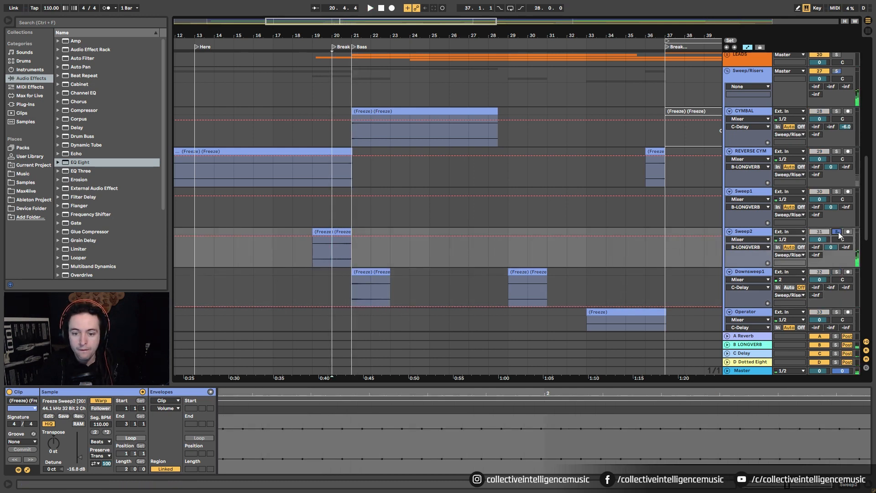
{"action": "key", "text": "space"}
{"action": "key", "text": "space"}
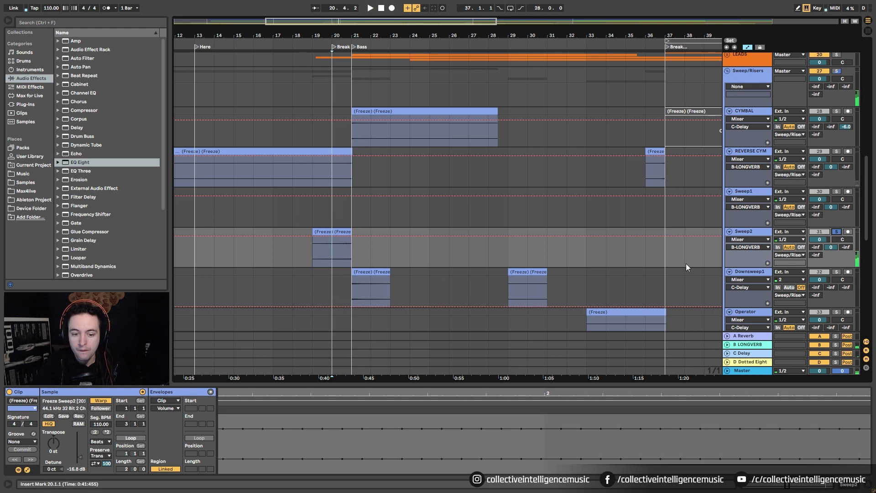
{"action": "mouse_move", "coordinate": [337, 36]}
{"action": "left_mouse_down"}
{"action": "mouse_move", "coordinate": [340, 95]}
{"action": "mouse_move", "coordinate": [335, 41]}
{"action": "left_mouse_up"}
{"action": "left_click", "coordinate": [403, 272]}
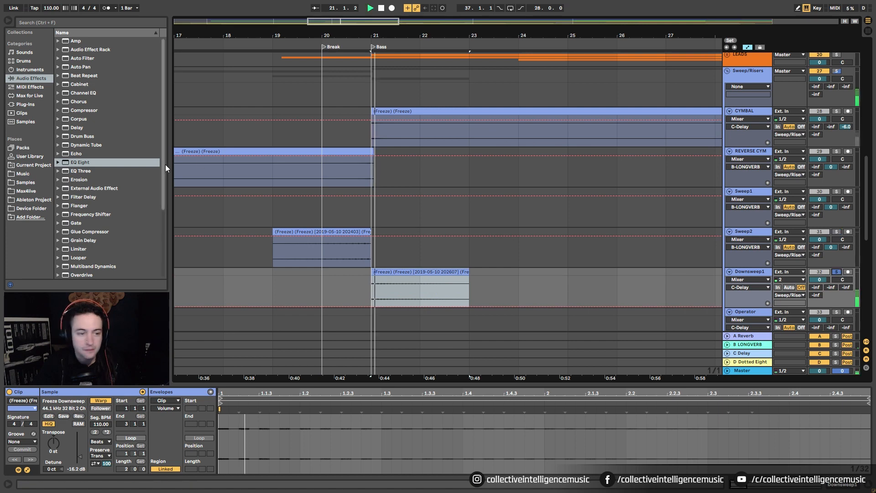
{"action": "key", "text": "space"}
Step: Search the audio effects for "auto" and add an Auto Pan to the Downsweep1 track
{"action": "left_click", "coordinate": [50, 23]}
{"action": "type", "text": "auto"}
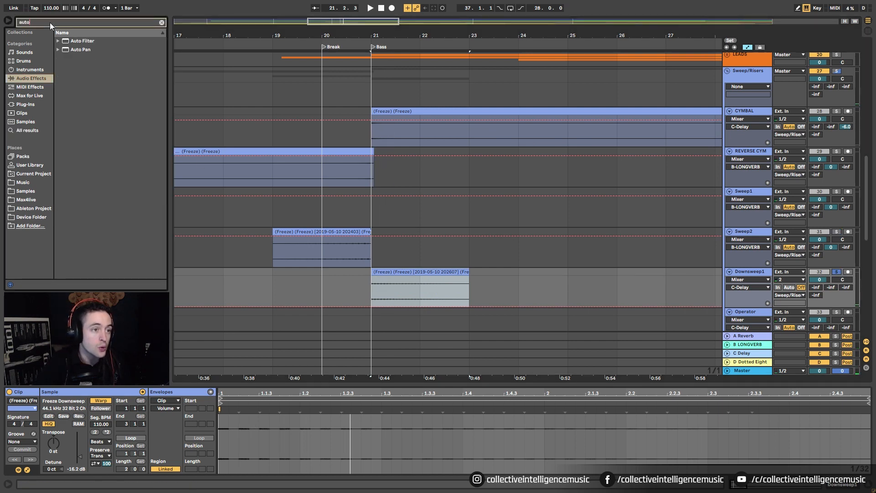
{"action": "left_click_drag", "start_coordinate": [70, 49], "coordinate": [317, 212]}
{"action": "left_click_drag", "start_coordinate": [373, 289], "coordinate": [373, 290]}
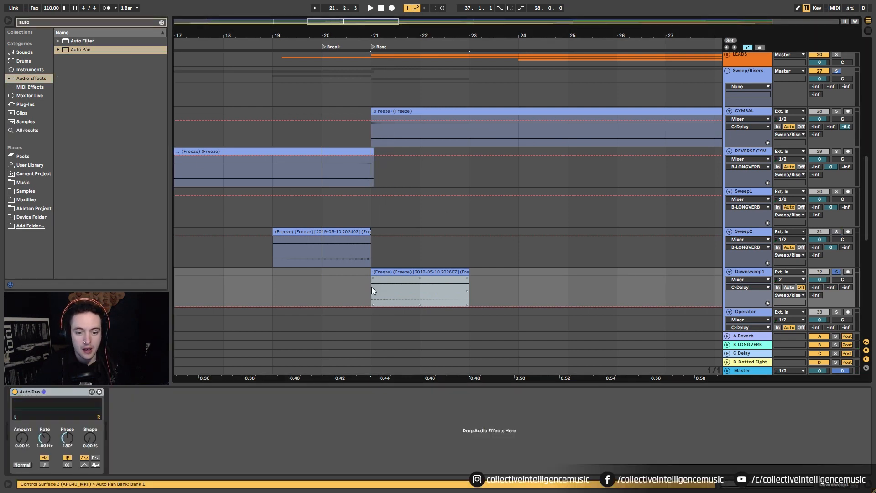
Step: Set the Auto Pan's amount to 100 % and its rate to a tempo-synced 1/16 while playing the Downsweep1 clip
{"action": "key", "text": "space"}
{"action": "left_click_drag", "start_coordinate": [22, 438], "coordinate": [21, 411]}
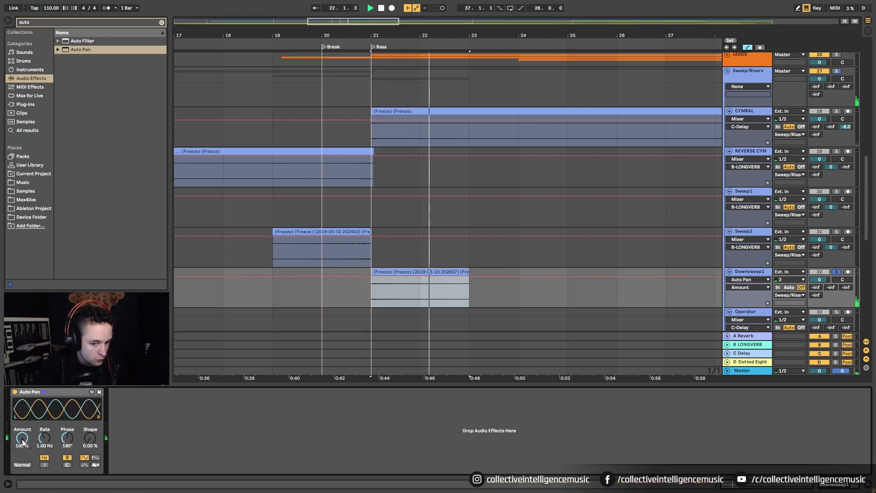
{"action": "left_click", "coordinate": [44, 464]}
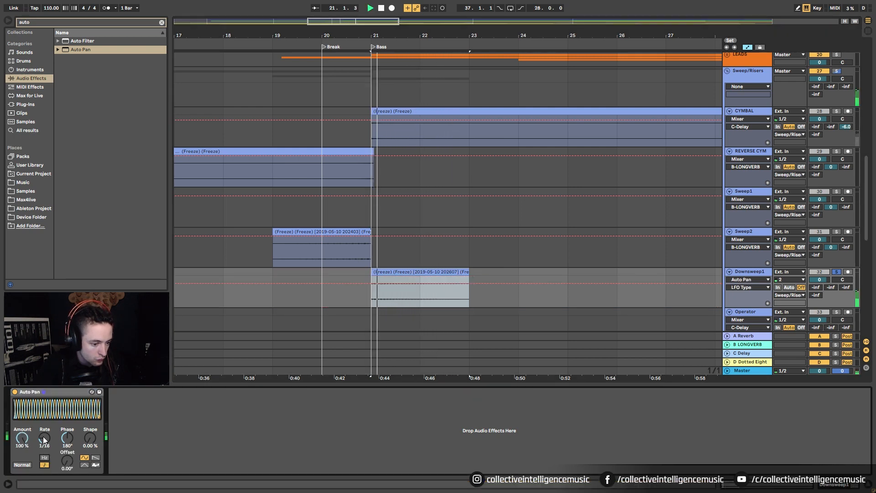
Step: Set the Auto Pan's synced rate to 2 on Downsweep1 and play the full mix from bar 20
{"action": "key", "text": "space"}
{"action": "left_click_drag", "start_coordinate": [44, 439], "coordinate": [44, 425]}
{"action": "key", "text": "space"}
{"action": "key", "text": "space"}
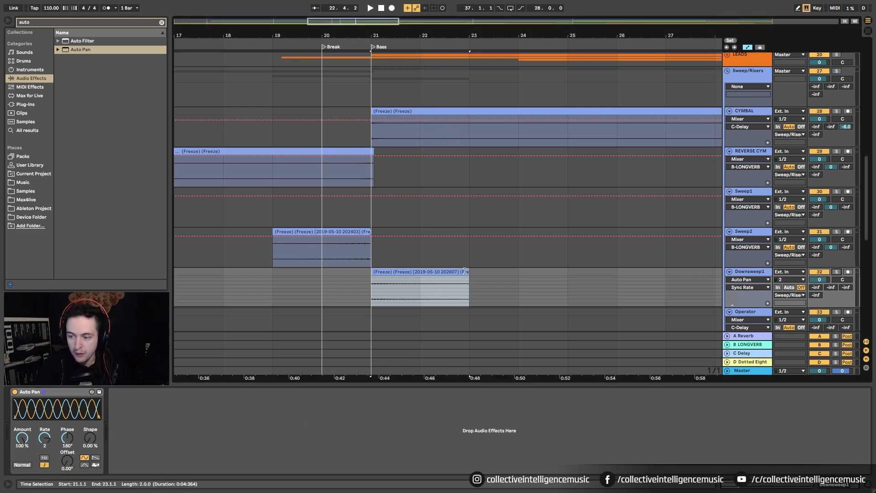
{"action": "left_click", "coordinate": [322, 281]}
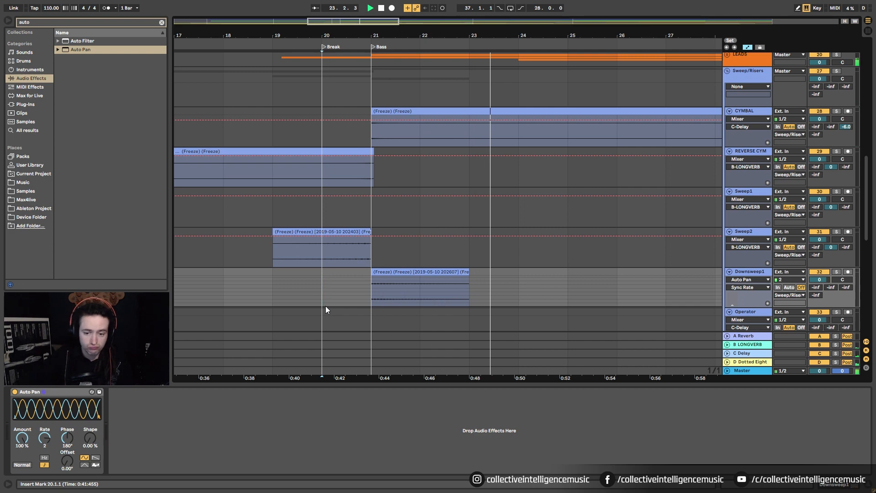
Step: Adjust the gain of the bar 21 Downsweep1 clip and replay the mix from bar 20
{"action": "left_click", "coordinate": [401, 284]}
{"action": "key", "text": "space"}
{"action": "left_click_drag", "start_coordinate": [458, 288], "coordinate": [346, 297]}
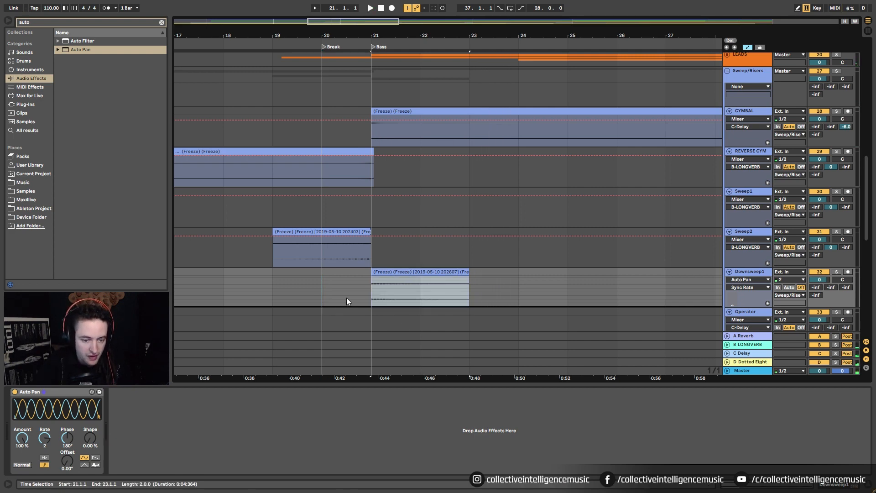
{"action": "left_click", "coordinate": [760, 485]}
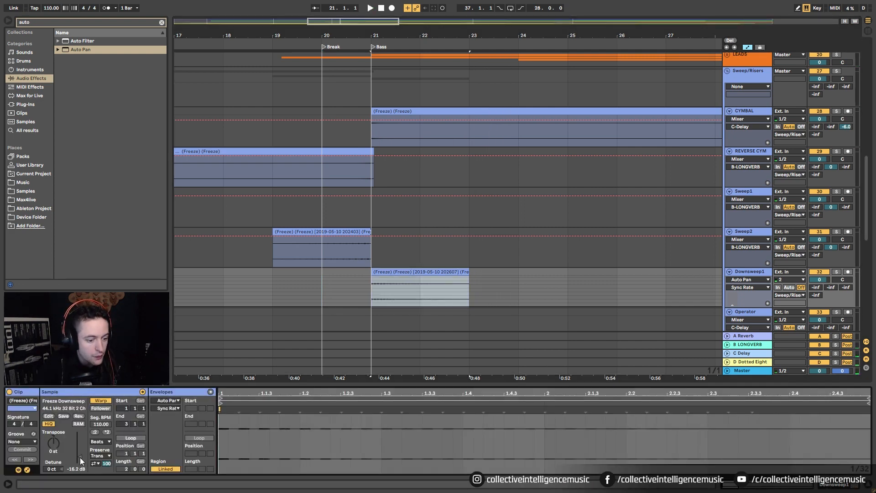
{"action": "left_click", "coordinate": [328, 287]}
{"action": "key", "text": "space"}
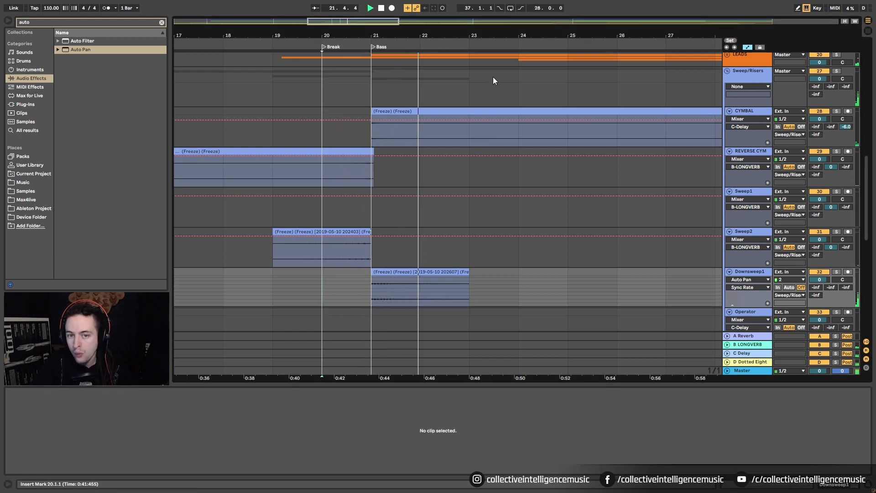
Step: Set the gain of the bar 29 Downsweep1 clip to -12.6 dB, using the bar 21 clip as reference
{"action": "left_click_drag", "start_coordinate": [515, 36], "coordinate": [385, 17]}
{"action": "left_click", "coordinate": [518, 269]}
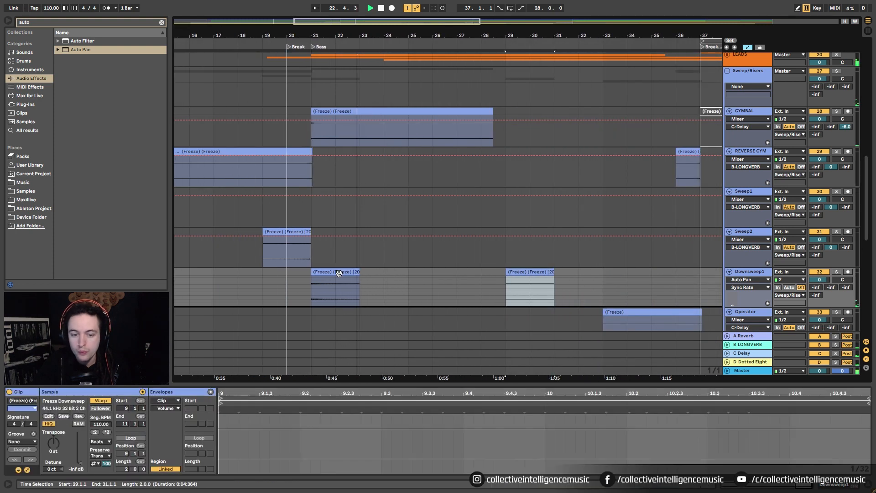
{"action": "left_click", "coordinate": [322, 271]}
{"action": "left_click", "coordinate": [520, 271]}
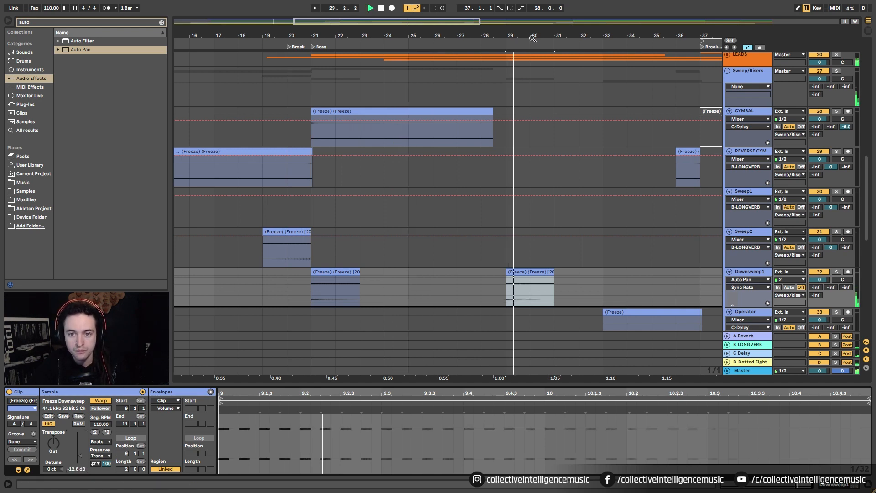
Step: Play the arrangement from bar 28 to hear the second Downsweep1 clip in the full mix
{"action": "left_click_drag", "start_coordinate": [533, 38], "coordinate": [419, 34]}
{"action": "left_click", "coordinate": [375, 283]}
{"action": "key", "text": "space"}
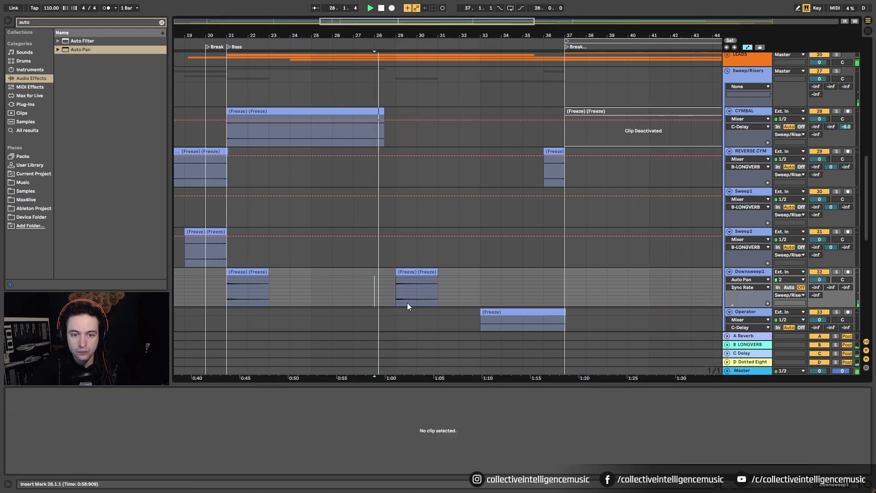
{"action": "scroll", "coordinate": [365, 256], "scroll_direction": "up", "scroll_amount": 4}
{"action": "scroll", "coordinate": [366, 256], "scroll_direction": "down", "scroll_amount": 3}
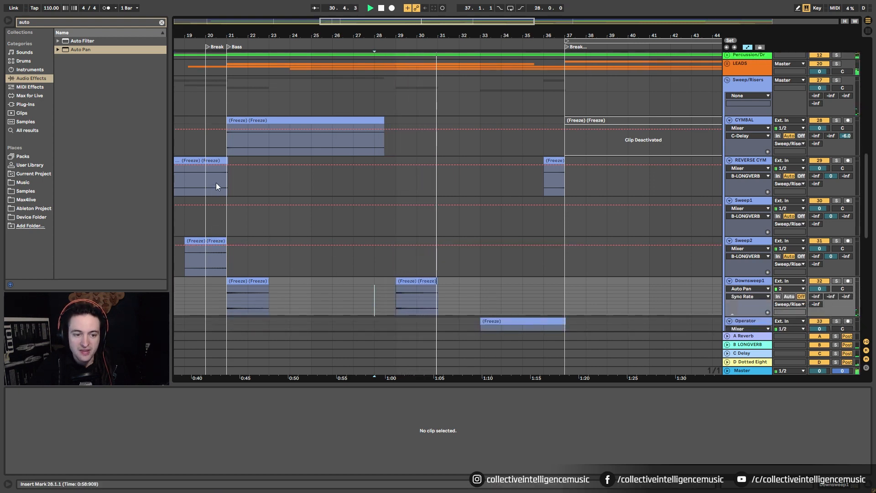
Step: Copy the one-bar reverse cymbal clip from bar 36 to bar 28 on the same track
{"action": "left_click", "coordinate": [554, 177]}
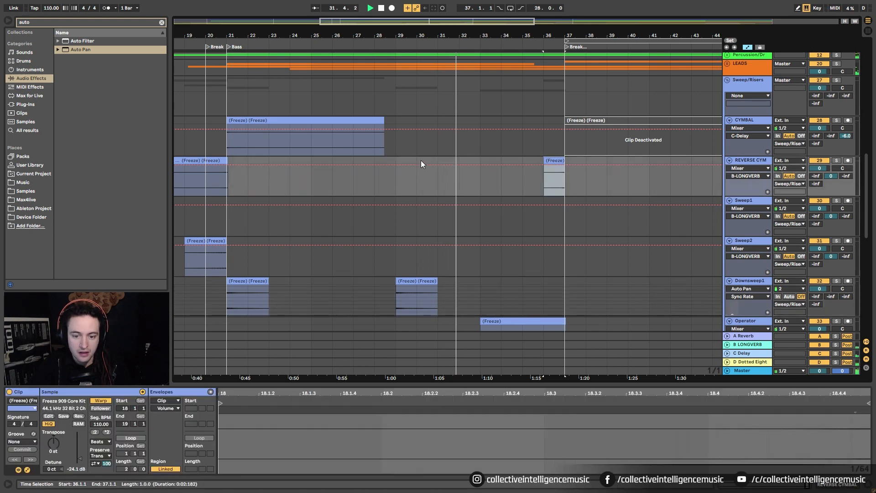
{"action": "left_click", "coordinate": [378, 160]}
{"action": "key", "text": "ctrl+v"}
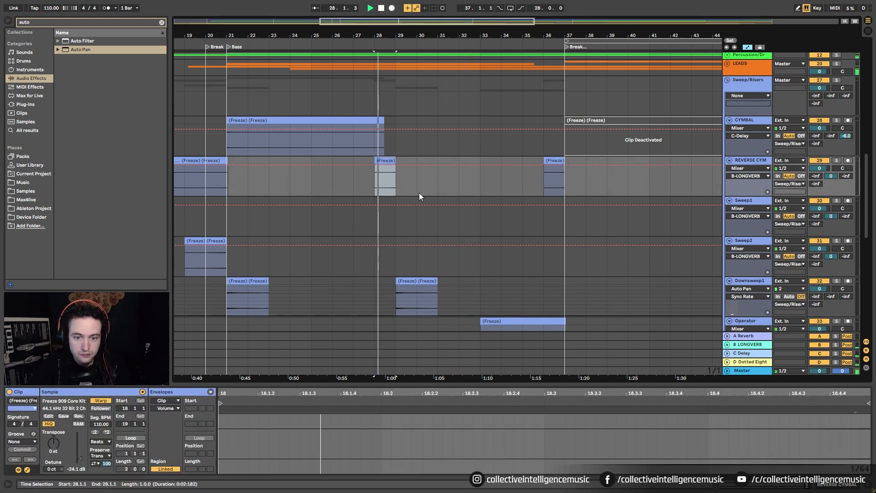
{"action": "left_click_drag", "start_coordinate": [424, 35], "coordinate": [378, 23]}
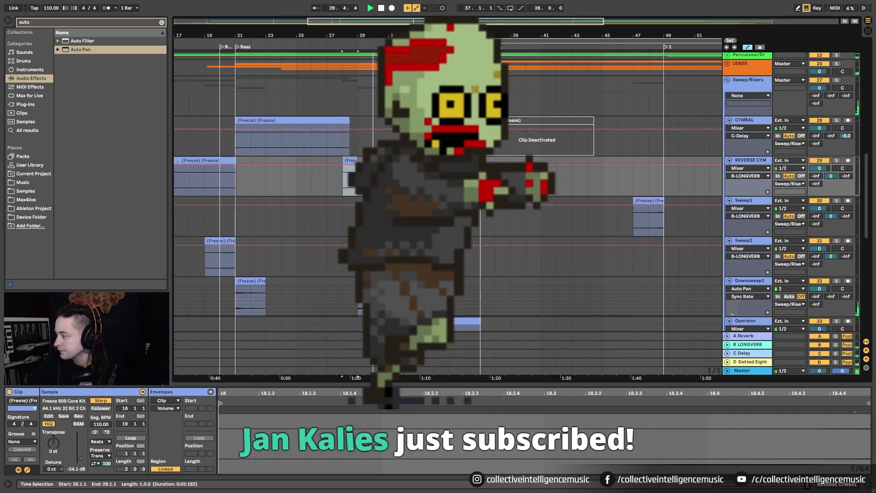
Step: Try a C-Delay send of -14 dB on the soloed Downsweep1 track while playing its bar 29 clip
{"action": "scroll", "coordinate": [472, 284], "scroll_direction": "down", "scroll_amount": 2}
{"action": "left_click", "coordinate": [472, 284]}
{"action": "scroll", "coordinate": [677, 289], "scroll_direction": "down", "scroll_amount": 2}
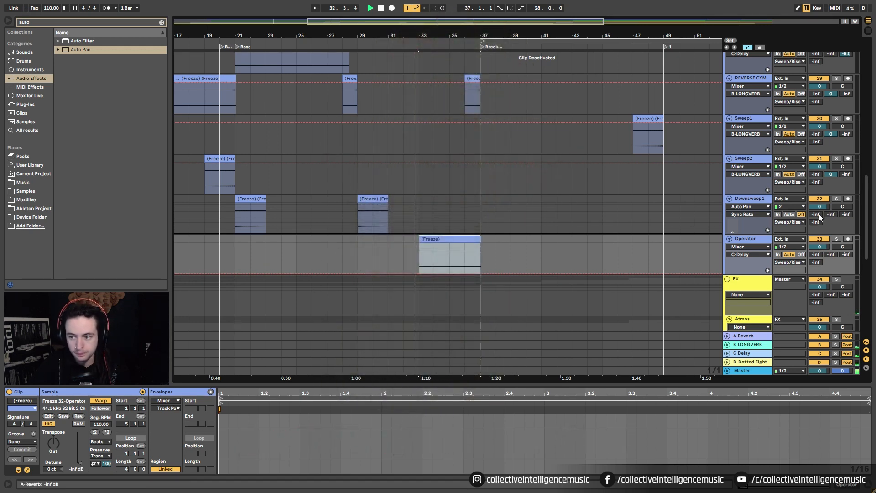
{"action": "left_click", "coordinate": [371, 199]}
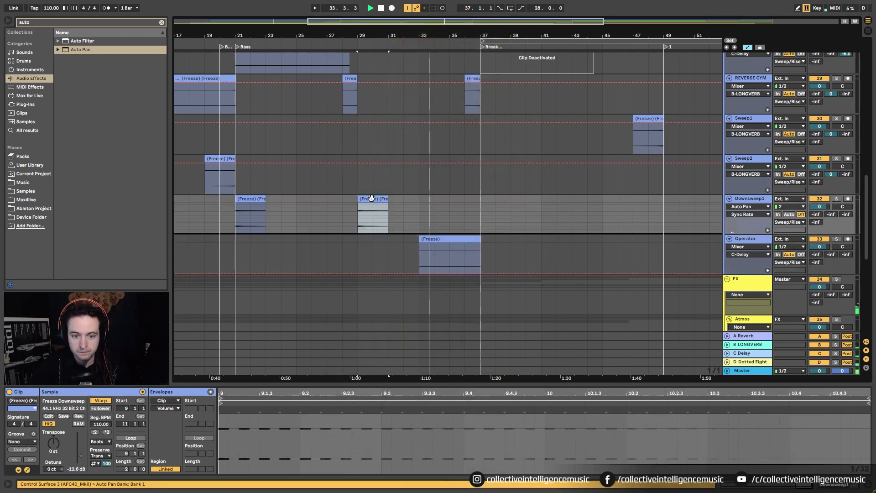
{"action": "left_click", "coordinate": [835, 200]}
{"action": "left_click", "coordinate": [846, 214]}
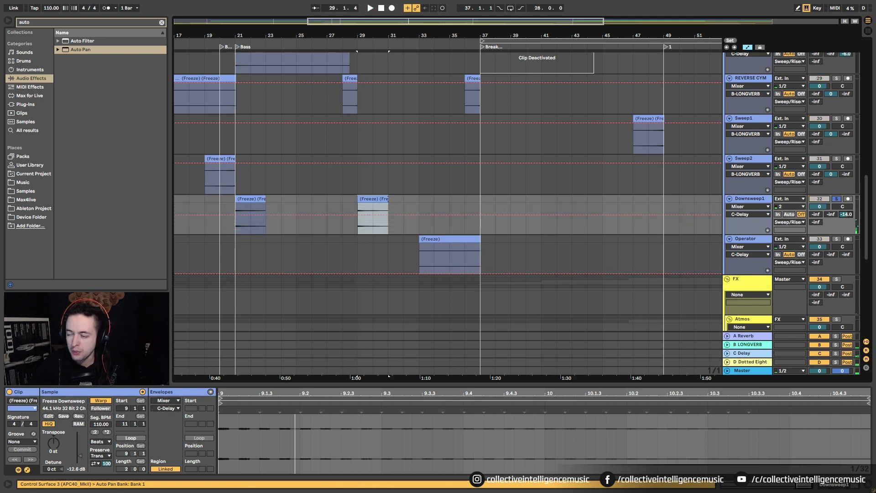
{"action": "key", "text": "Delete"}
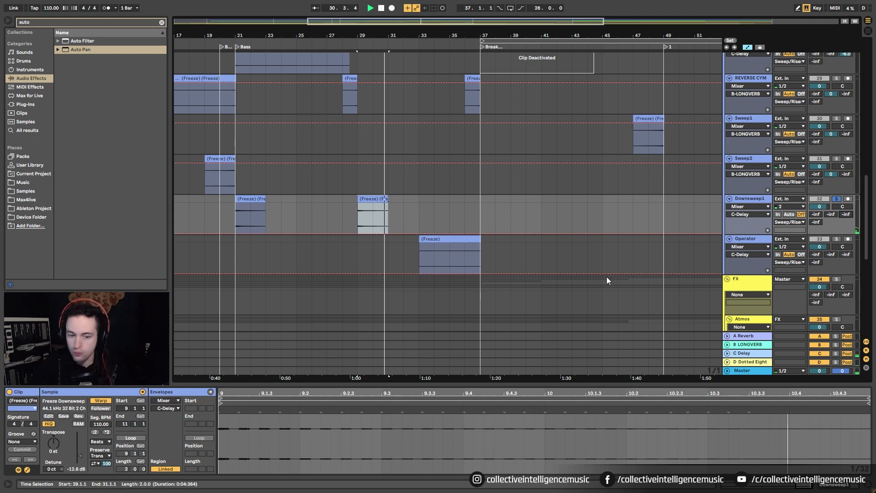
{"action": "key", "text": "space"}
Step: Set the gain of the bar 33 Operator clip to -12.4 dB and play it with its track soloed
{"action": "left_click", "coordinate": [440, 238]}
{"action": "left_click_drag", "start_coordinate": [78, 461], "coordinate": [80, 455]}
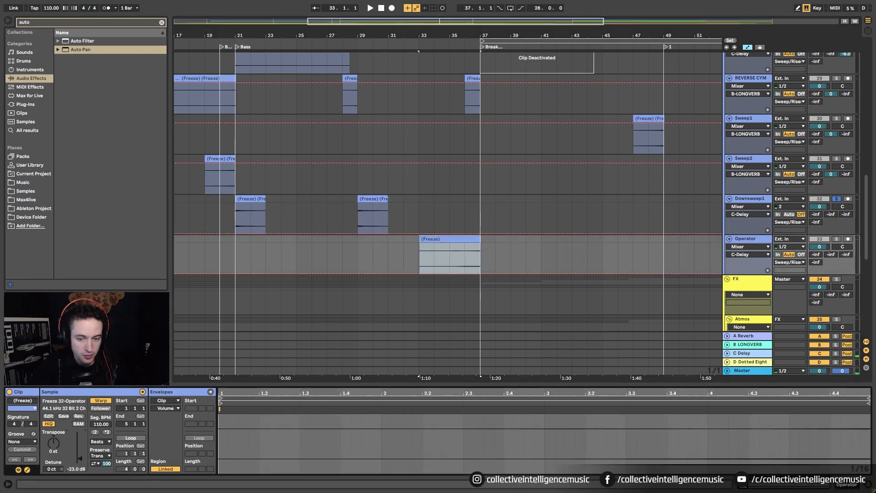
{"action": "key", "text": "space"}
{"action": "left_click", "coordinate": [836, 239]}
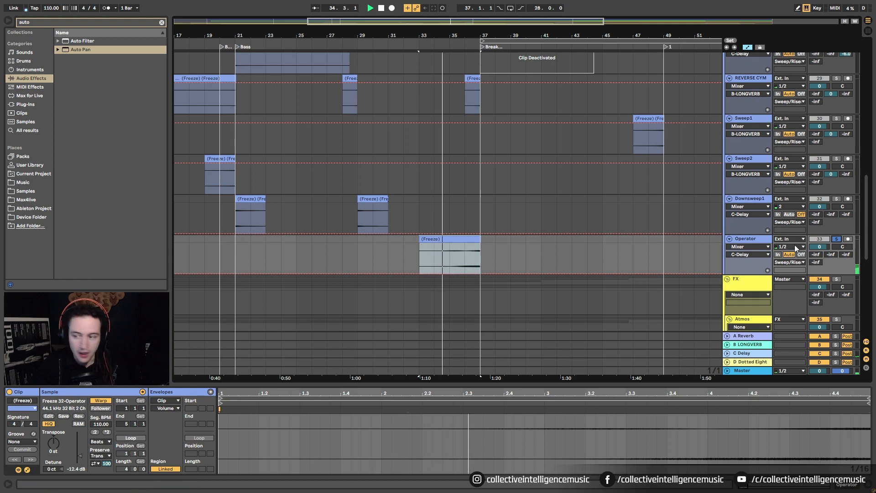
Step: Add an EQ Eight to the Operator track and make band 2 a low cut at about 272 Hz
{"action": "left_click", "coordinate": [161, 23]}
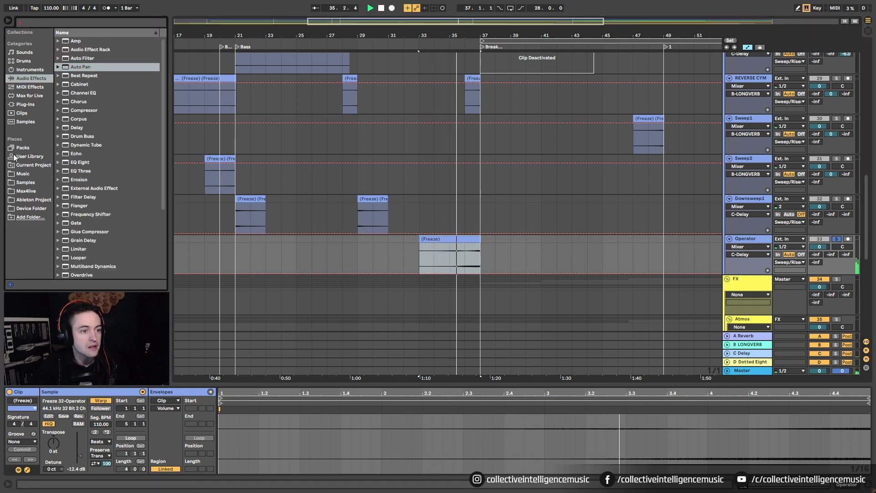
{"action": "left_click_drag", "start_coordinate": [84, 165], "coordinate": [450, 255]}
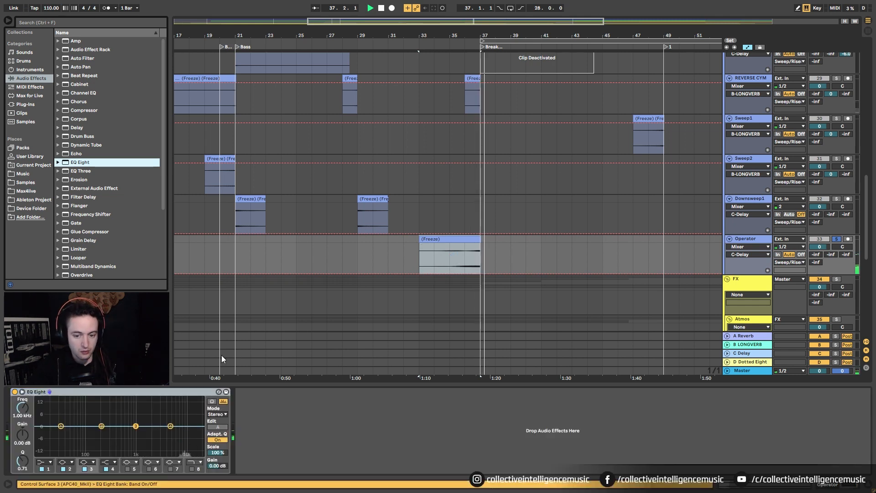
{"action": "key", "text": "space"}
{"action": "key", "text": "space"}
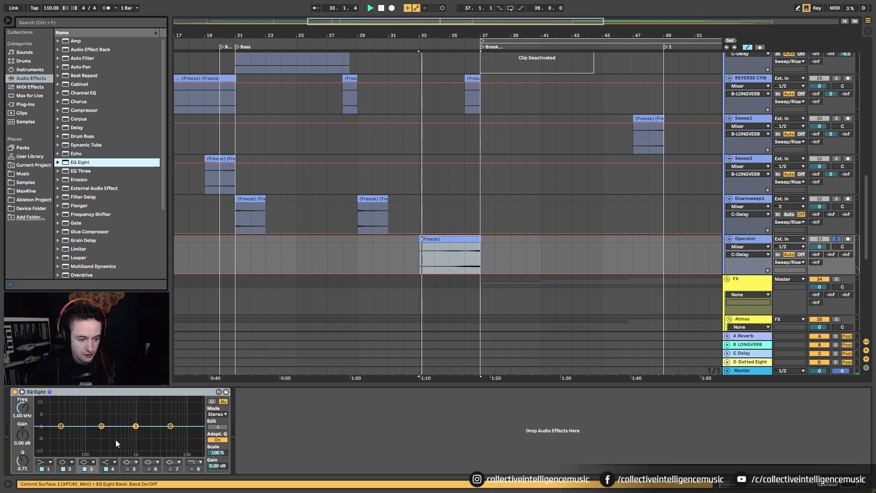
{"action": "left_click", "coordinate": [69, 462]}
{"action": "left_click", "coordinate": [69, 418]}
{"action": "left_click_drag", "start_coordinate": [101, 431], "coordinate": [108, 439]}
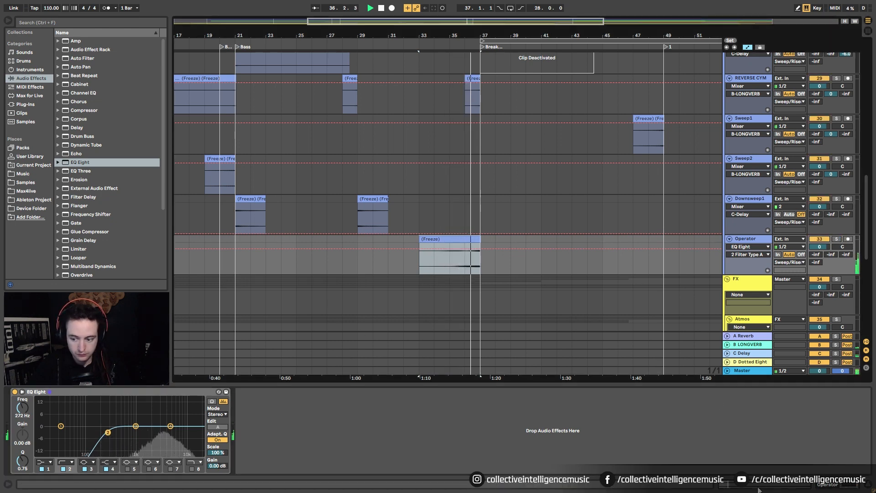
Step: Set the bar 33 Operator clip's gain to -20 dB and replay it in the full mix
{"action": "double_click", "coordinate": [467, 238]}
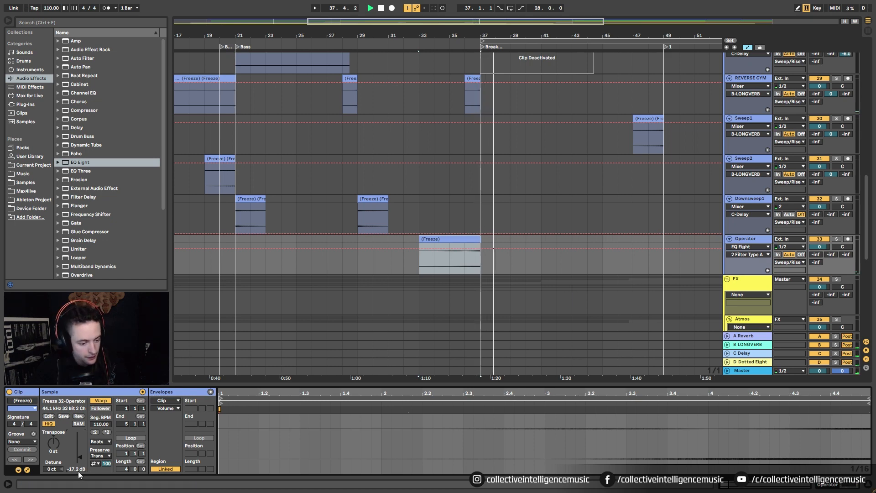
{"action": "left_click_drag", "start_coordinate": [78, 470], "coordinate": [78, 476]}
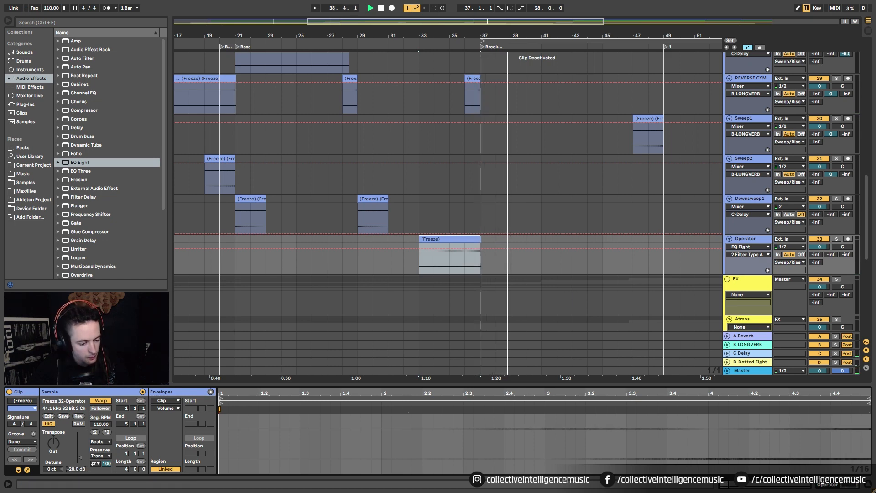
{"action": "key", "text": "space"}
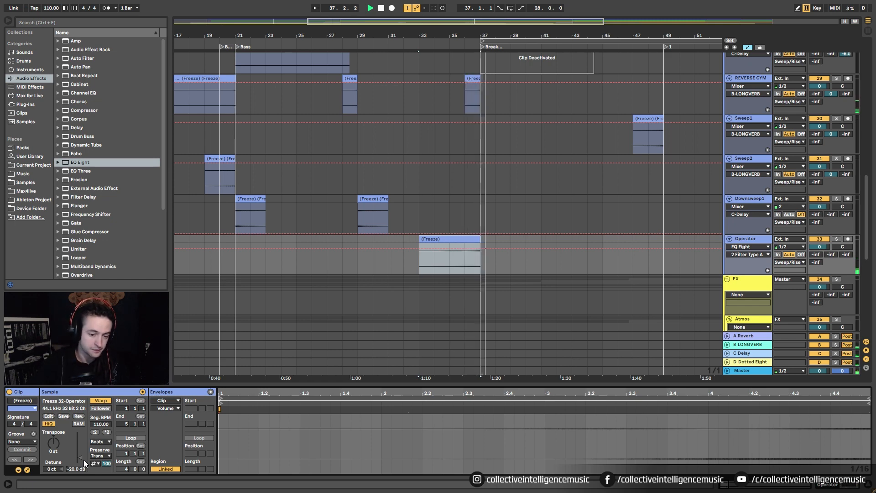
Step: Set the gain of the Operator clip at bar 65 to -20 dB as well
{"action": "scroll", "coordinate": [584, 187], "scroll_direction": "down", "scroll_amount": 2}
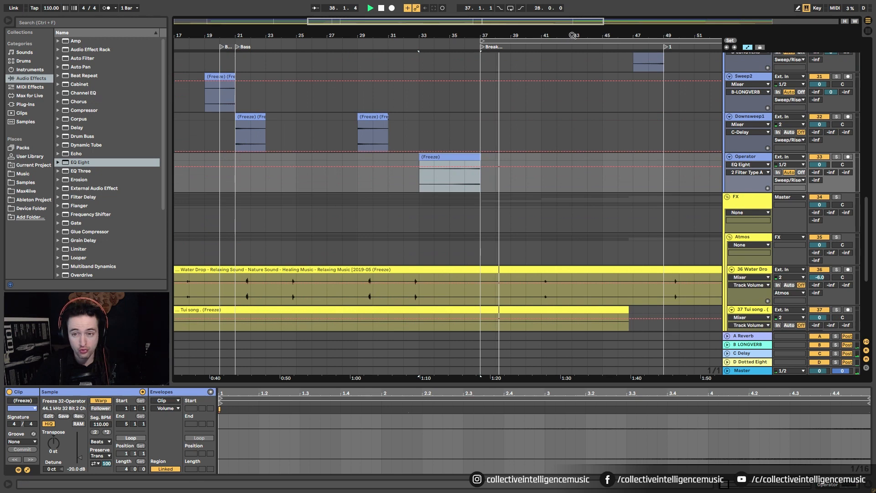
{"action": "left_click_drag", "start_coordinate": [572, 35], "coordinate": [461, 15]}
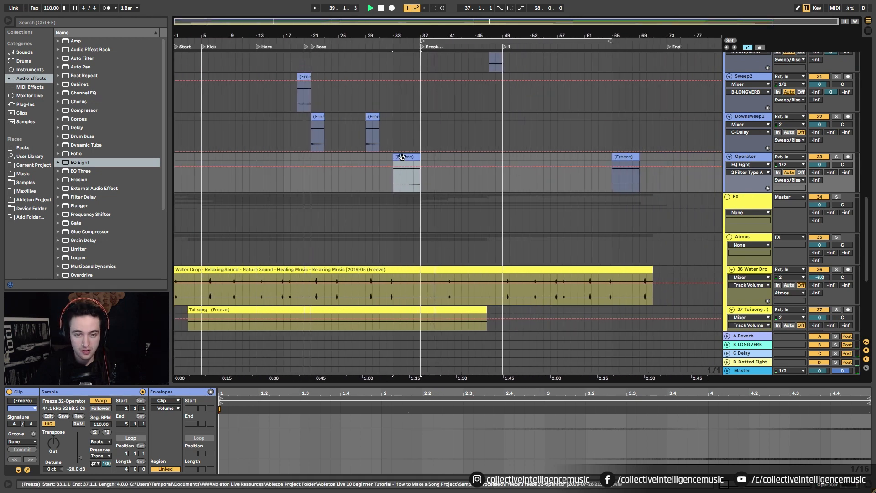
{"action": "left_click", "coordinate": [618, 157]}
{"action": "left_click", "coordinate": [79, 463]}
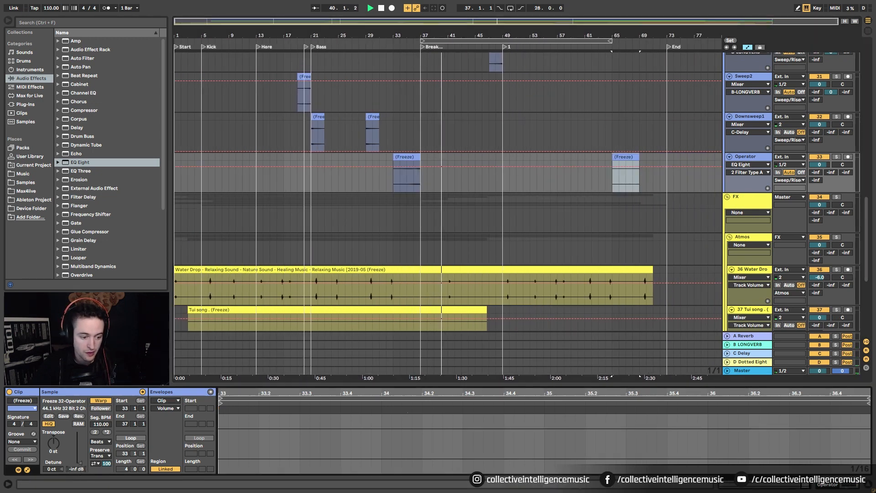
{"action": "left_click_drag", "start_coordinate": [78, 463], "coordinate": [79, 466]}
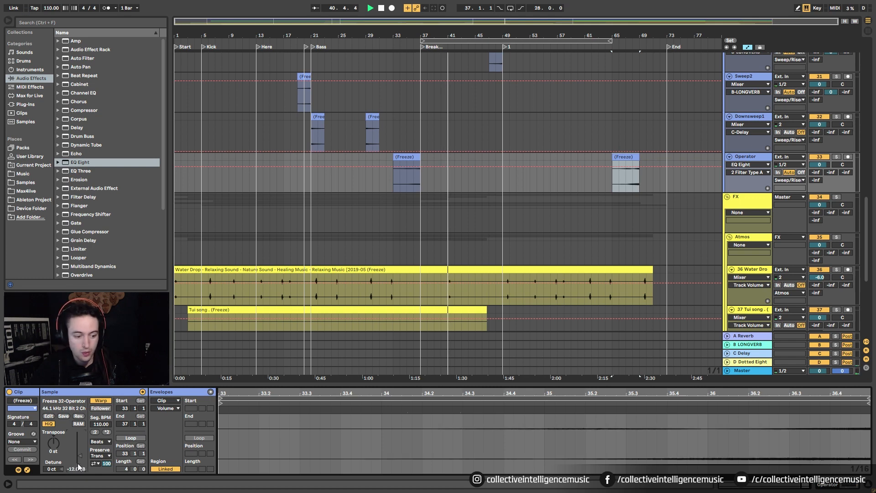
{"action": "type", "text": "-2"}
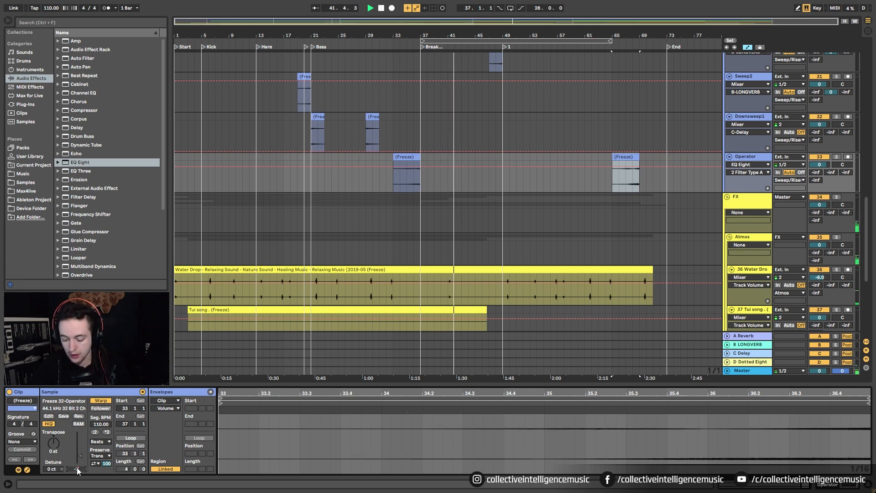
{"action": "type", "text": "0"}
{"action": "key", "text": "Return"}
Step: Look over the sweep, FX and bass tracks of the whole arrangement during playback
{"action": "scroll", "coordinate": [433, 245], "scroll_direction": "up", "scroll_amount": 10}
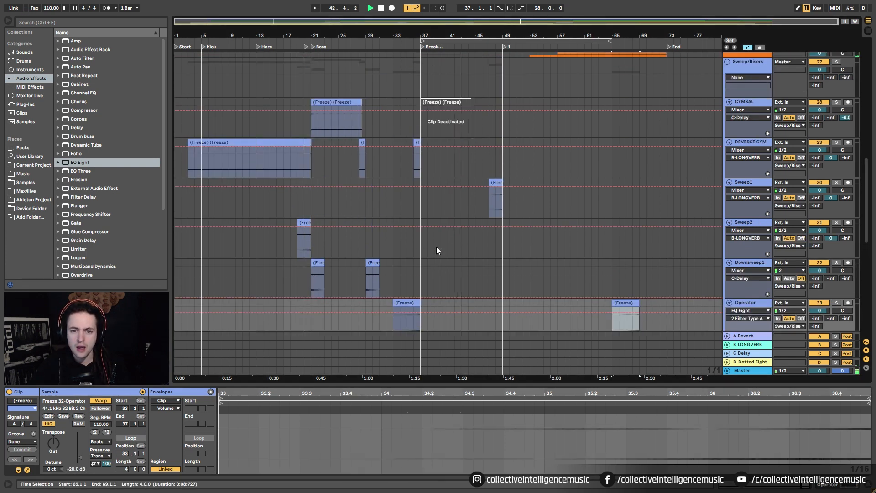
{"action": "scroll", "coordinate": [430, 247], "scroll_direction": "down", "scroll_amount": 20}
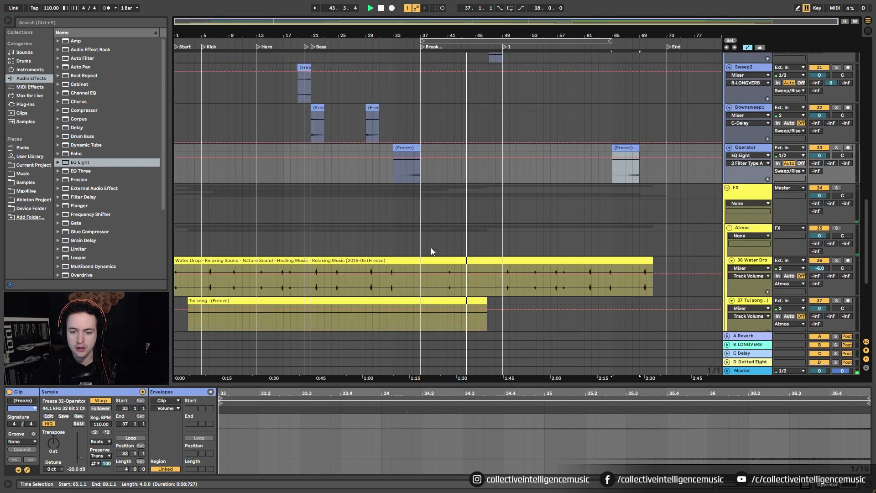
{"action": "scroll", "coordinate": [431, 248], "scroll_direction": "down", "scroll_amount": 1}
{"action": "scroll", "coordinate": [431, 248], "scroll_direction": "up", "scroll_amount": 4}
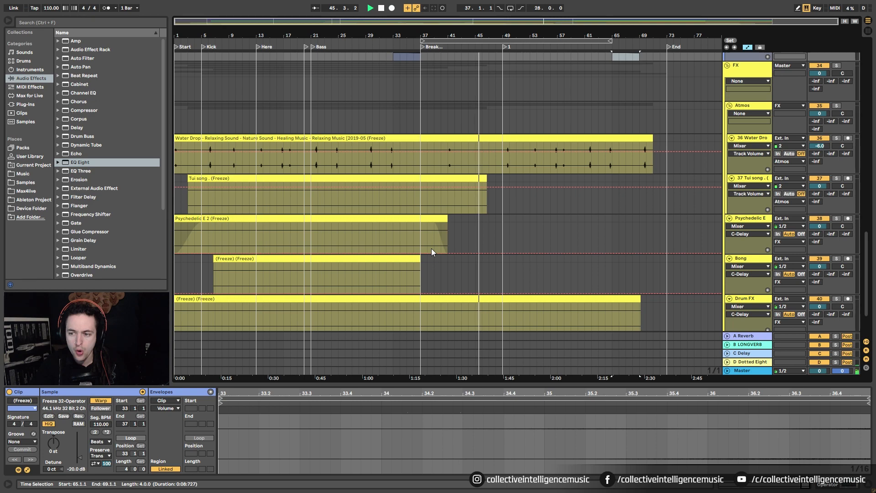
{"action": "scroll", "coordinate": [434, 225], "scroll_direction": "up", "scroll_amount": 3}
{"action": "scroll", "coordinate": [436, 234], "scroll_direction": "up", "scroll_amount": 15}
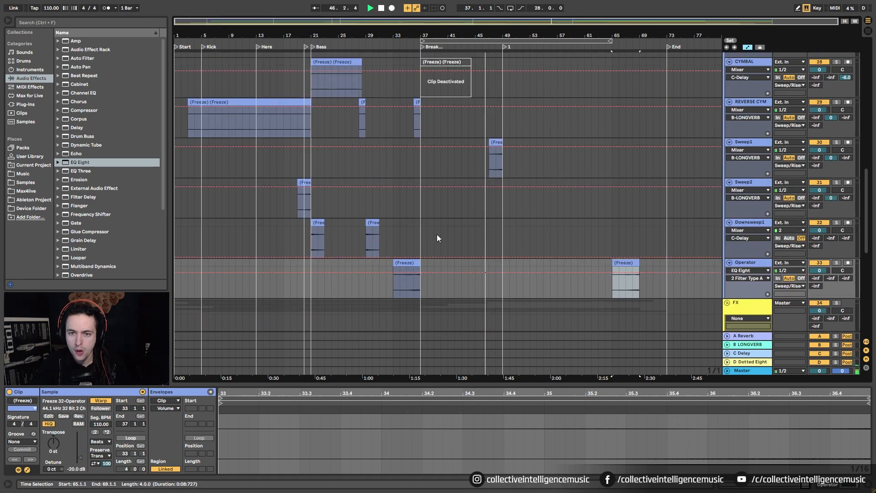
{"action": "scroll", "coordinate": [436, 233], "scroll_direction": "up", "scroll_amount": 5}
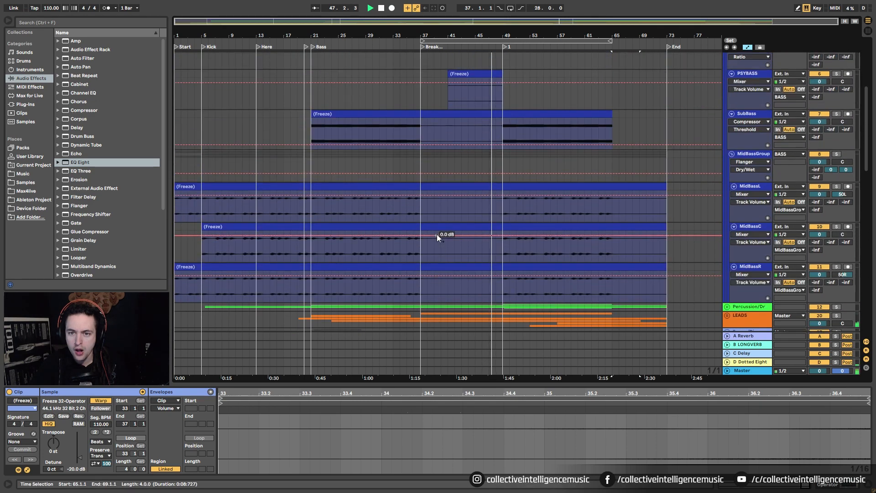
Step: Set the gain of the Tui song clip to about -20 dB while playing the arrangement from bar 2
{"action": "scroll", "coordinate": [437, 234], "scroll_direction": "down", "scroll_amount": 8}
{"action": "scroll", "coordinate": [437, 234], "scroll_direction": "down", "scroll_amount": 3}
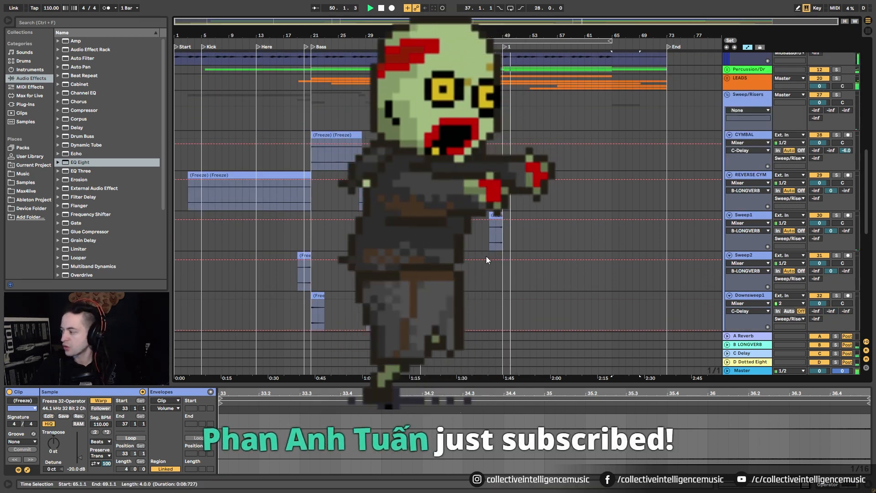
{"action": "scroll", "coordinate": [486, 258], "scroll_direction": "down", "scroll_amount": 3}
{"action": "scroll", "coordinate": [486, 260], "scroll_direction": "down", "scroll_amount": 10}
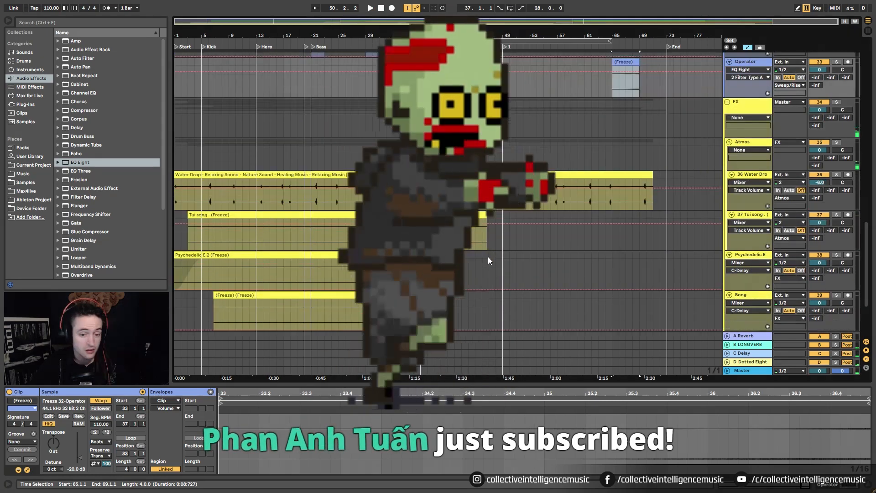
{"action": "left_click", "coordinate": [283, 215]}
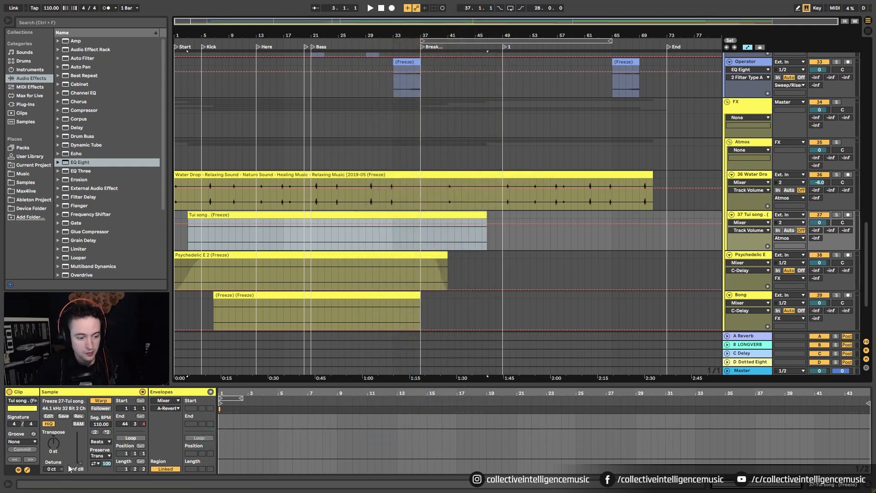
{"action": "left_click_drag", "start_coordinate": [76, 465], "coordinate": [76, 458]}
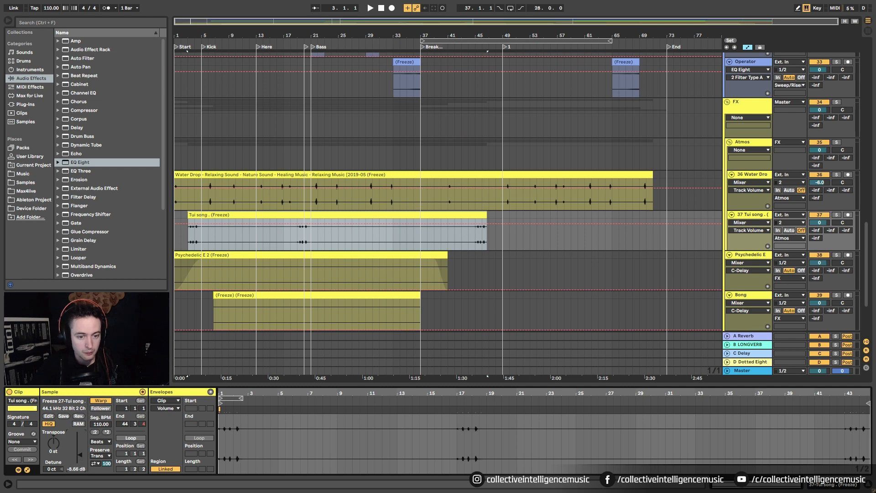
{"action": "left_click_drag", "start_coordinate": [199, 30], "coordinate": [267, 79]}
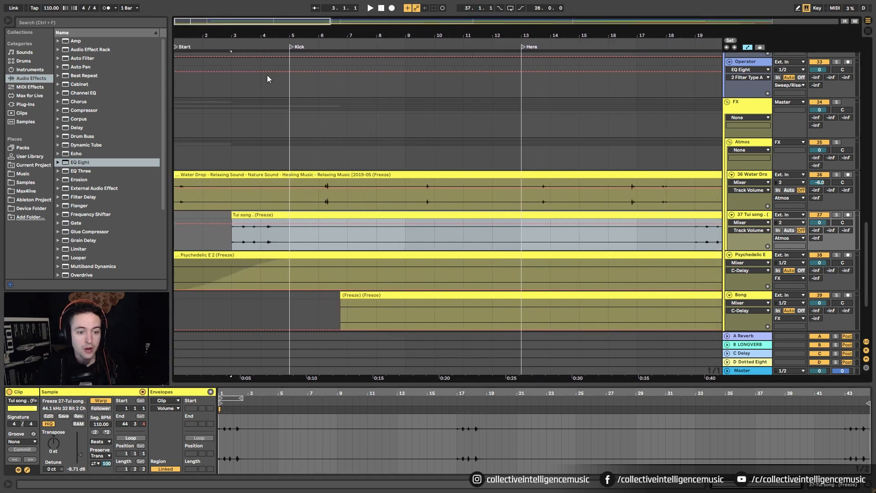
{"action": "left_click", "coordinate": [203, 214]}
{"action": "key", "text": "space"}
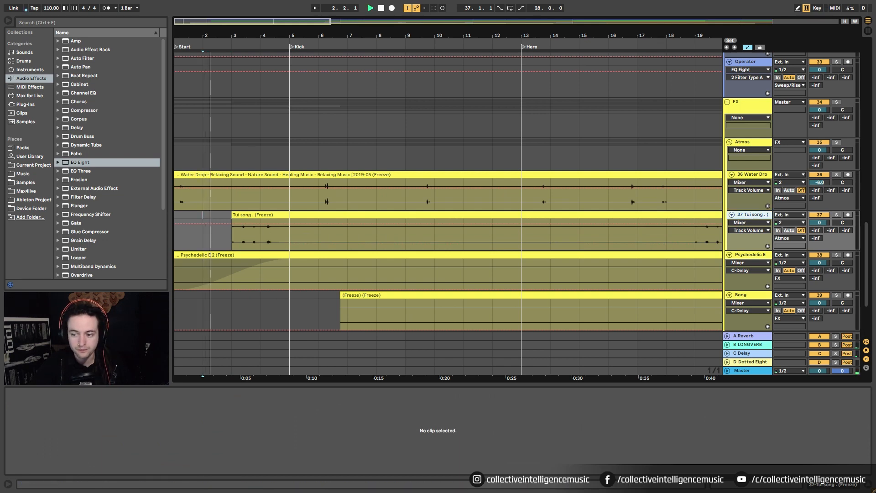
{"action": "left_click", "coordinate": [244, 215]}
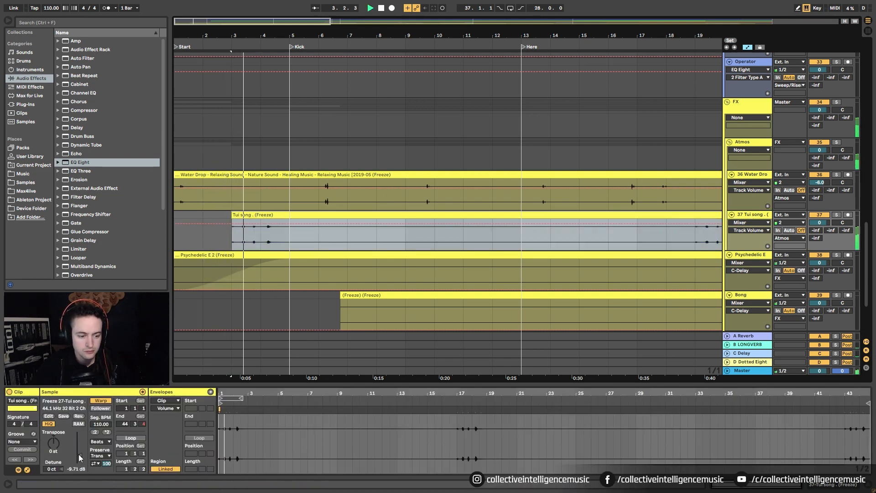
{"action": "left_click_drag", "start_coordinate": [79, 455], "coordinate": [80, 457]}
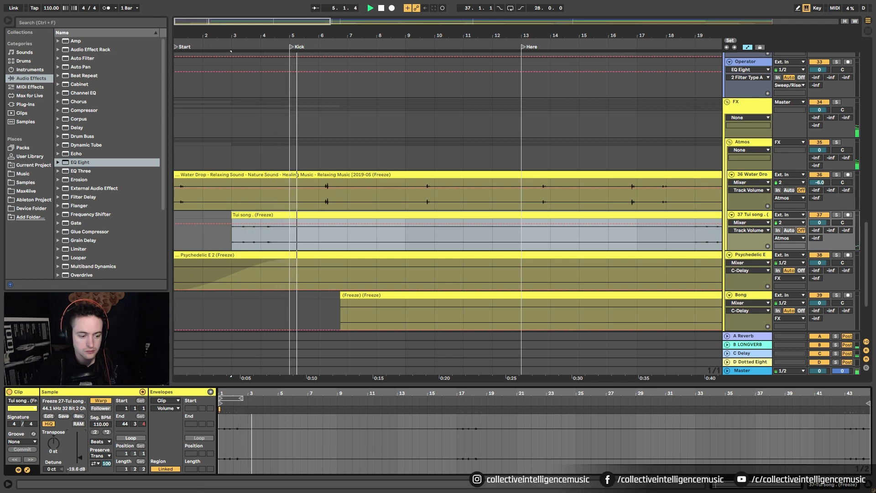
Step: Replay the Tui song clip in the mix from bar 2 and check its second phrase around bar 18
{"action": "left_click", "coordinate": [191, 235]}
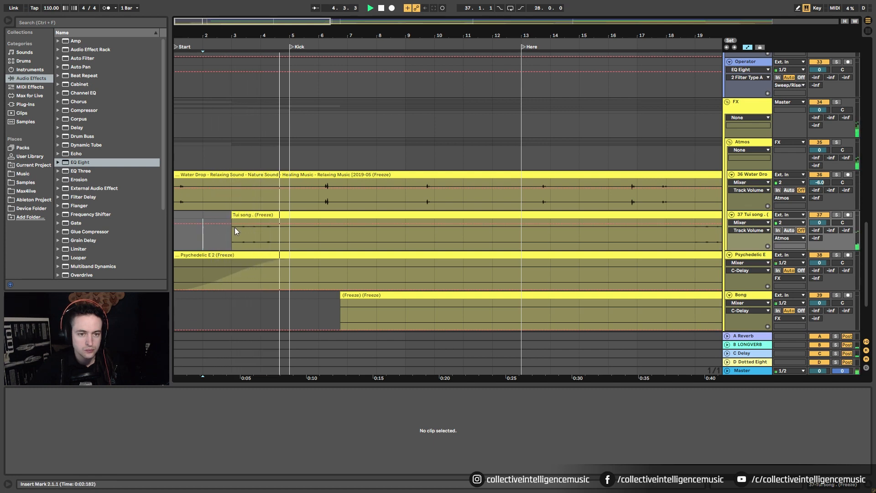
{"action": "scroll", "coordinate": [531, 208], "scroll_direction": "down", "scroll_amount": 3}
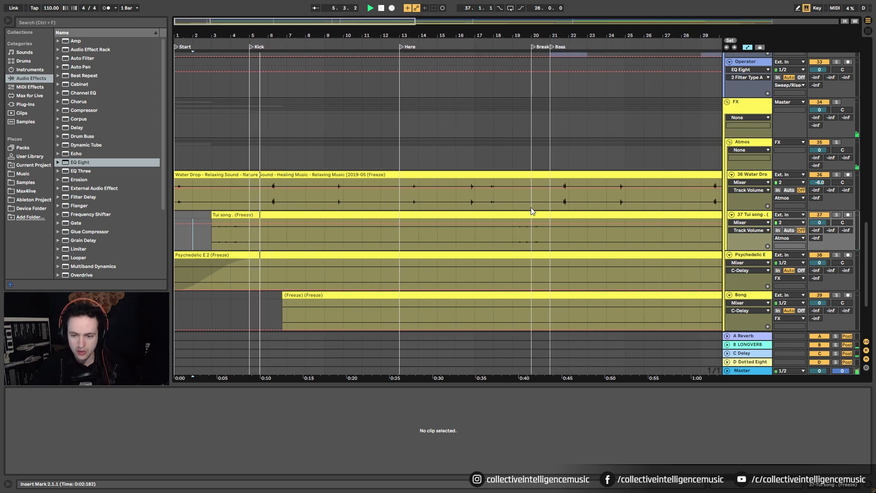
{"action": "left_click", "coordinate": [496, 235]}
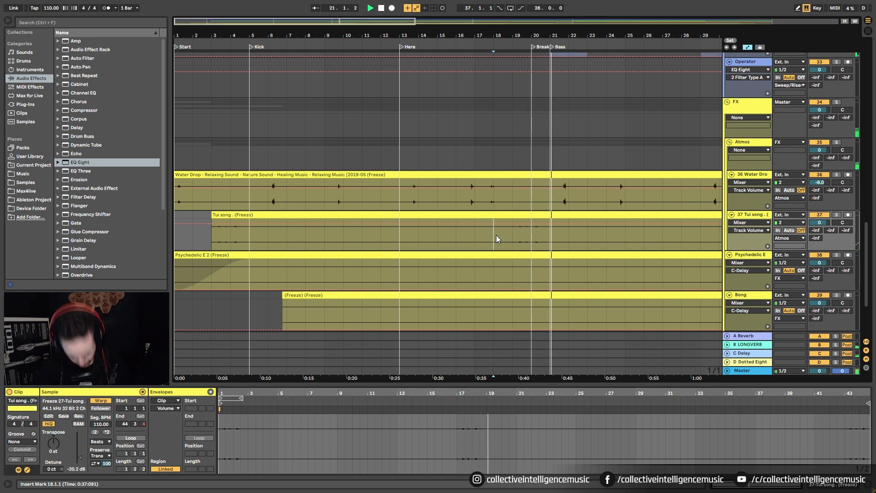
{"action": "left_click_drag", "start_coordinate": [614, 35], "coordinate": [614, 18]}
Step: Set the gain of the Psychedelic E 2 clip to about -5.8 dB during playback
{"action": "left_click", "coordinate": [750, 256]}
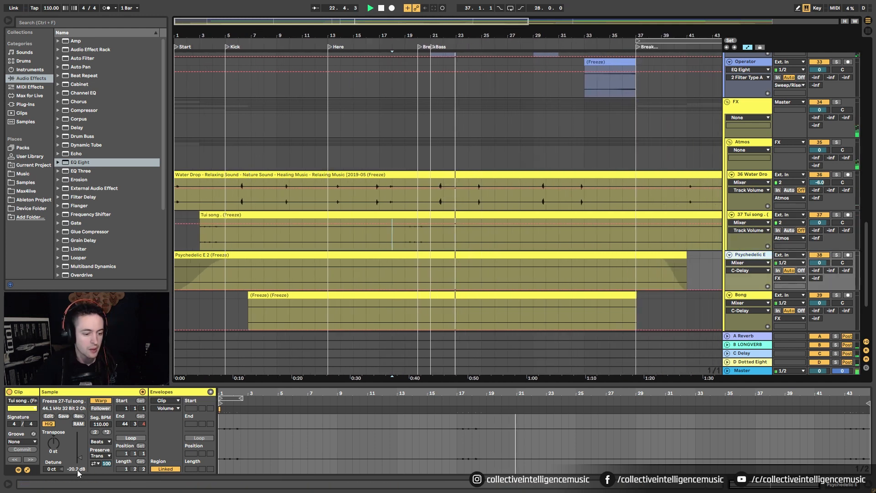
{"action": "mouse_move", "coordinate": [80, 457]}
{"action": "left_mouse_down"}
{"action": "mouse_move", "coordinate": [80, 445]}
{"action": "mouse_move", "coordinate": [79, 455]}
{"action": "left_mouse_up"}
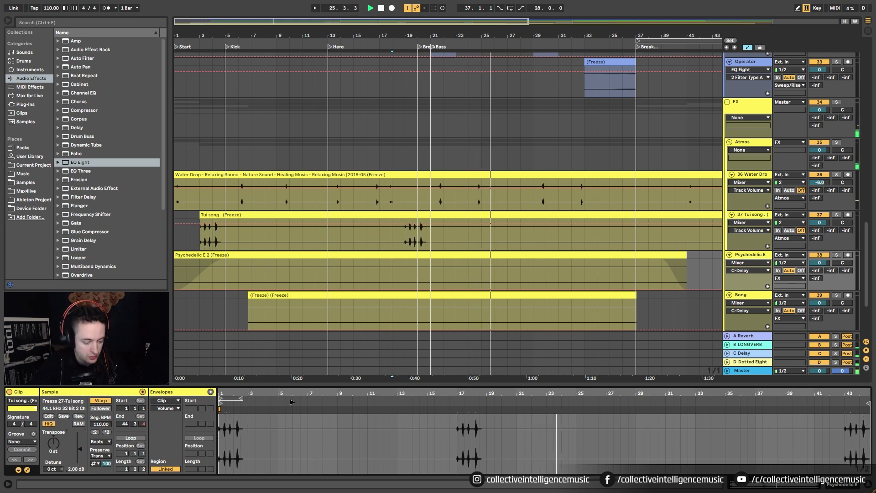
{"action": "left_click", "coordinate": [461, 255]}
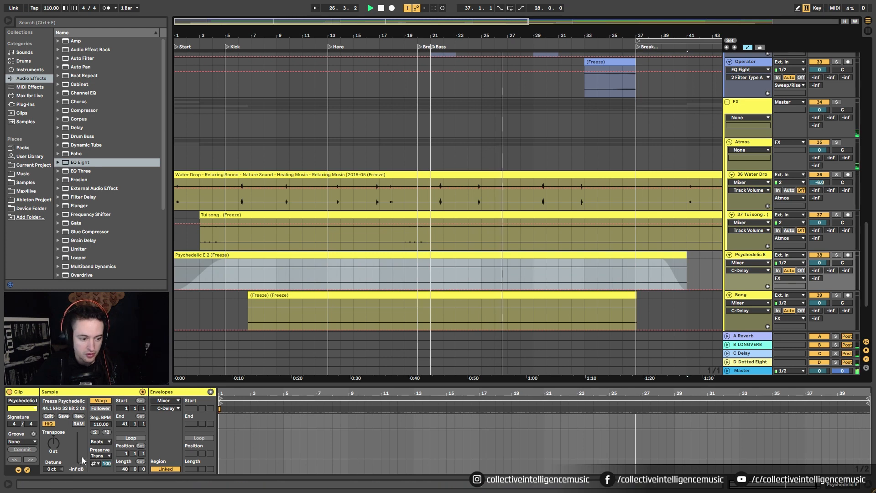
{"action": "left_click_drag", "start_coordinate": [80, 456], "coordinate": [79, 454]}
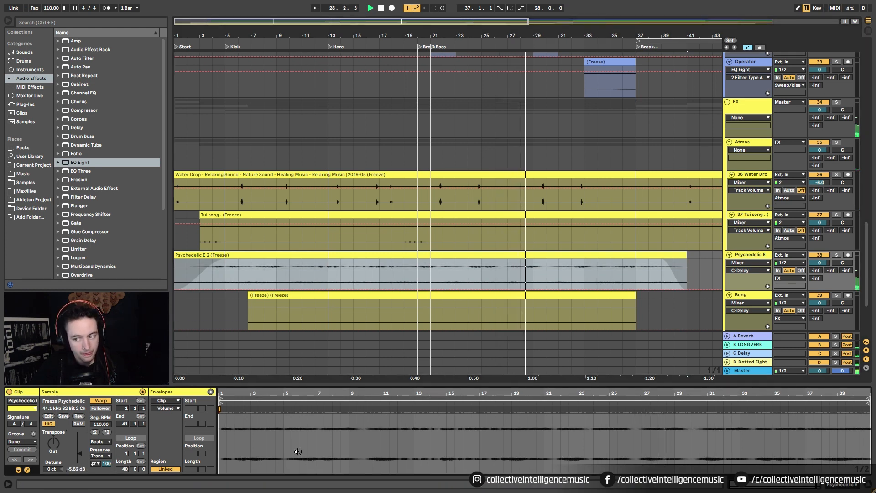
Step: Solo the Psychedelic E track and try a C-Delay send of -10 dB on it
{"action": "left_click", "coordinate": [836, 254]}
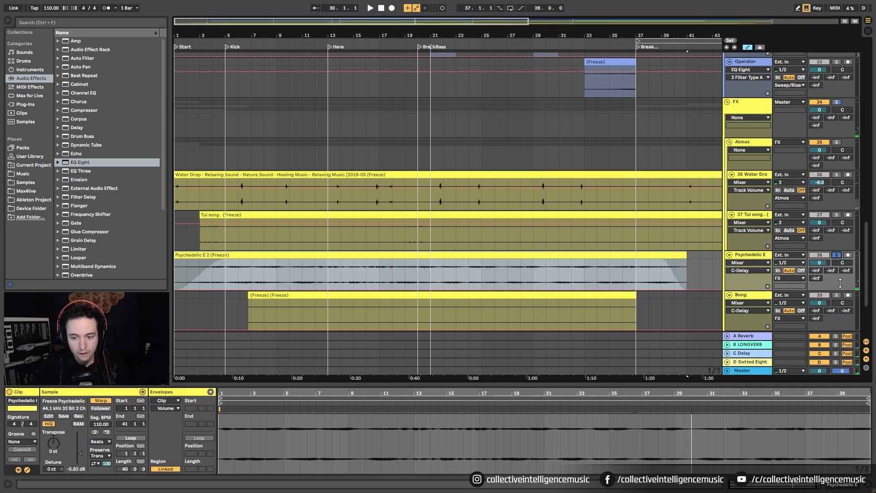
{"action": "left_click_drag", "start_coordinate": [845, 271], "coordinate": [846, 232]}
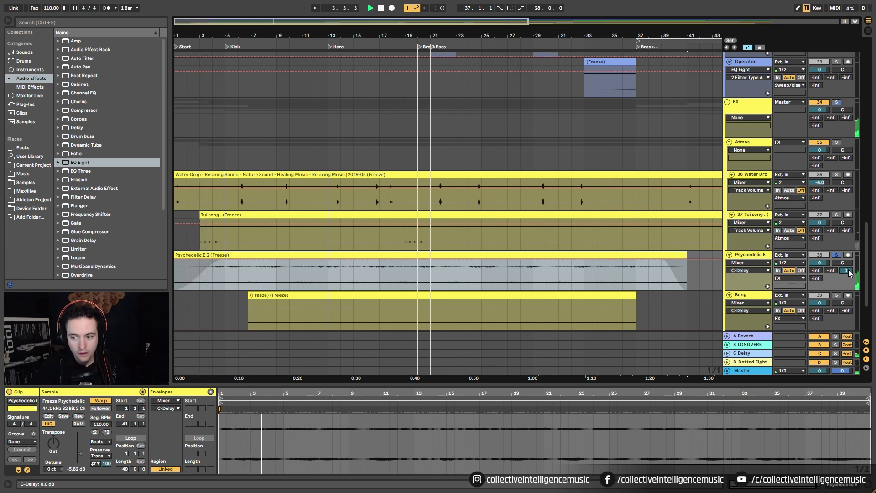
{"action": "type", "text": "-10"}
{"action": "key", "text": "Return"}
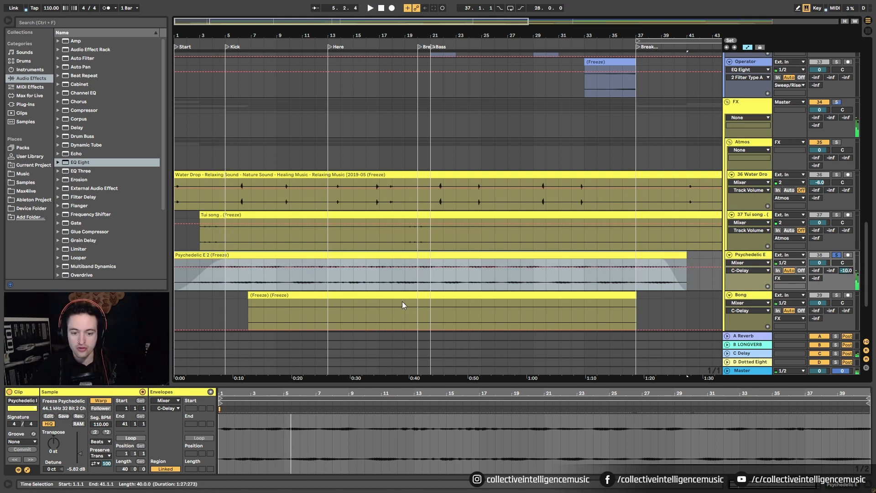
Step: Add an EQ Eight to the Psychedelic E track and play its clip from the start
{"action": "scroll", "coordinate": [433, 283], "scroll_direction": "down", "scroll_amount": 2}
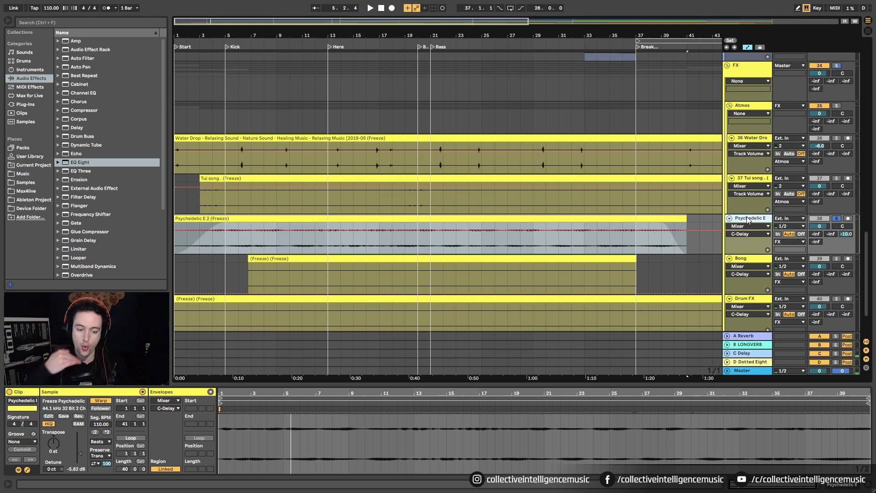
{"action": "left_click", "coordinate": [84, 165]}
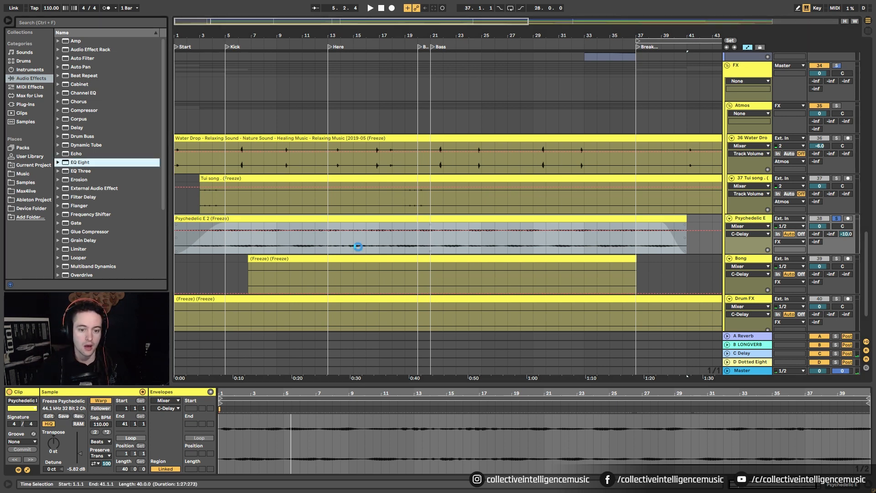
{"action": "left_click_drag", "start_coordinate": [358, 246], "coordinate": [359, 247]}
{"action": "key", "text": "space"}
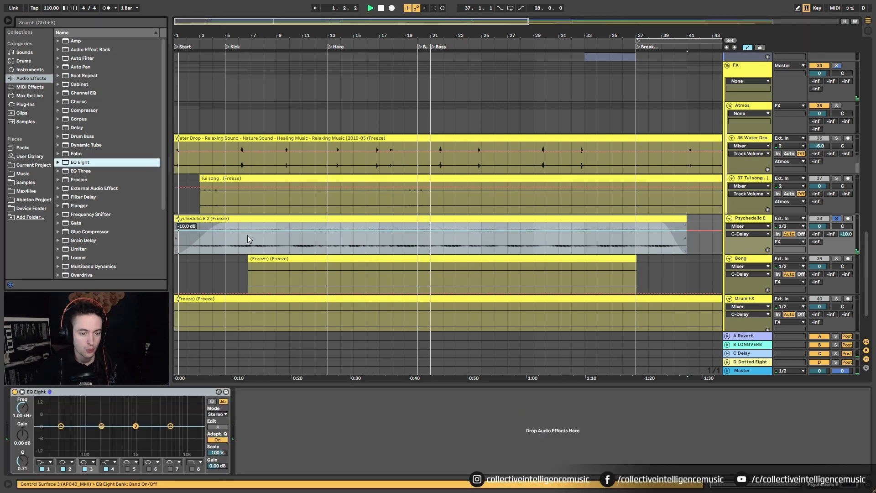
{"action": "double_click", "coordinate": [225, 246]}
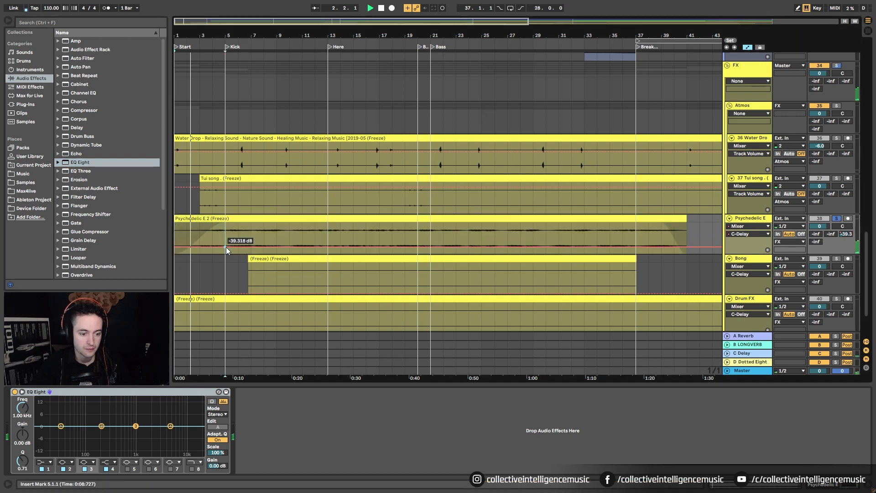
{"action": "left_click", "coordinate": [266, 219]}
{"action": "left_click", "coordinate": [225, 247]}
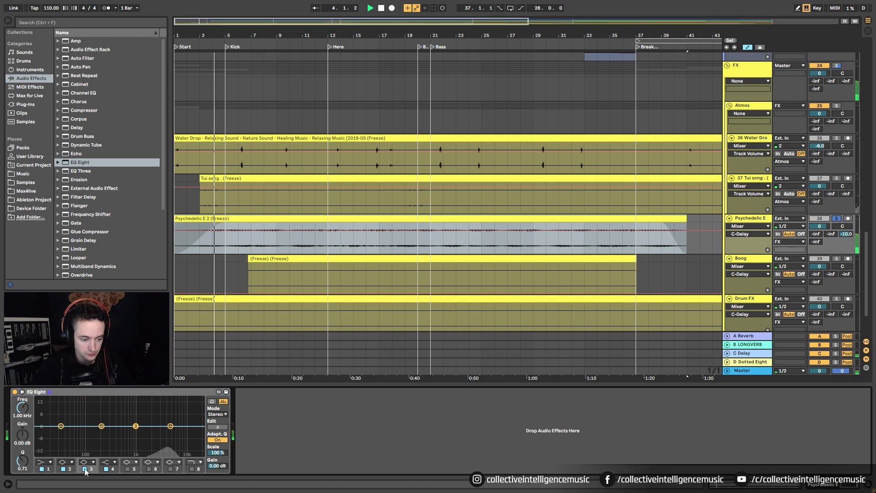
Step: Make EQ Eight band 2 on the Psychedelic E track a low cut at about 563 Hz
{"action": "left_click", "coordinate": [69, 461]}
{"action": "left_click", "coordinate": [66, 414]}
{"action": "left_click_drag", "start_coordinate": [100, 431], "coordinate": [123, 433]}
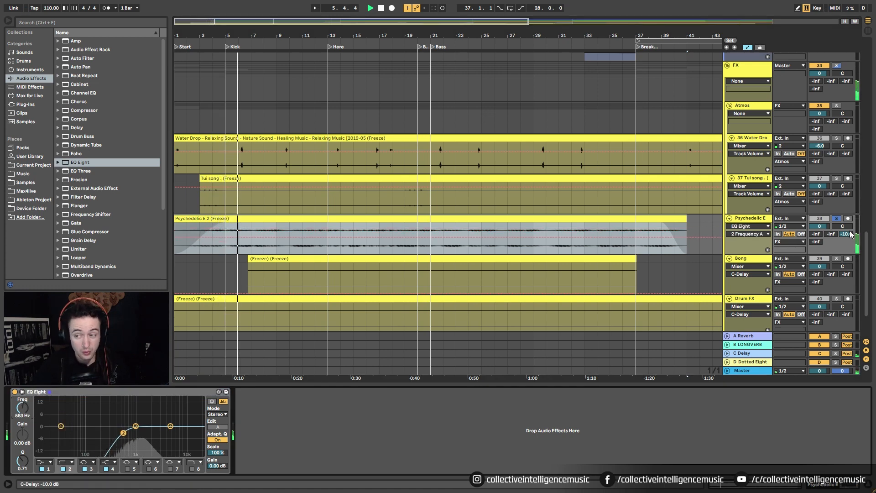
Step: In the full mix, reset the Psychedelic E track's C-Delay send to -inf and set its clip gain to about -13.6 dB
{"action": "left_click", "coordinate": [836, 218]}
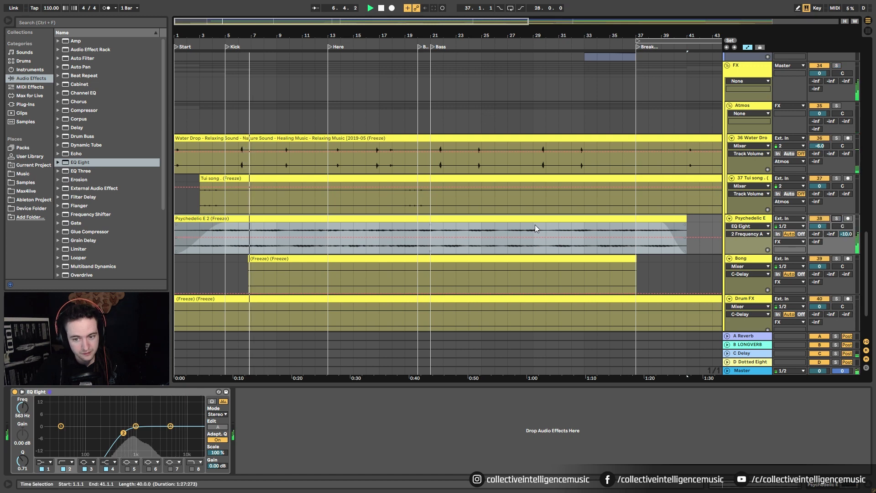
{"action": "key", "text": "shift+Tab"}
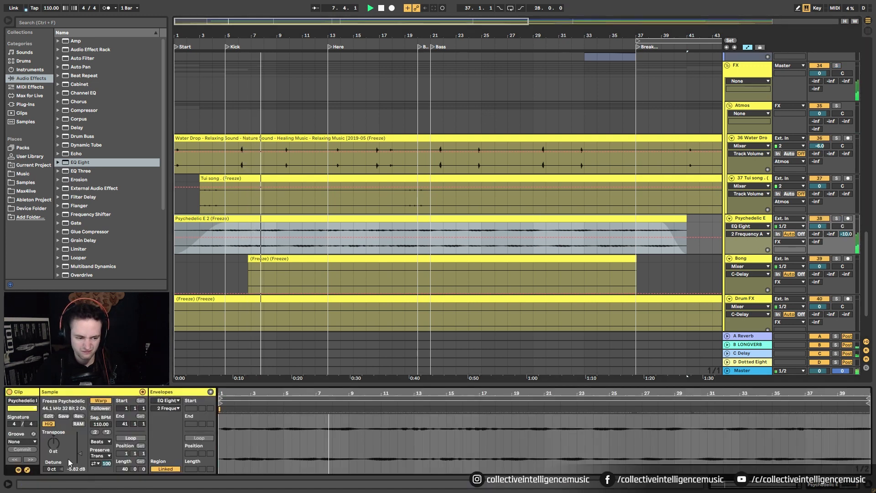
{"action": "left_click_drag", "start_coordinate": [80, 453], "coordinate": [80, 455]}
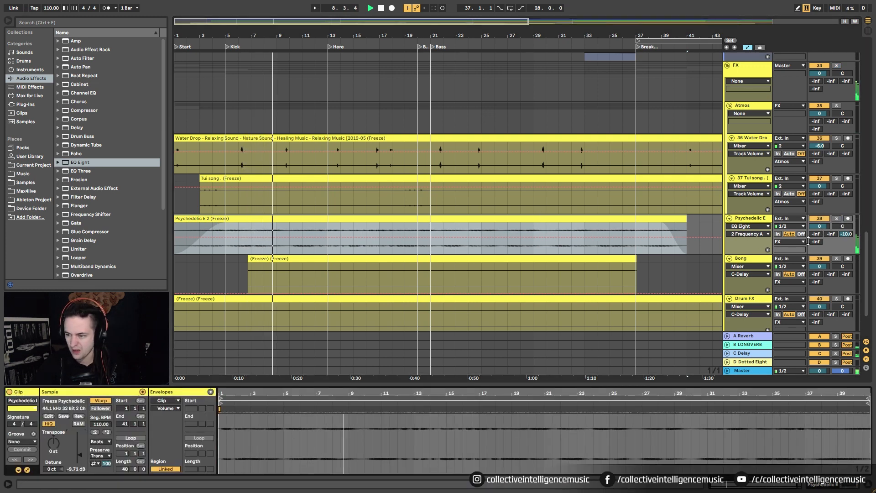
{"action": "double_click", "coordinate": [845, 234]}
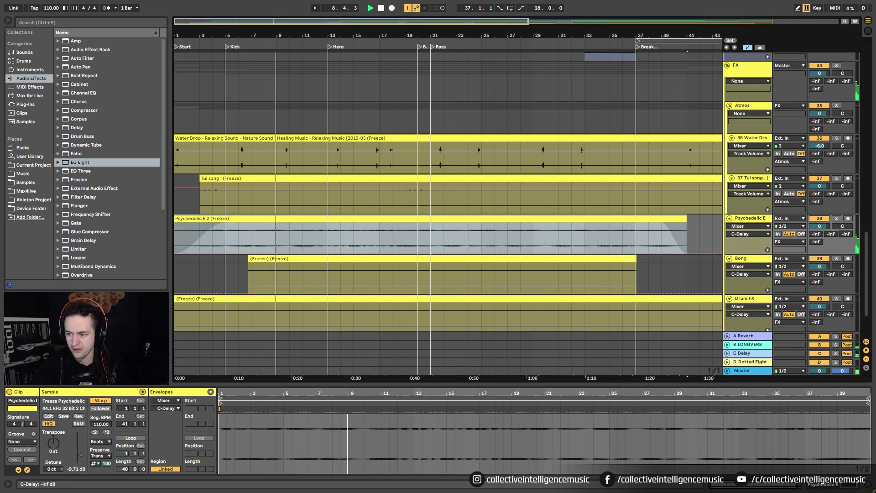
{"action": "double_click", "coordinate": [80, 455]}
{"action": "left_click_drag", "start_coordinate": [80, 450], "coordinate": [80, 455]}
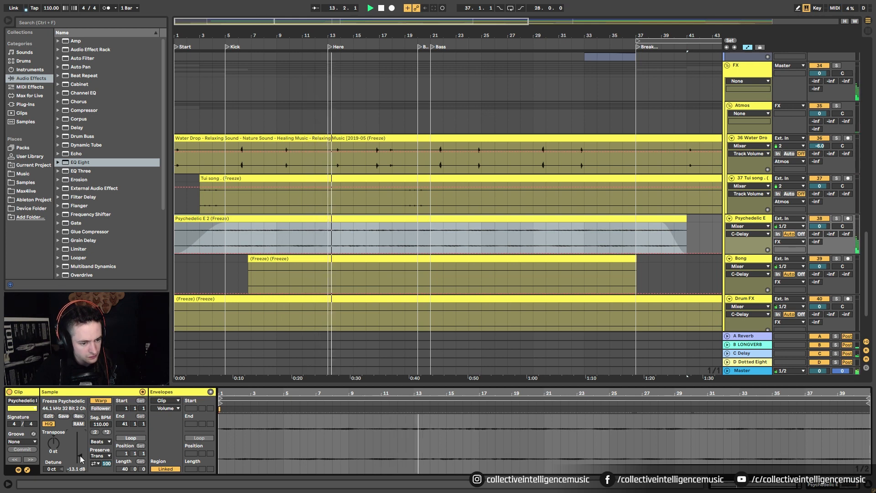
{"action": "left_click_drag", "start_coordinate": [80, 456], "coordinate": [80, 457]}
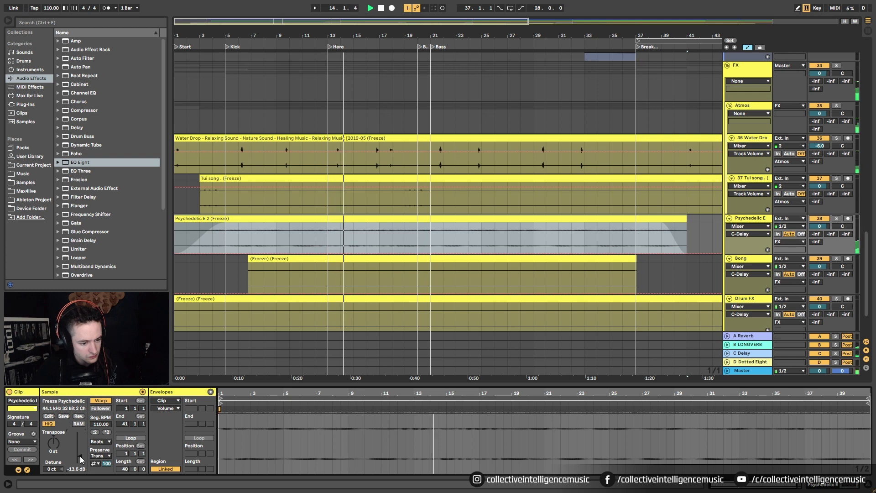
Step: Solo Psychedelic E, set its clip's Beats warp to preserve 1/16 without back-and-forth looping and with transient envelope 15, and return to the full mix
{"action": "left_click", "coordinate": [836, 219]}
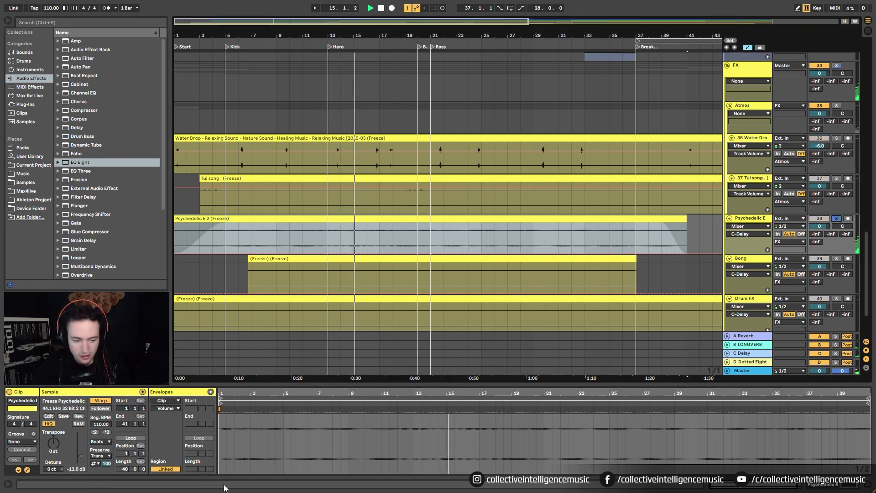
{"action": "left_click", "coordinate": [101, 456]}
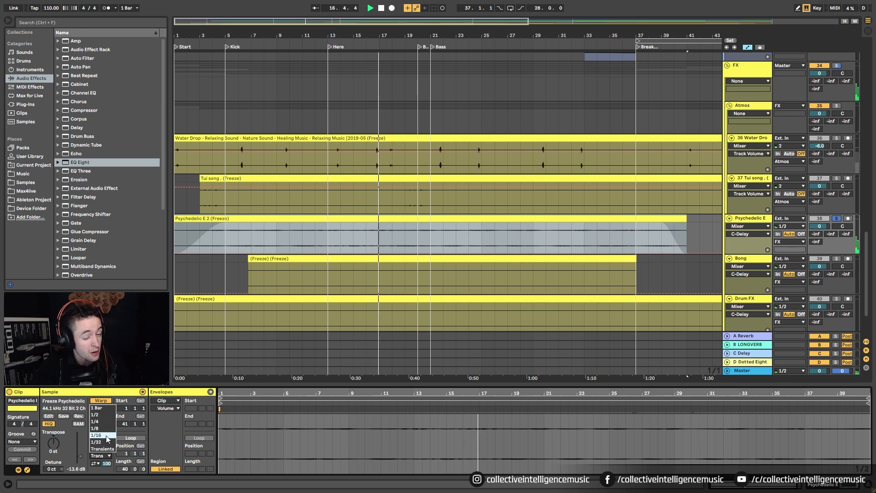
{"action": "left_click", "coordinate": [106, 436]}
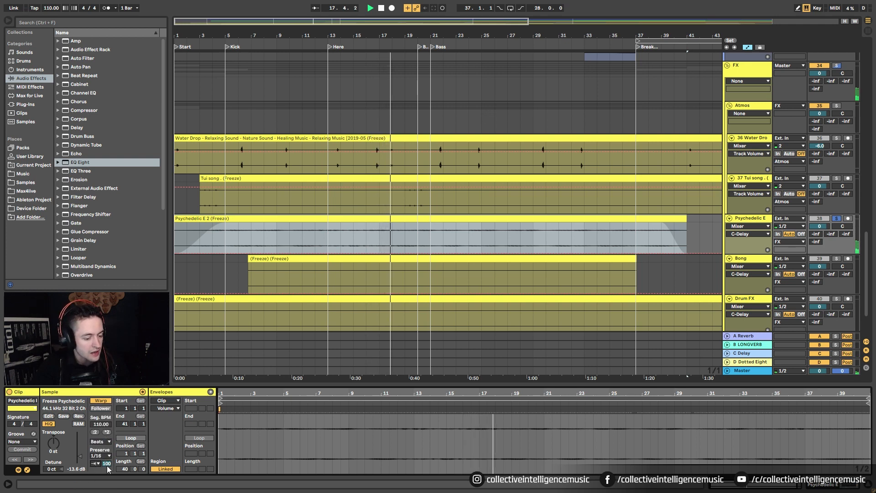
{"action": "mouse_move", "coordinate": [106, 463]}
{"action": "left_mouse_down"}
{"action": "mouse_move", "coordinate": [107, 491]}
{"action": "mouse_move", "coordinate": [108, 465]}
{"action": "left_mouse_up"}
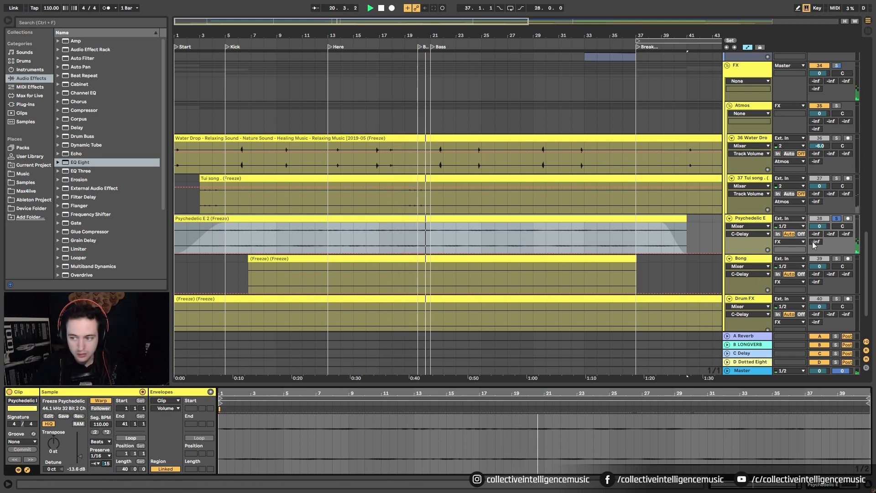
{"action": "left_click", "coordinate": [836, 218]}
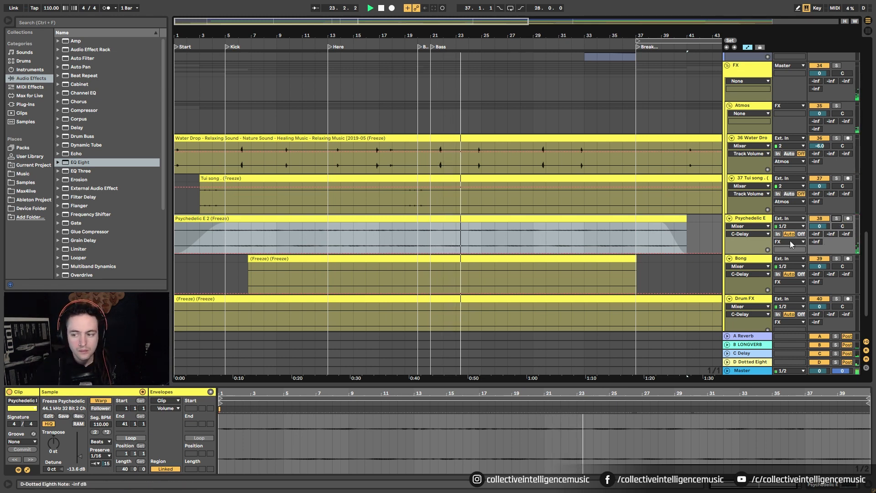
Step: Raise the Psychedelic E clip's gain to about 3.9 dB and set its Beats warp to preserve 1/32
{"action": "mouse_move", "coordinate": [79, 456]}
{"action": "left_mouse_down"}
{"action": "mouse_move", "coordinate": [80, 446]}
{"action": "mouse_move", "coordinate": [75, 470]}
{"action": "left_mouse_up"}
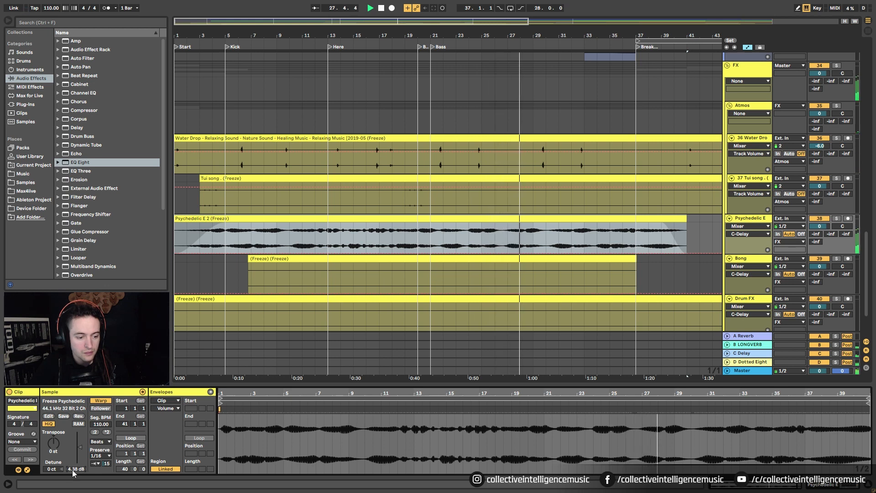
{"action": "left_click_drag", "start_coordinate": [78, 469], "coordinate": [78, 470]}
{"action": "left_click", "coordinate": [100, 456]}
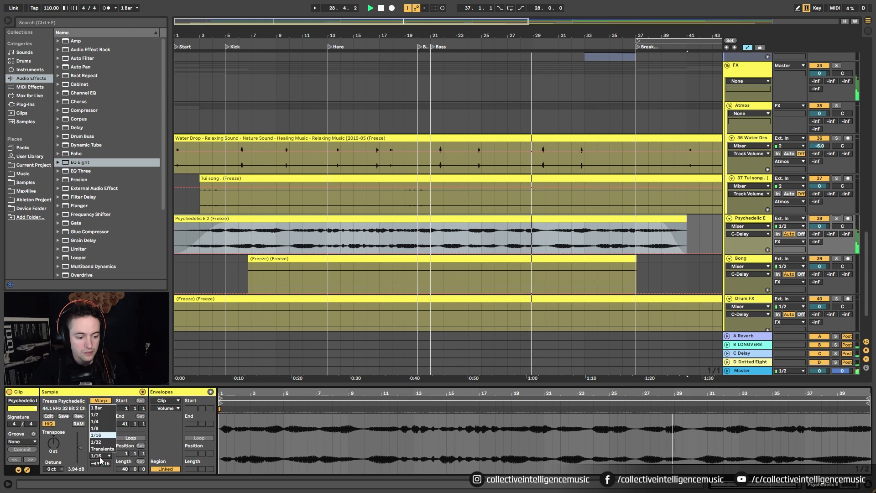
{"action": "left_click", "coordinate": [100, 448]}
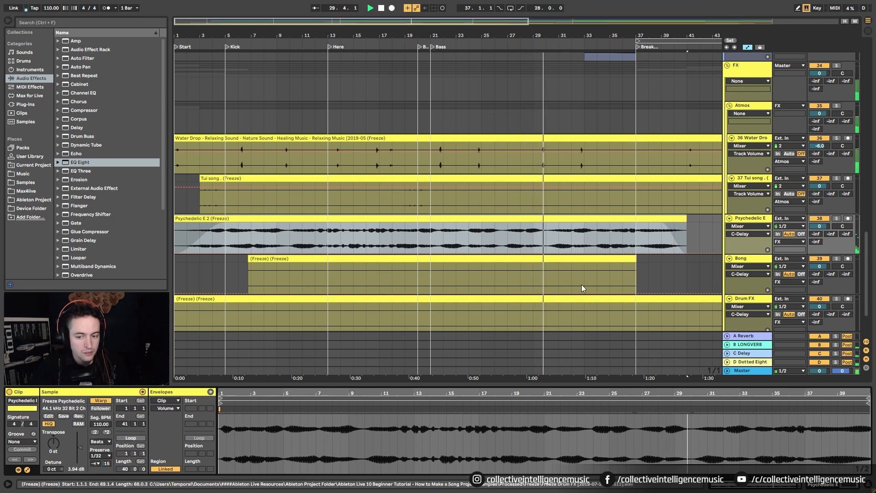
Step: Solo Psychedelic E to set its transient envelope to 31, then in the full mix lower its clip gain to about -8.4 dB
{"action": "left_click", "coordinate": [837, 219]}
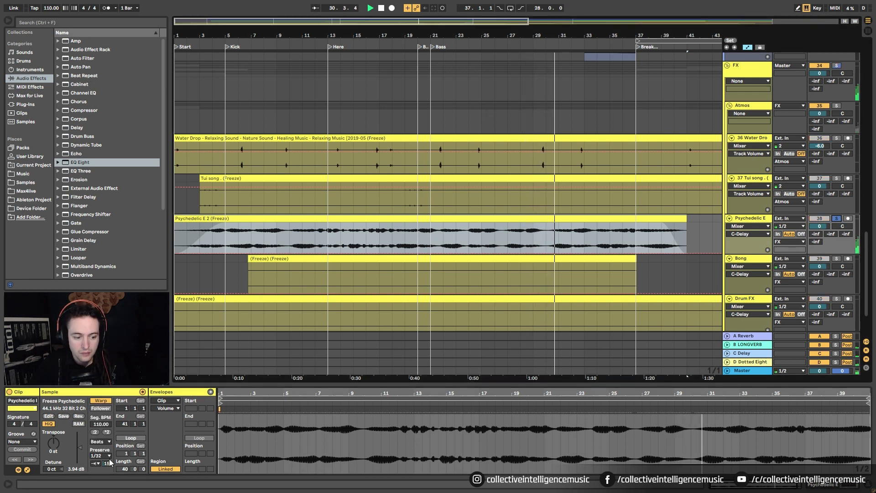
{"action": "left_click_drag", "start_coordinate": [108, 464], "coordinate": [77, 487]}
{"action": "left_click", "coordinate": [836, 218]}
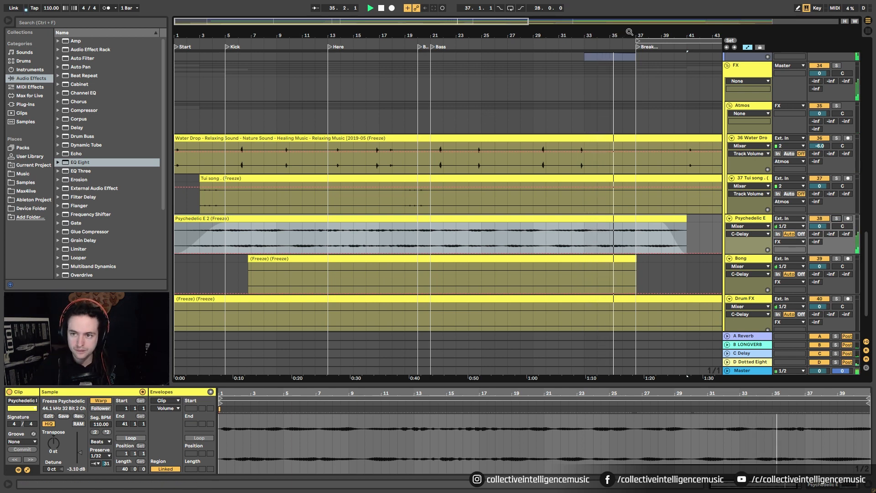
{"action": "left_click_drag", "start_coordinate": [627, 33], "coordinate": [455, 21]}
{"action": "left_click_drag", "start_coordinate": [73, 470], "coordinate": [73, 481]}
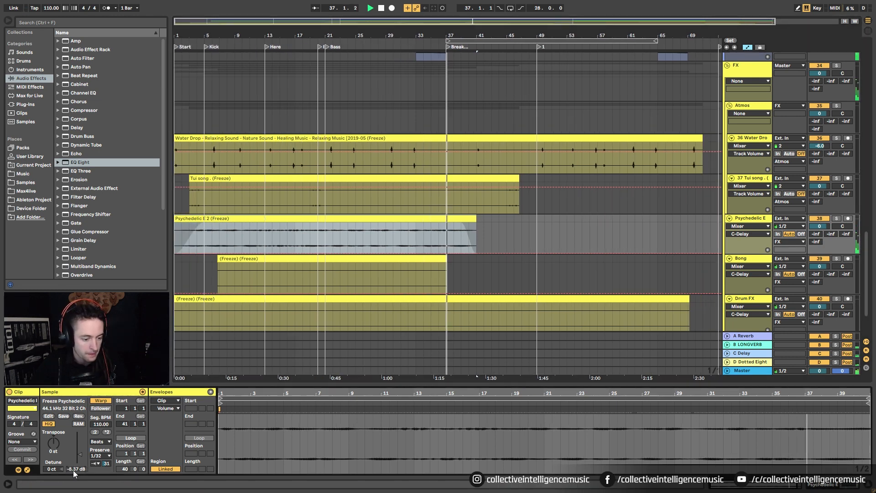
Step: Solo the Bong track, play its clip, and bring the clip gain up to about -22.8 dB
{"action": "left_click", "coordinate": [424, 259]}
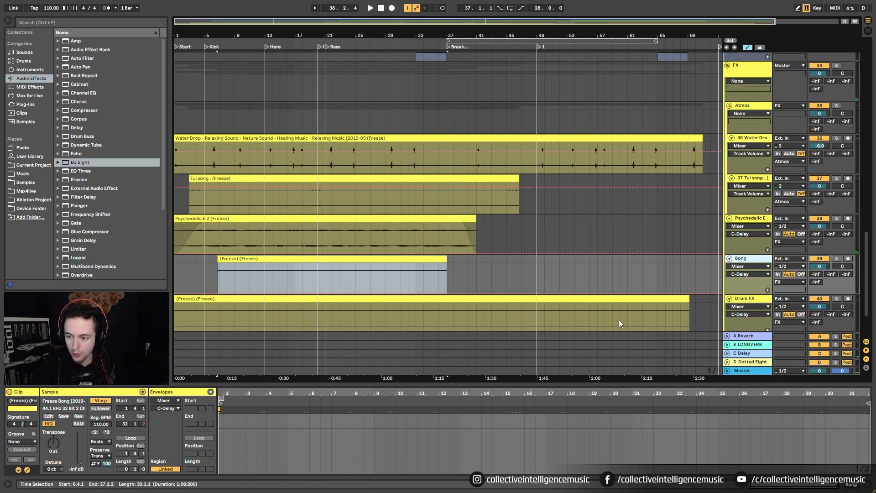
{"action": "left_click_drag", "start_coordinate": [79, 463], "coordinate": [79, 458]}
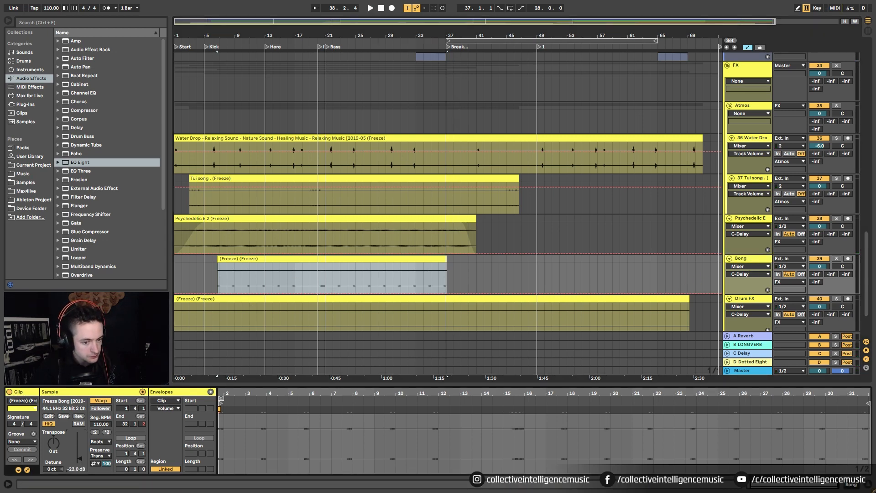
{"action": "left_click", "coordinate": [836, 259]}
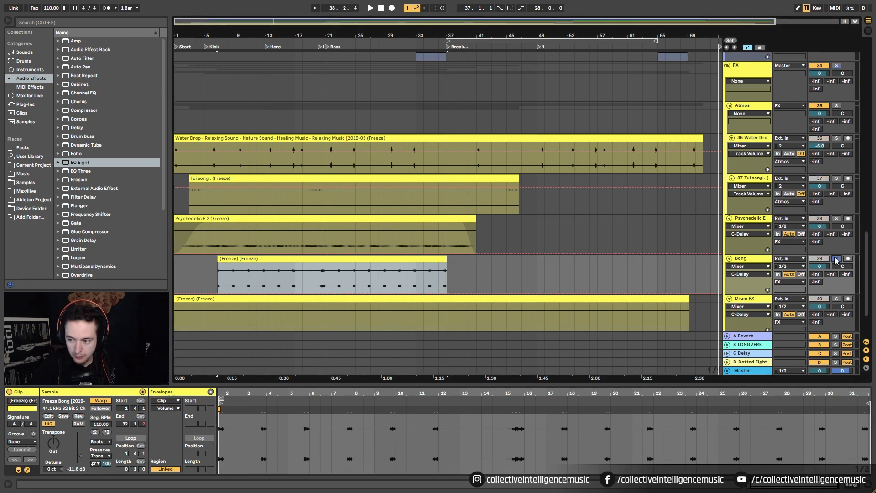
{"action": "key", "text": "space"}
{"action": "left_click_drag", "start_coordinate": [77, 459], "coordinate": [76, 463]}
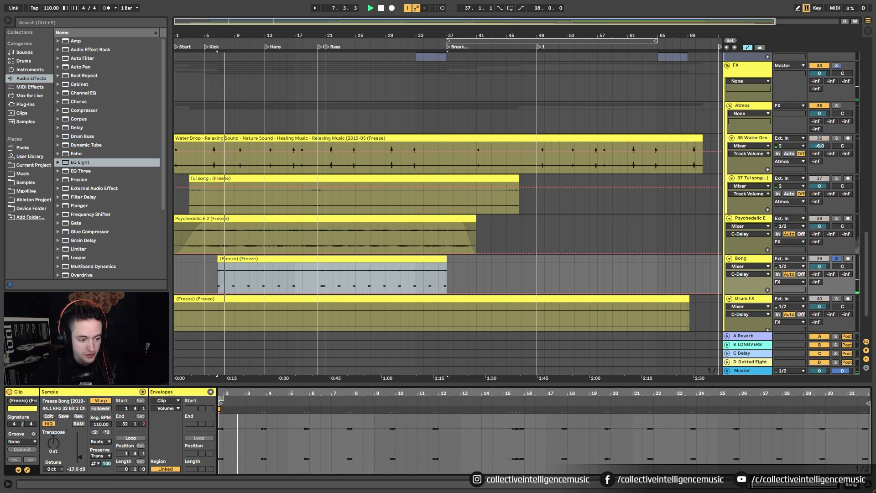
Step: Play the Bong clip from its start in the full mix and set its clip gain to about -16.8 dB
{"action": "left_click", "coordinate": [836, 258]}
{"action": "key", "text": "space"}
{"action": "key", "text": "space"}
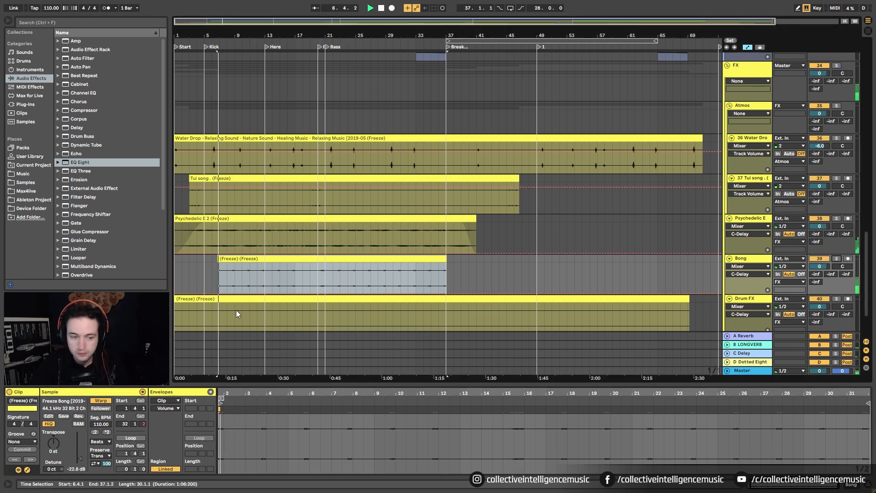
{"action": "left_click_drag", "start_coordinate": [208, 34], "coordinate": [310, 111]}
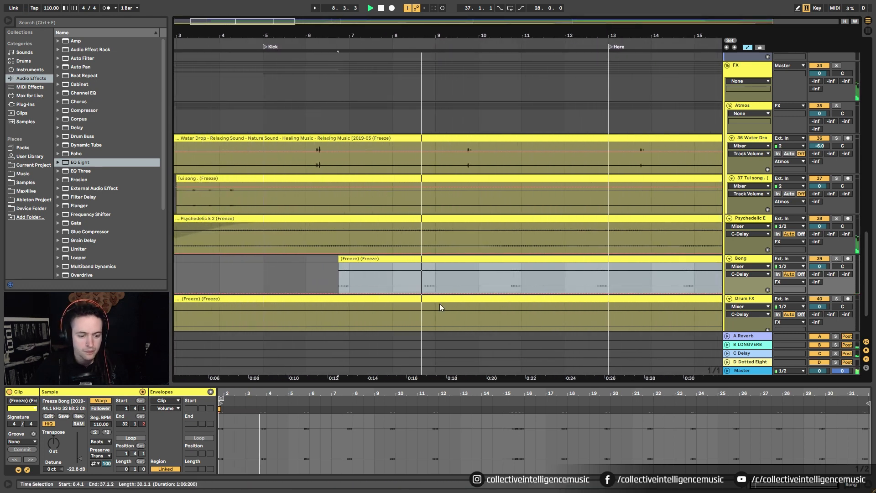
{"action": "left_click_drag", "start_coordinate": [79, 458], "coordinate": [80, 462]}
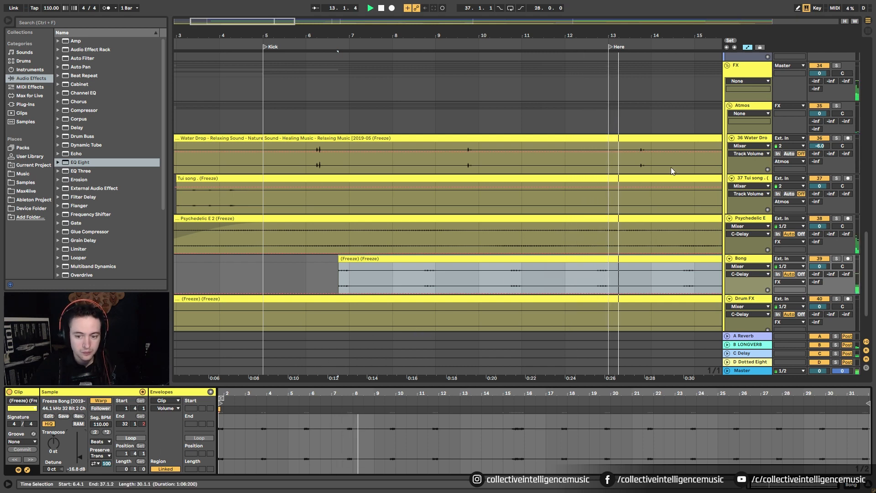
Step: Add an Auto Pan to the Bong track and set its Amount to 100%
{"action": "left_click_drag", "start_coordinate": [627, 36], "coordinate": [515, 24]}
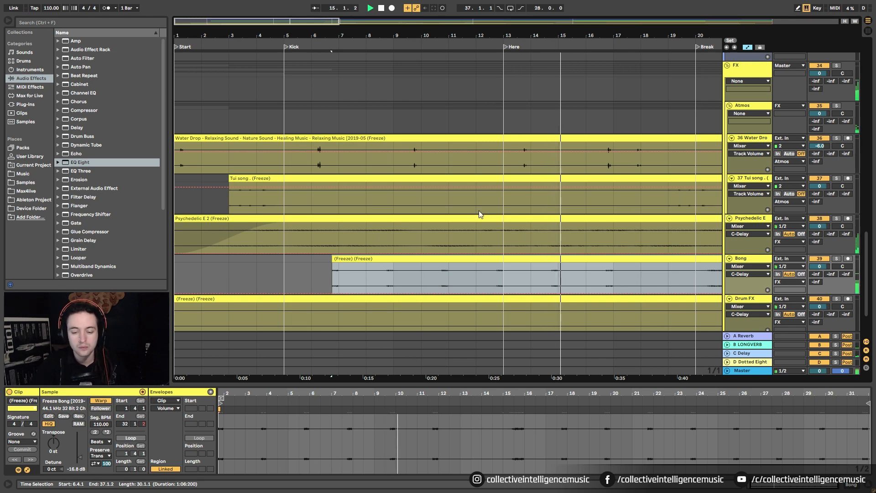
{"action": "scroll", "coordinate": [111, 229], "scroll_direction": "down", "scroll_amount": 4}
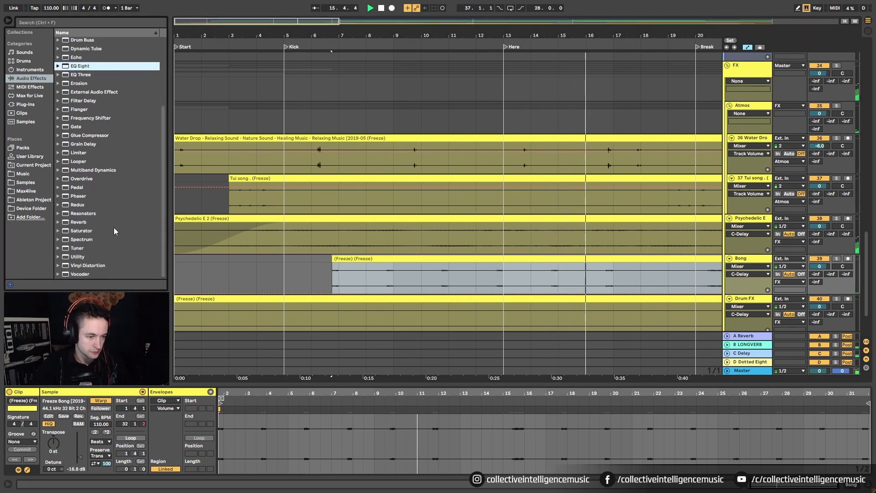
{"action": "scroll", "coordinate": [99, 190], "scroll_direction": "up", "scroll_amount": 4}
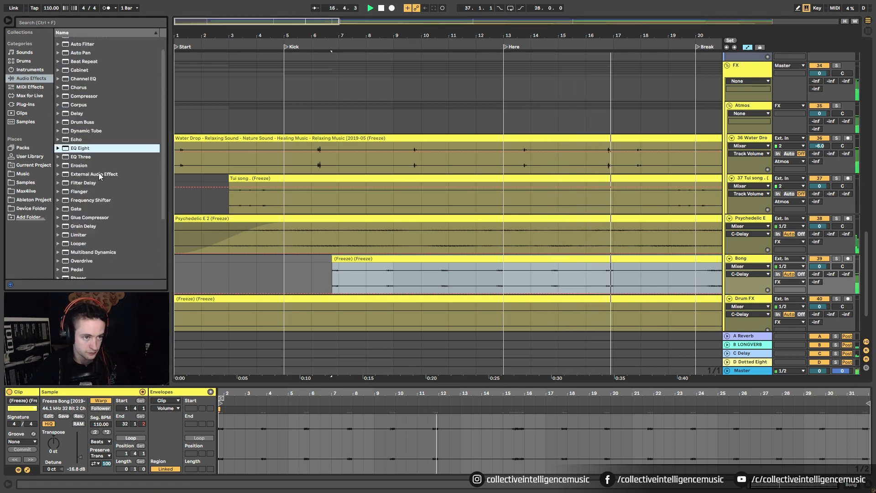
{"action": "left_click_drag", "start_coordinate": [89, 67], "coordinate": [412, 276]}
{"action": "left_click_drag", "start_coordinate": [22, 438], "coordinate": [22, 381]}
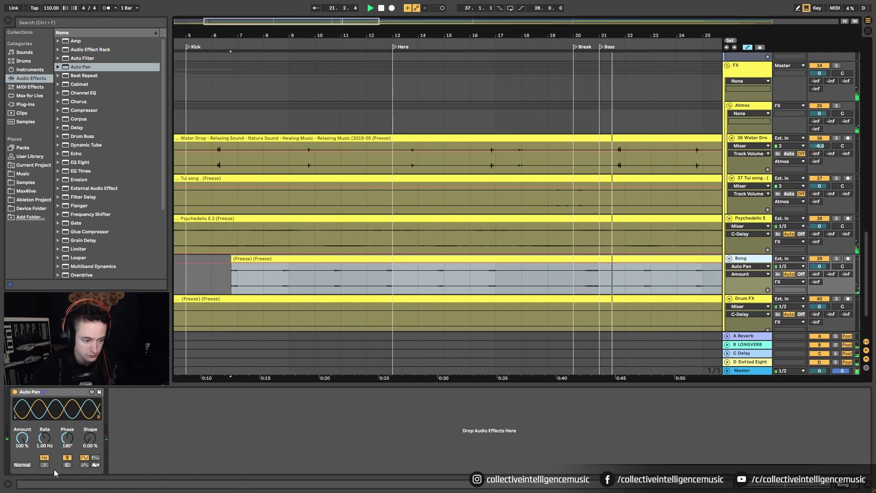
Step: Try a C-Delay send of about -20.3 dB on the Bong track, soloed from the clip's start
{"action": "left_click", "coordinate": [231, 281]}
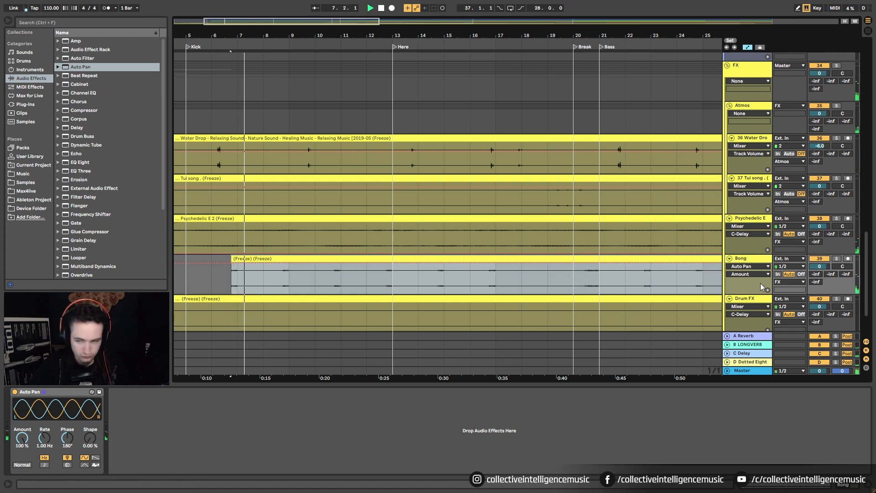
{"action": "left_click_drag", "start_coordinate": [846, 273], "coordinate": [853, 268]}
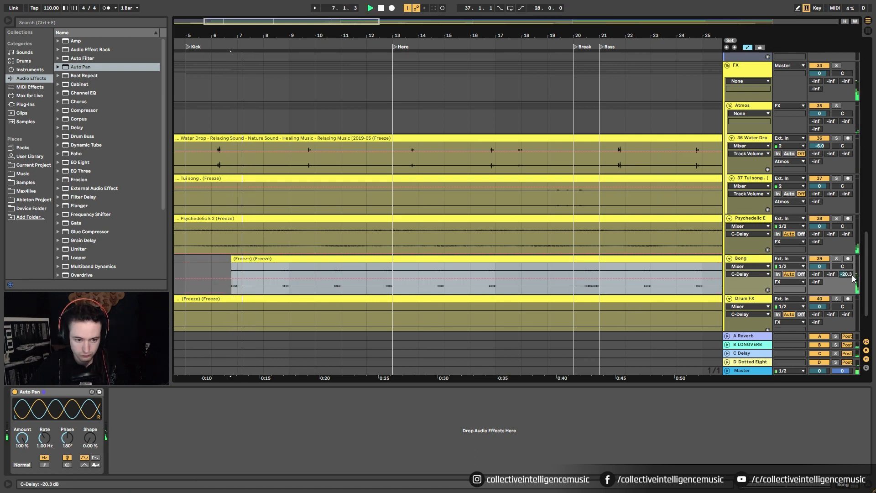
{"action": "left_click", "coordinate": [837, 259]}
{"action": "key", "text": "space"}
{"action": "key", "text": "space"}
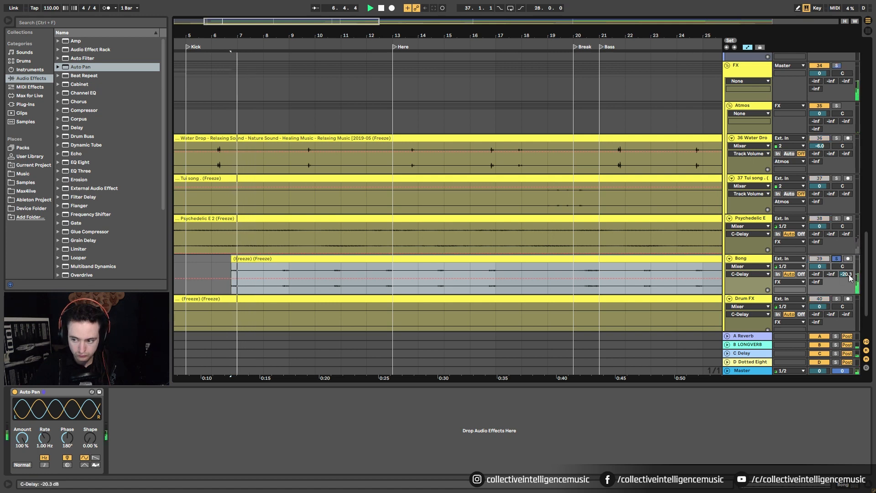
{"action": "double_click", "coordinate": [849, 275]}
Step: Set the Bong track's D-Dotted Eighth send to -10 dB and its clip gain to about -15.3 dB in the full mix
{"action": "left_click_drag", "start_coordinate": [817, 282], "coordinate": [826, 266]}
{"action": "key", "text": "space"}
{"action": "key", "text": "space"}
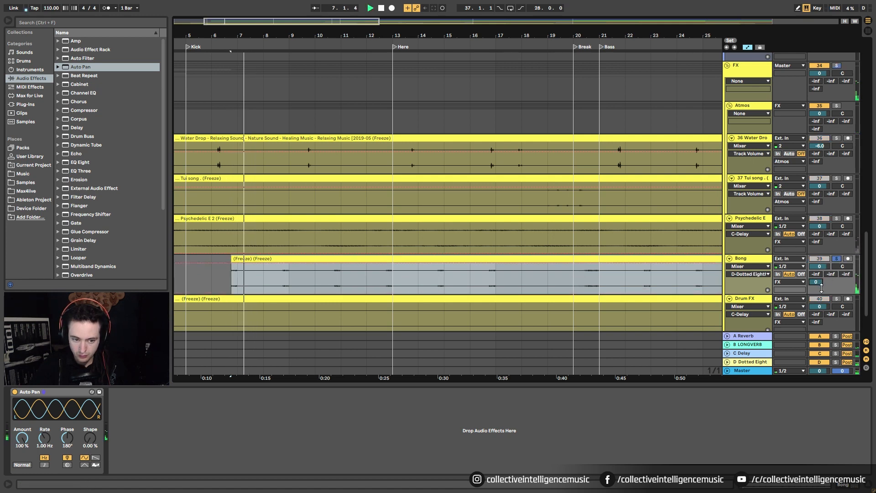
{"action": "left_click", "coordinate": [836, 259]}
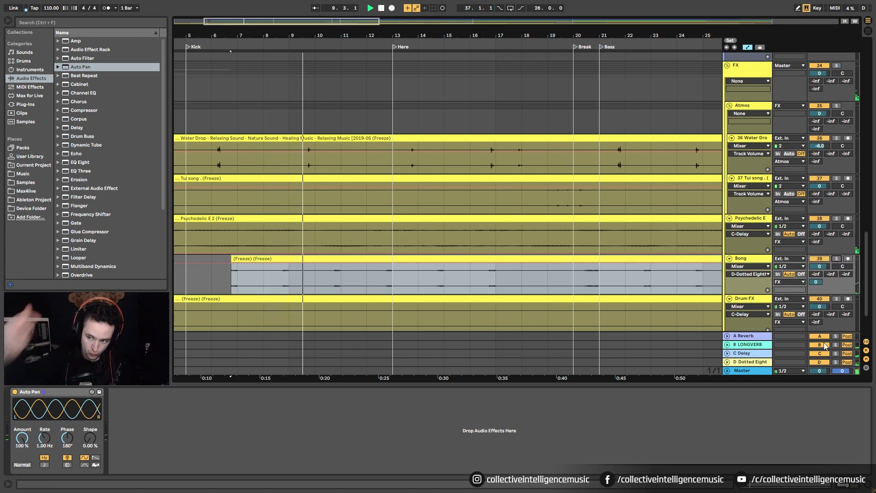
{"action": "left_click", "coordinate": [816, 283]}
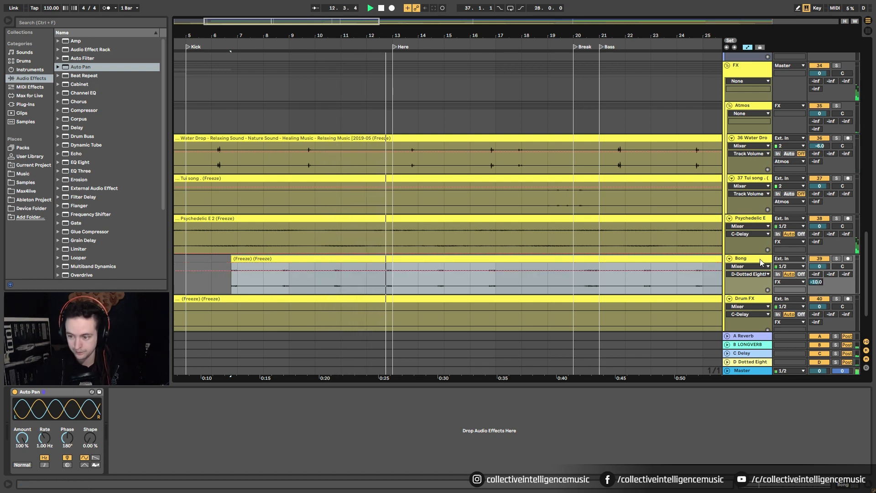
{"action": "left_click", "coordinate": [765, 487]}
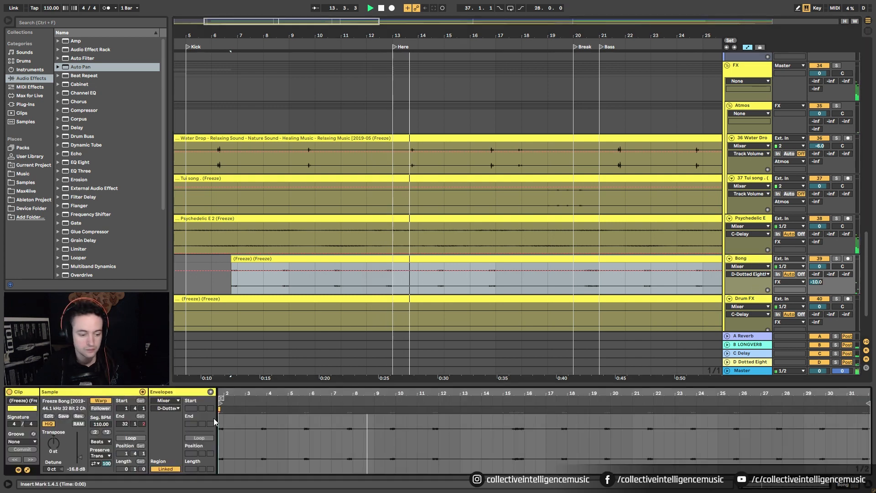
{"action": "left_click_drag", "start_coordinate": [75, 469], "coordinate": [75, 459]}
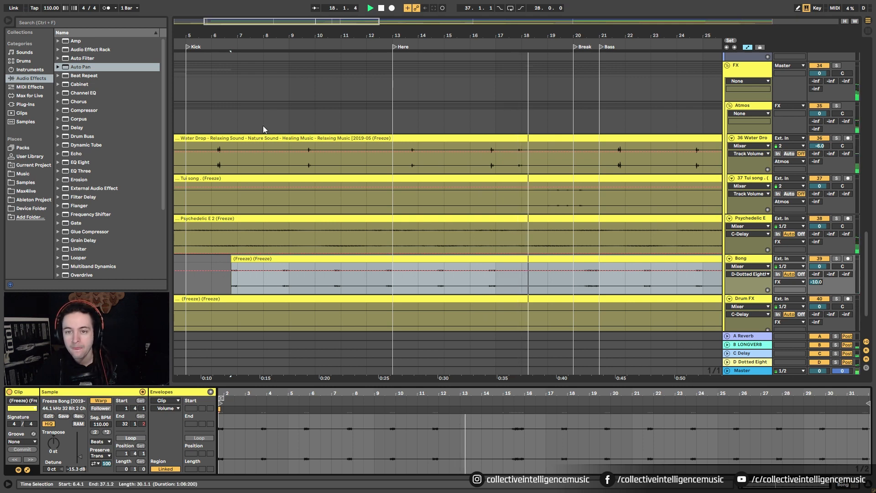
Step: Delete the Bong clip's section from bar 20 to bar 21 and play on from bar 21
{"action": "scroll", "coordinate": [264, 129], "scroll_direction": "down", "scroll_amount": 3}
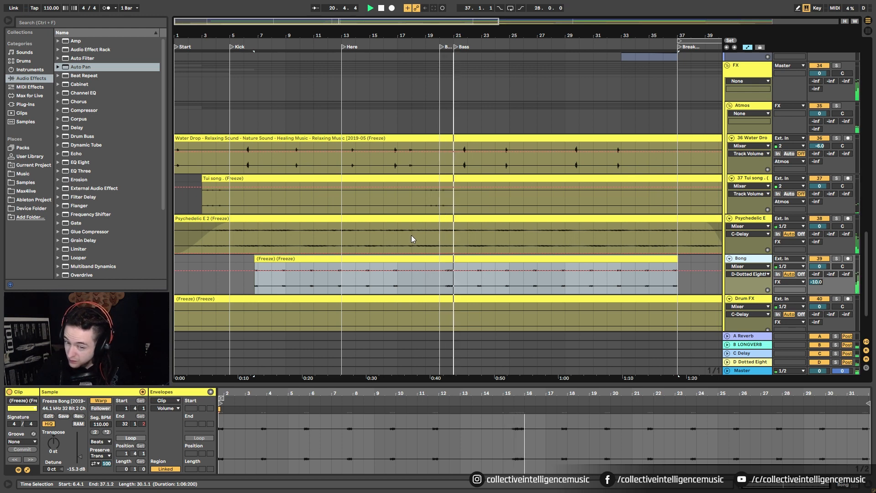
{"action": "key", "text": "space"}
{"action": "left_click_drag", "start_coordinate": [447, 283], "coordinate": [453, 259]}
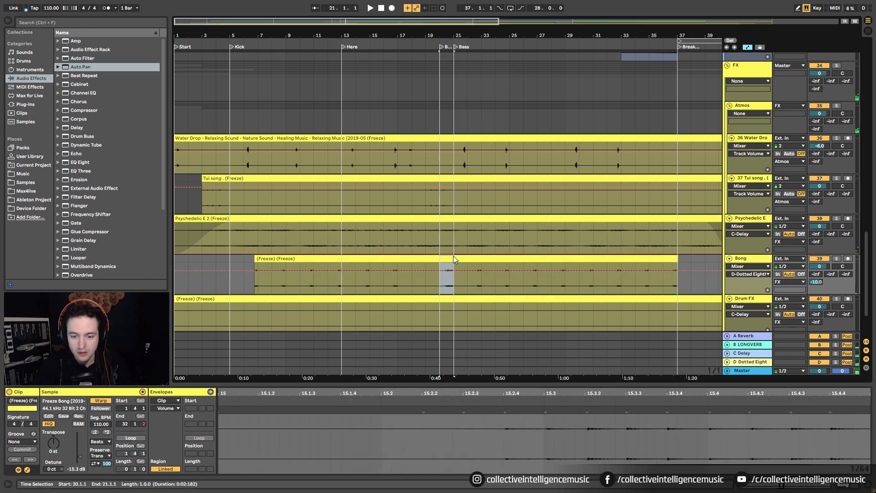
{"action": "key", "text": "Delete"}
{"action": "left_click", "coordinate": [454, 284]}
{"action": "key", "text": "space"}
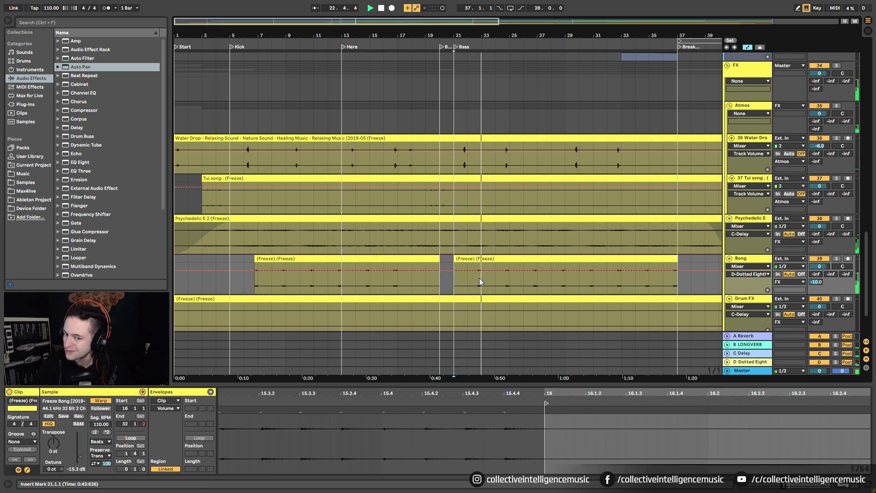
Step: Bring up the Drum FX clip in the mix, solo its track, and set the clip gain to about 2.4 dB
{"action": "left_click_drag", "start_coordinate": [576, 34], "coordinate": [576, 13]}
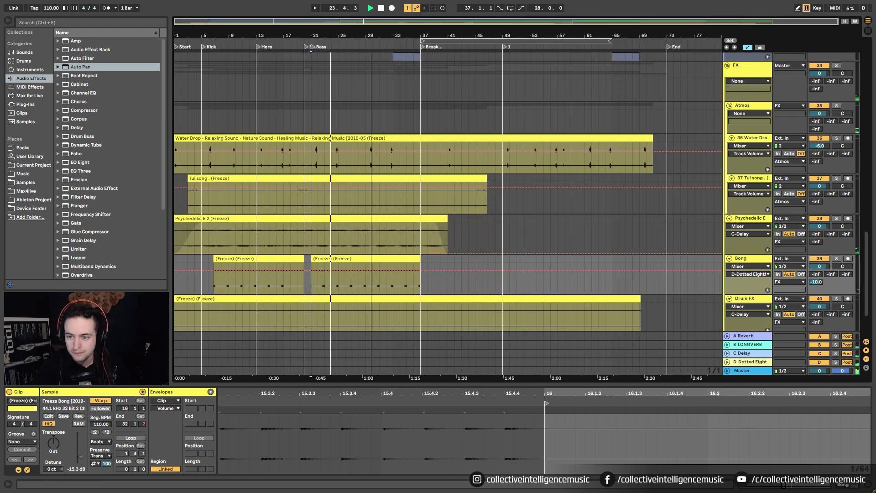
{"action": "left_click", "coordinate": [391, 296]}
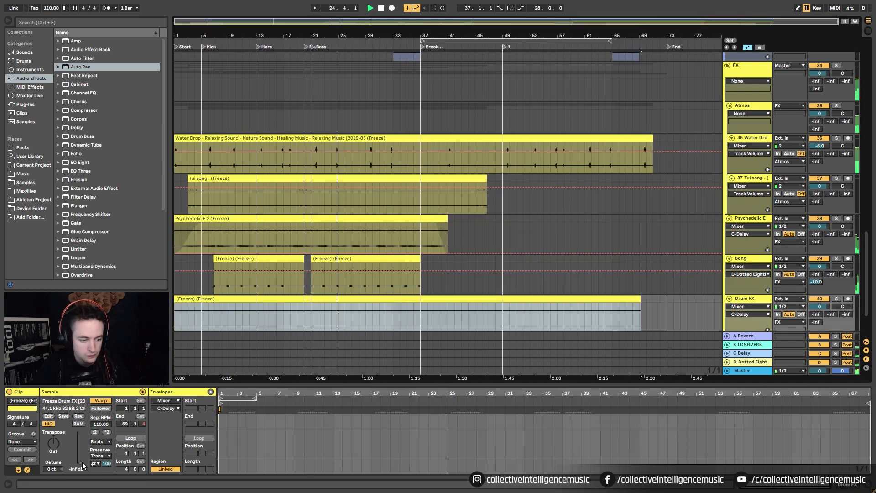
{"action": "left_click_drag", "start_coordinate": [82, 464], "coordinate": [82, 451]}
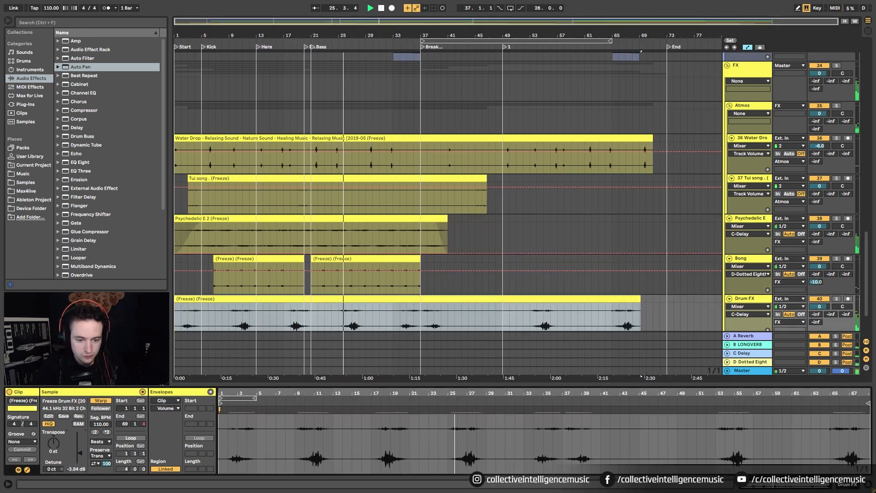
{"action": "left_click_drag", "start_coordinate": [81, 455], "coordinate": [82, 460]}
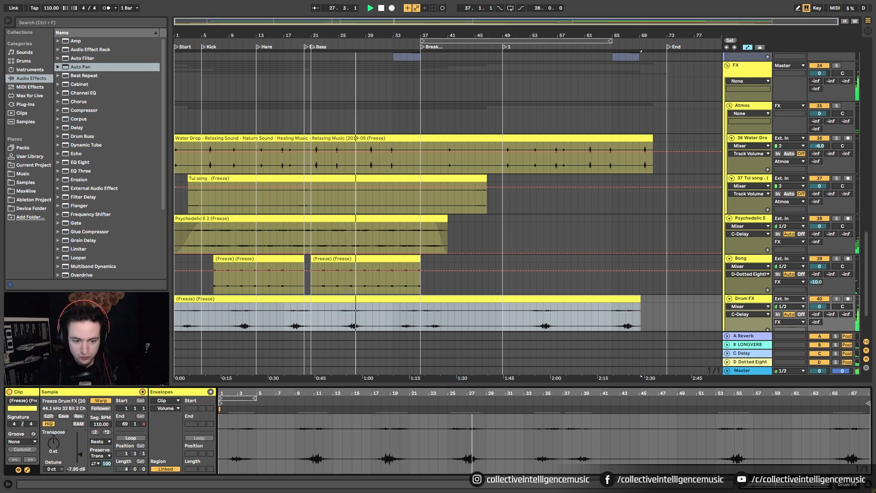
{"action": "left_click", "coordinate": [837, 299]}
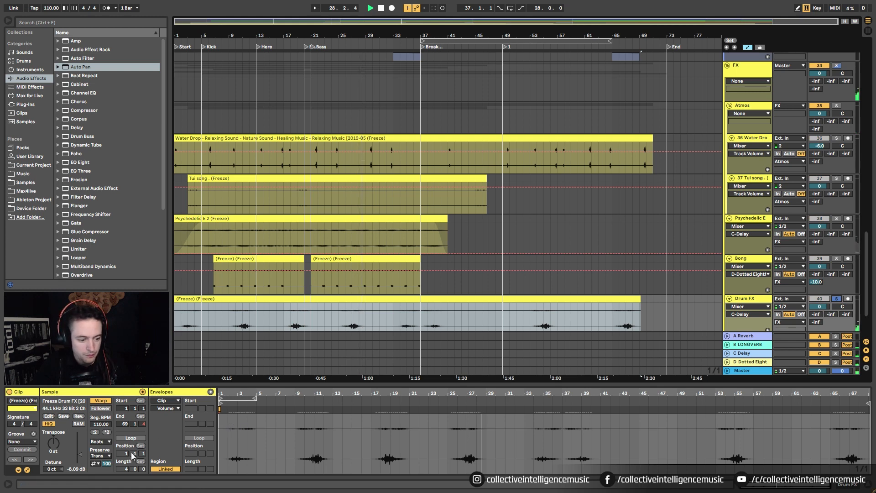
{"action": "left_click_drag", "start_coordinate": [78, 457], "coordinate": [77, 446]}
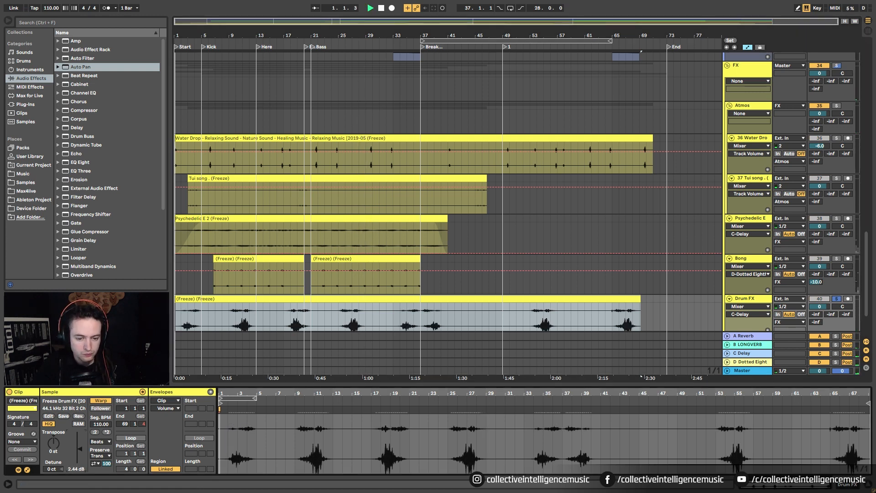
Step: Play the soloed Drum FX track from bar 9 and add an EQ Eight to it
{"action": "left_click", "coordinate": [229, 321]}
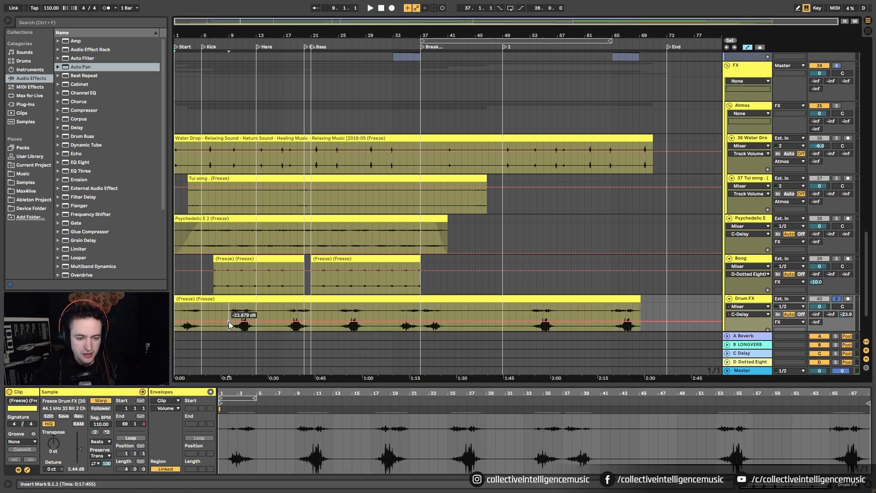
{"action": "key", "text": "space"}
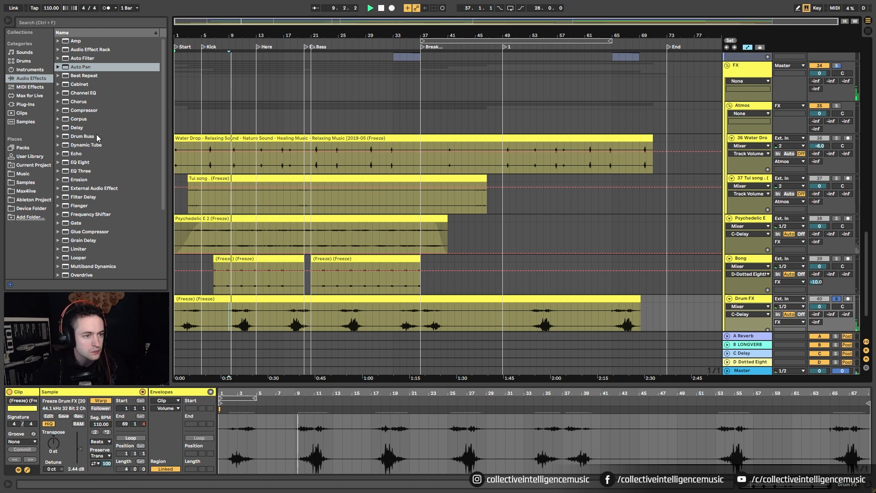
{"action": "left_click_drag", "start_coordinate": [81, 162], "coordinate": [199, 256]}
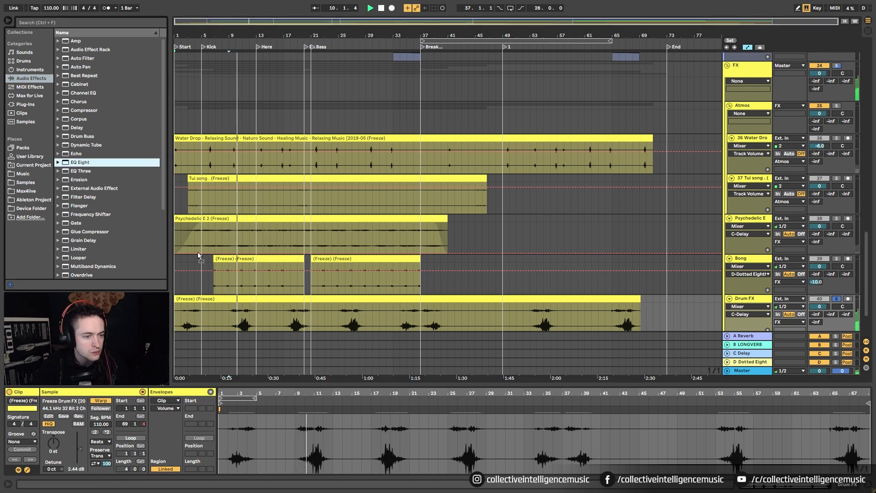
{"action": "left_click_drag", "start_coordinate": [250, 308], "coordinate": [250, 309]}
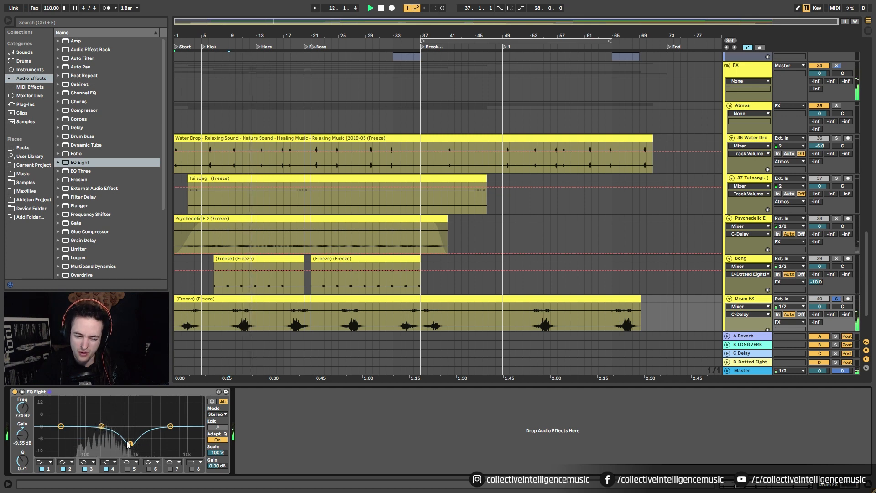
Step: Cut the Drum FX low mids in EQ Eight with bands 2 and 3, placing band 2 at about 323 Hz and -10.3 dB
{"action": "left_click_drag", "start_coordinate": [116, 443], "coordinate": [120, 444]}
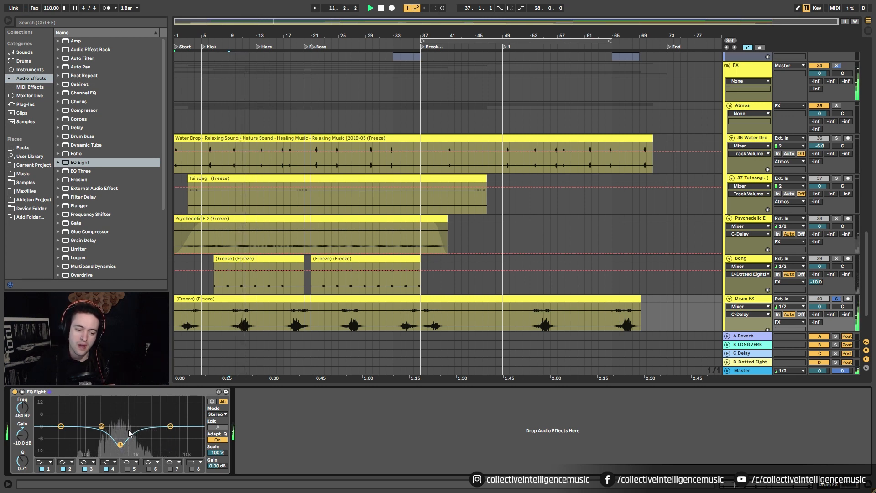
{"action": "mouse_move", "coordinate": [120, 444]}
{"action": "left_mouse_down"}
{"action": "mouse_move", "coordinate": [130, 445]}
{"action": "mouse_move", "coordinate": [99, 435]}
{"action": "mouse_move", "coordinate": [128, 456]}
{"action": "mouse_move", "coordinate": [106, 451]}
{"action": "left_mouse_up"}
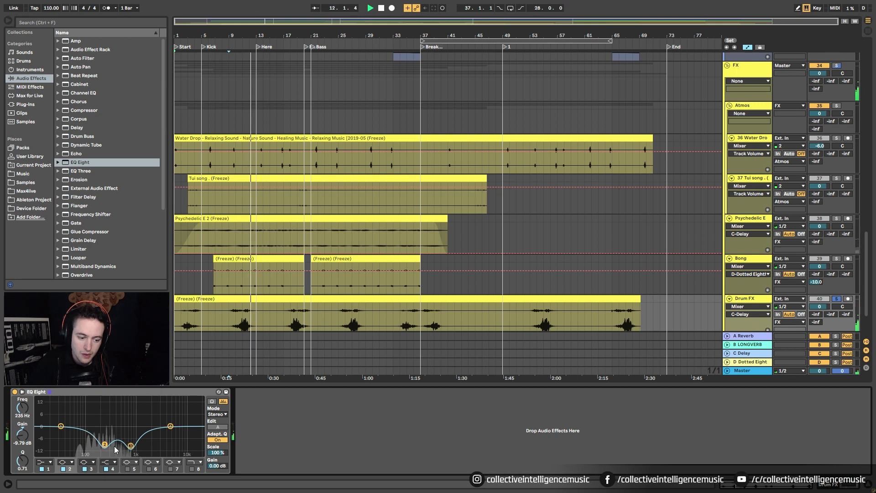
{"action": "left_click_drag", "start_coordinate": [106, 446], "coordinate": [109, 446]}
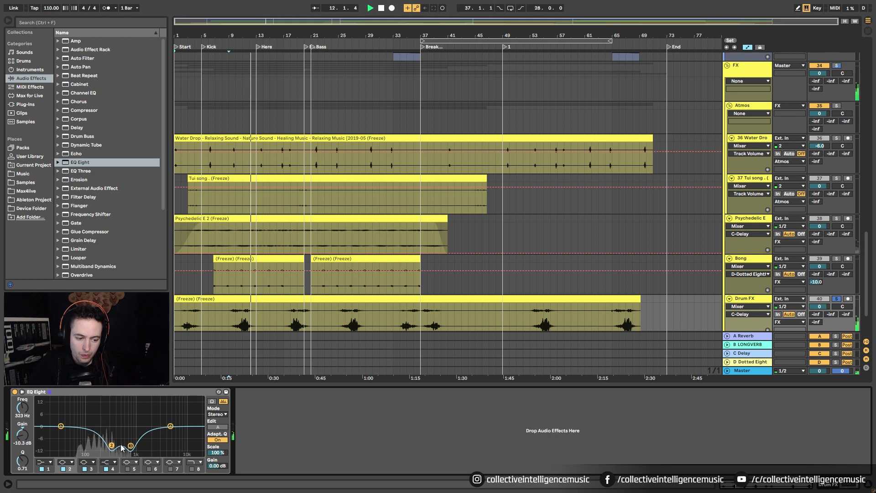
Step: Change band 1 of the Drum FX EQ Eight to a low cut at about 121 Hz and replay from bar 9
{"action": "left_click", "coordinate": [44, 462]}
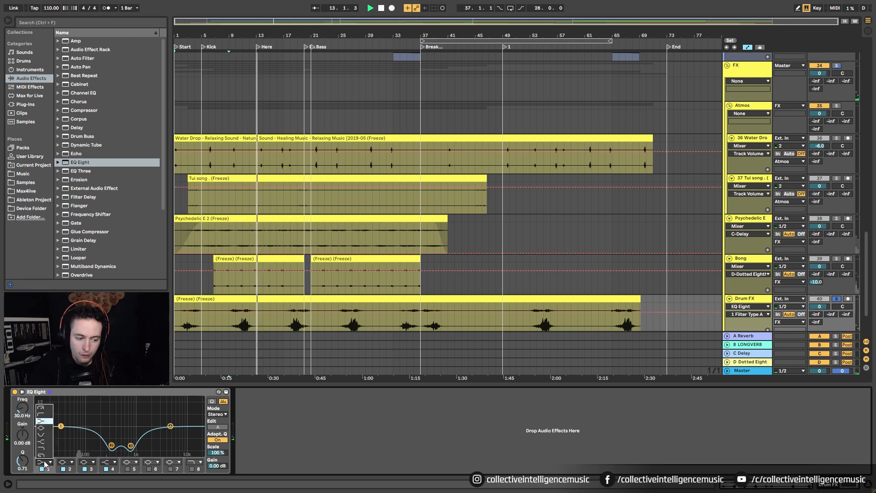
{"action": "left_click", "coordinate": [44, 414]}
{"action": "left_click_drag", "start_coordinate": [60, 432], "coordinate": [80, 433]}
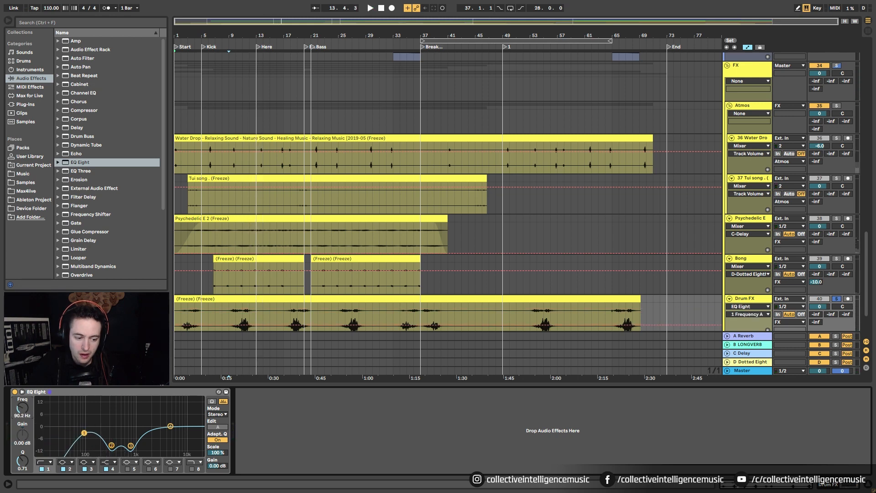
{"action": "key", "text": "space"}
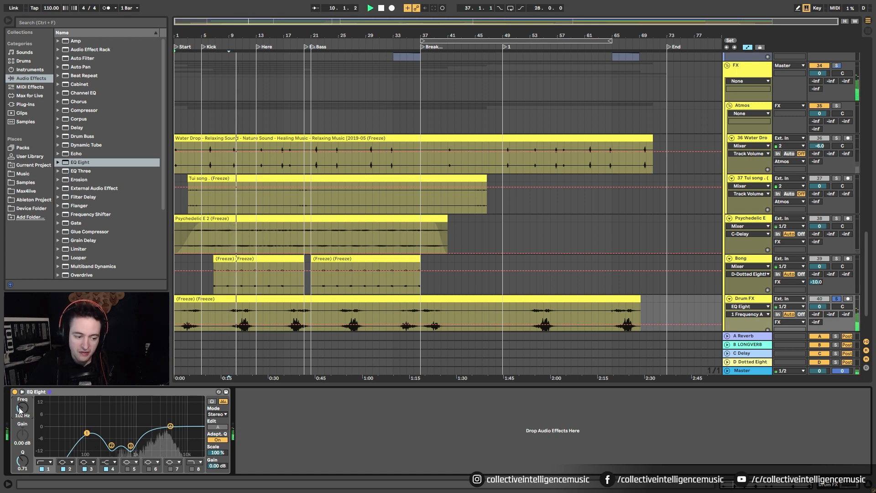
{"action": "left_click_drag", "start_coordinate": [19, 409], "coordinate": [19, 408]}
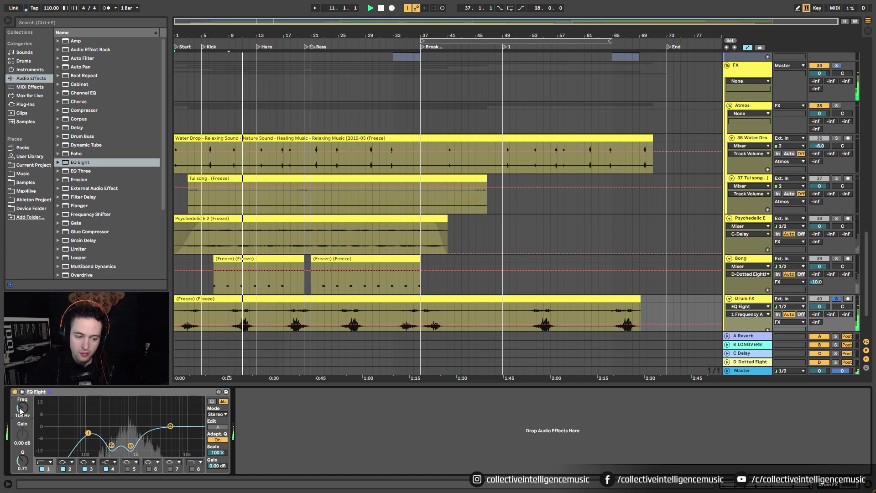
{"action": "left_click_drag", "start_coordinate": [131, 446], "coordinate": [90, 432]}
{"action": "key", "text": "space"}
{"action": "key", "text": "space"}
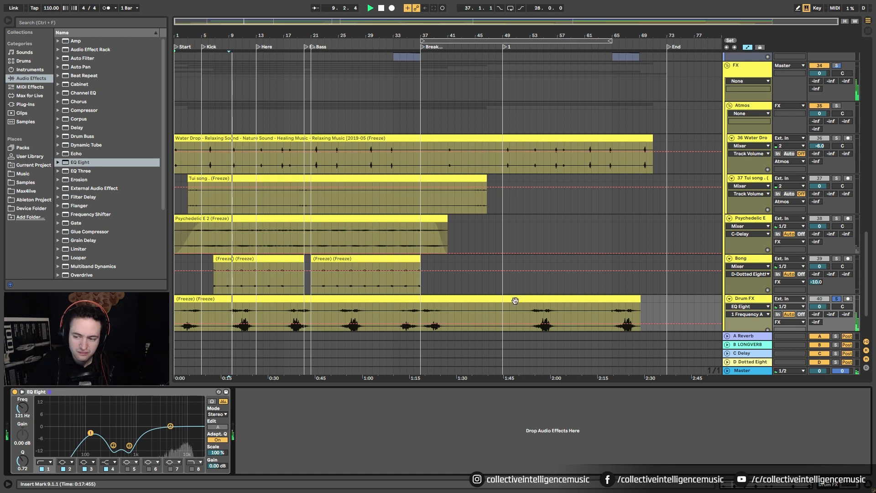
Step: Unsolo Drum FX, set its D-Dotted Eighth send to -20 dB, and lower its clip gain to about -2.8 dB
{"action": "left_click", "coordinate": [837, 299]}
{"action": "scroll", "coordinate": [358, 290], "scroll_direction": "down", "scroll_amount": 3}
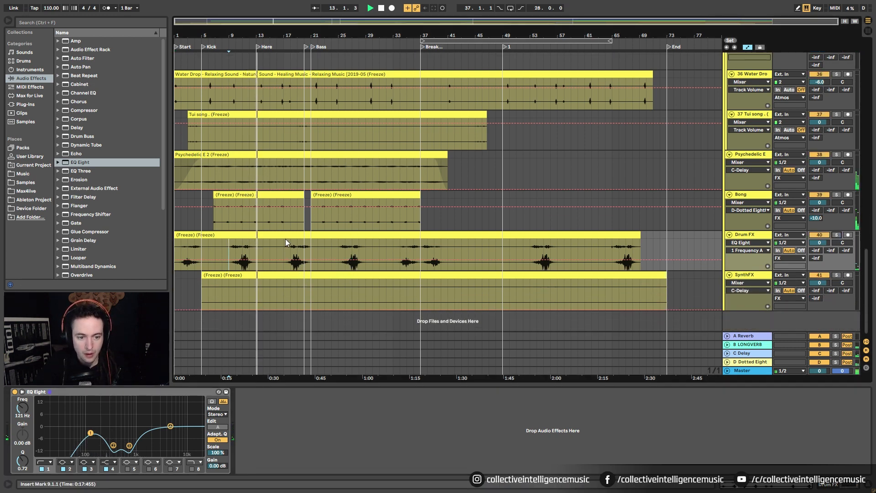
{"action": "left_click", "coordinate": [285, 242]}
{"action": "left_click_drag", "start_coordinate": [816, 258], "coordinate": [819, 258]}
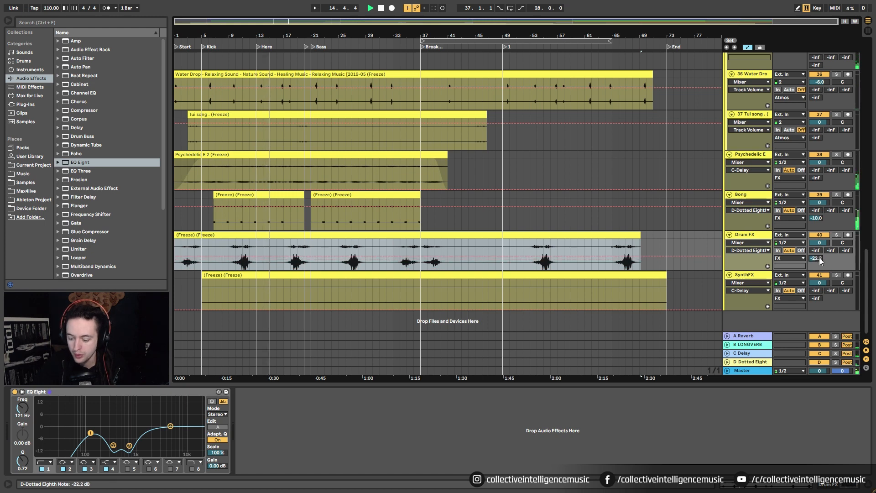
{"action": "type", "text": "-2"}
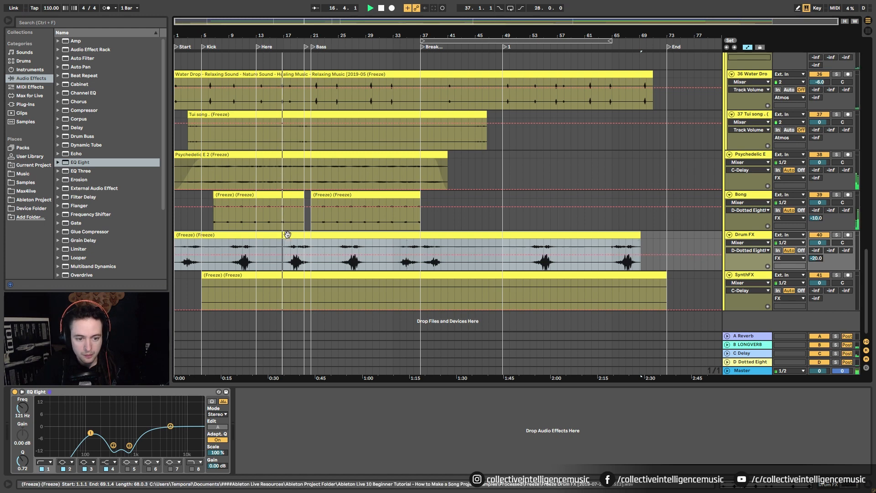
{"action": "key", "text": "shift+Tab"}
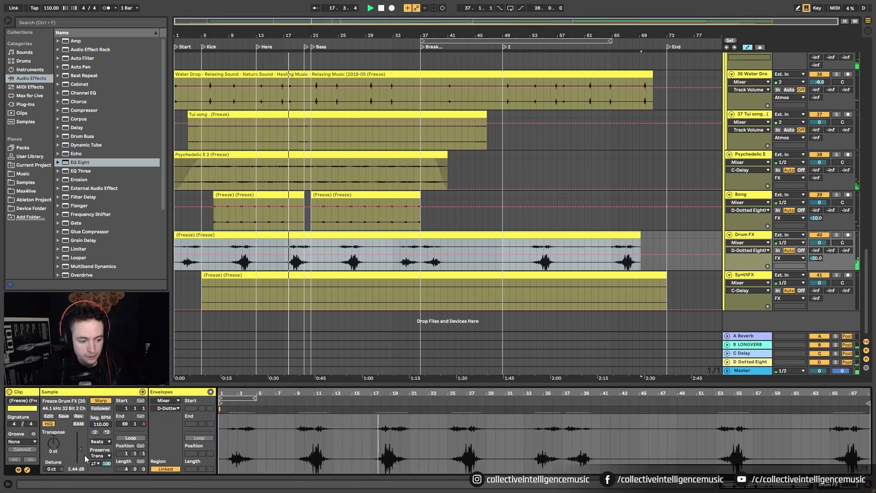
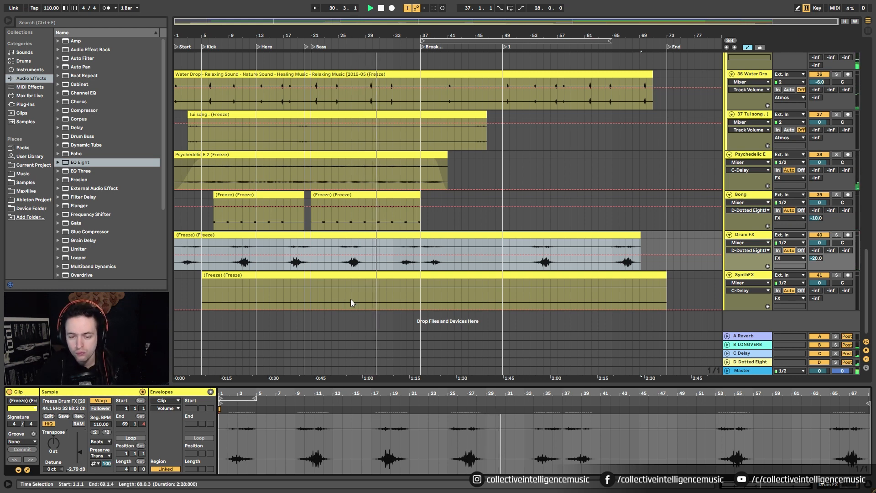
Step: Automate the Drum FX track panning from center at bar 33 to the right at bar 37, falling to 50L around bar 40
{"action": "left_click", "coordinate": [835, 246]}
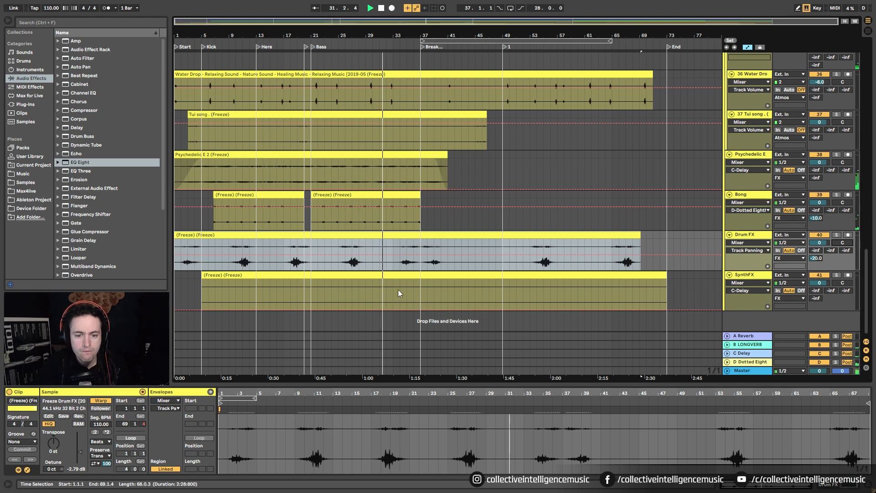
{"action": "left_click", "coordinate": [393, 255]}
{"action": "left_click_drag", "start_coordinate": [420, 254], "coordinate": [437, 272]}
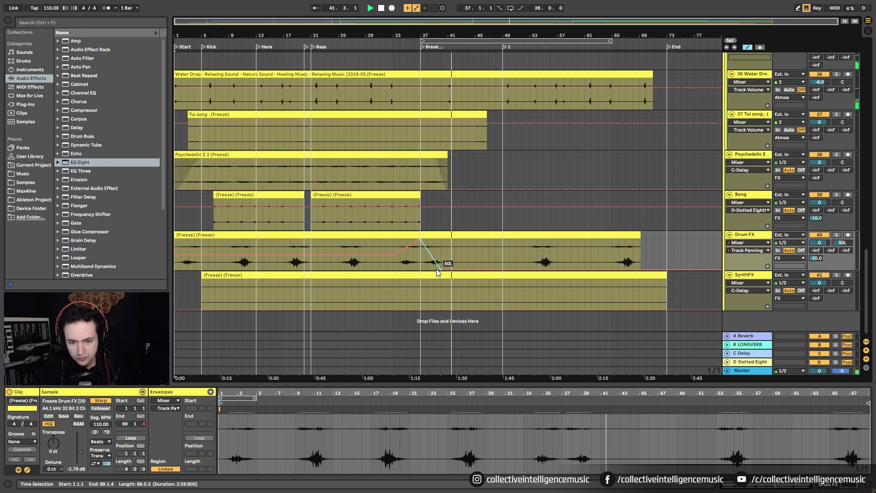
Step: Bring up the SynthFX clip from silence and set its clip gain to about -4.6 dB
{"action": "left_click", "coordinate": [743, 275]}
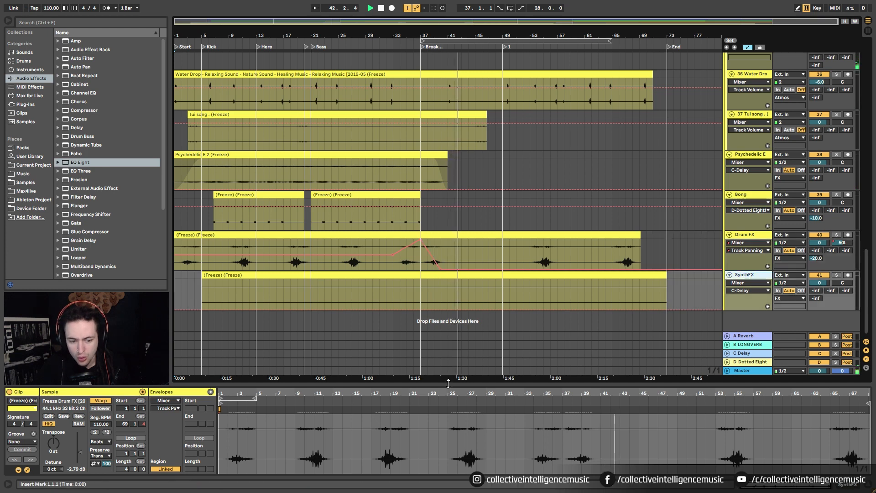
{"action": "double_click", "coordinate": [80, 452]}
{"action": "left_click", "coordinate": [490, 275]}
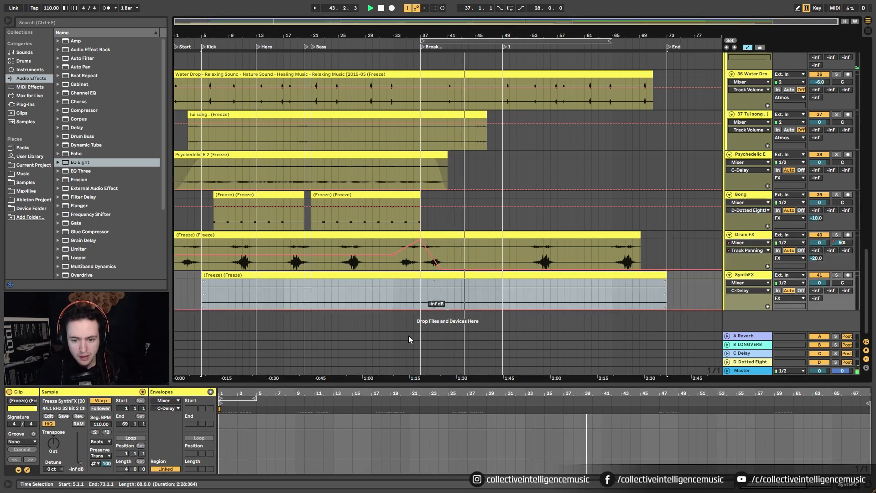
{"action": "left_click_drag", "start_coordinate": [80, 463], "coordinate": [79, 450]}
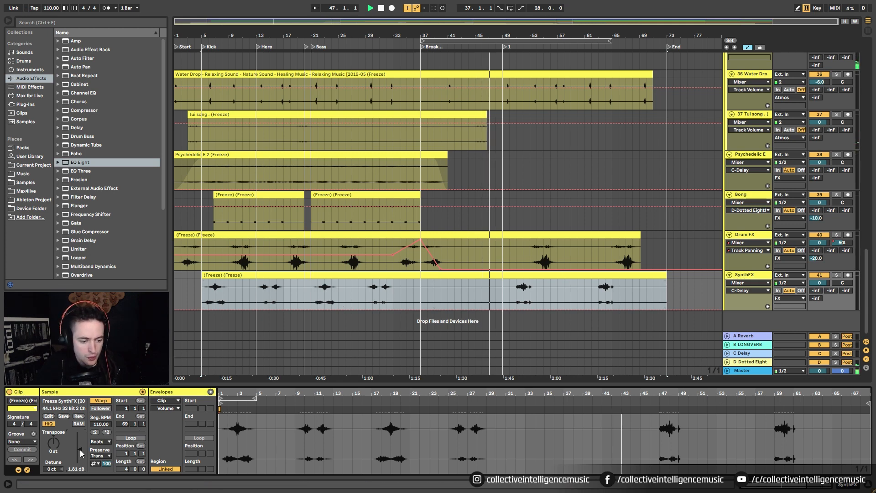
{"action": "left_click_drag", "start_coordinate": [80, 453], "coordinate": [80, 452]}
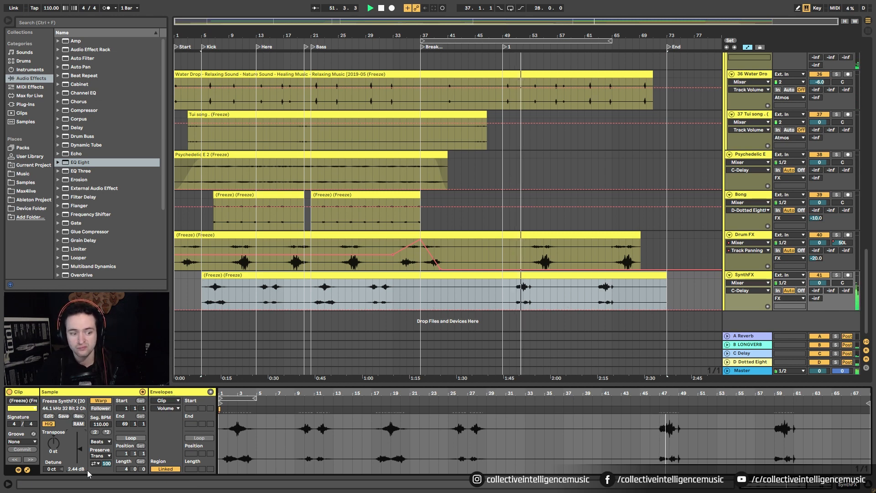
{"action": "left_click_drag", "start_coordinate": [88, 469], "coordinate": [88, 488]}
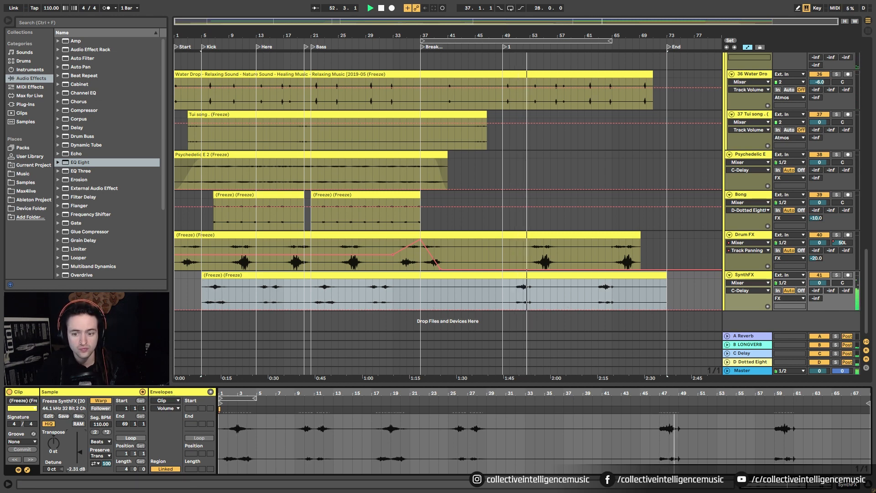
{"action": "left_click_drag", "start_coordinate": [81, 452], "coordinate": [81, 458]}
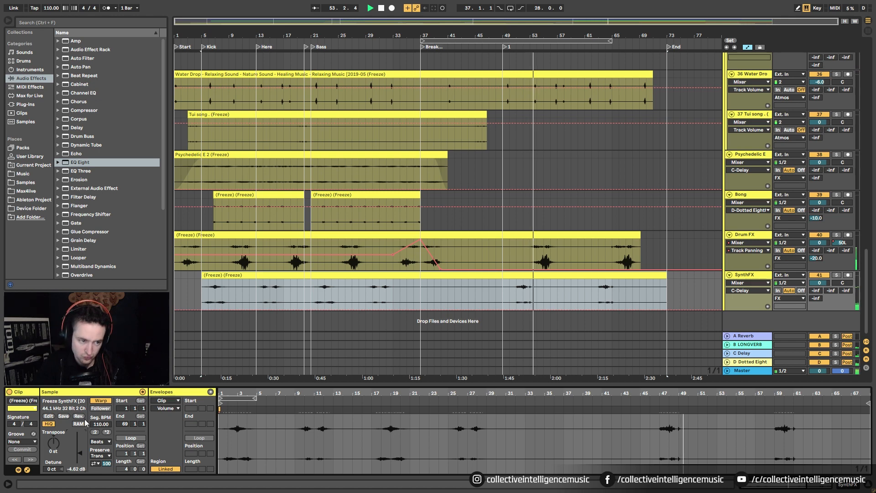
Step: Add an EQ Eight to the SynthFX track and set its D-Dotted Eighth send to -20 dB
{"action": "double_click", "coordinate": [87, 163]}
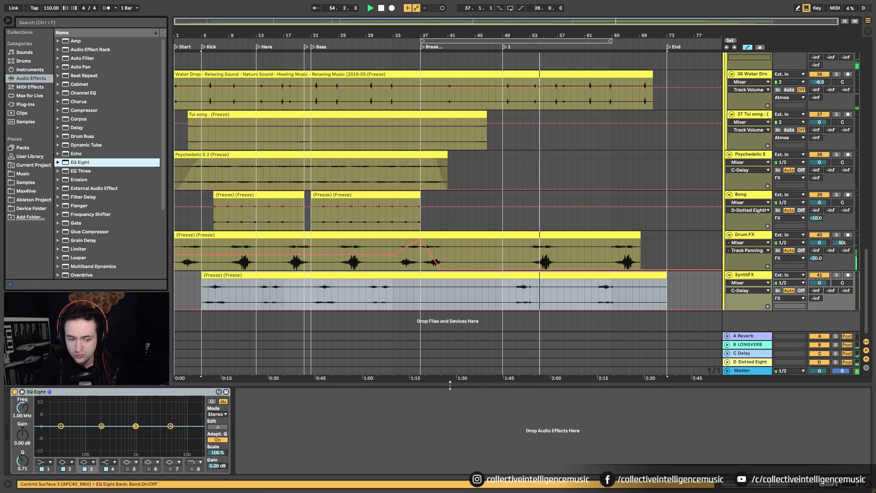
{"action": "left_click", "coordinate": [817, 299]}
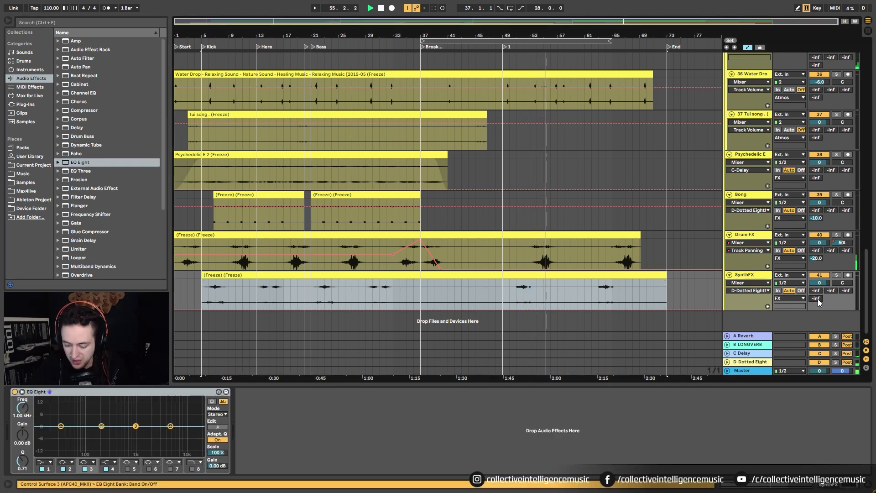
{"action": "type", "text": "-20"}
{"action": "key", "text": "Return"}
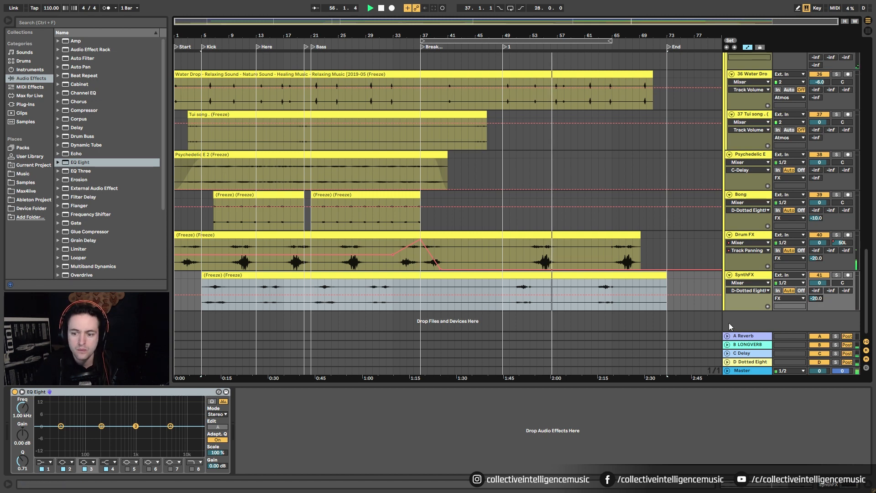
Step: Set the B-LONGVERB sends of the Drum FX and SynthFX tracks to -20 dB
{"action": "left_click", "coordinate": [831, 250]}
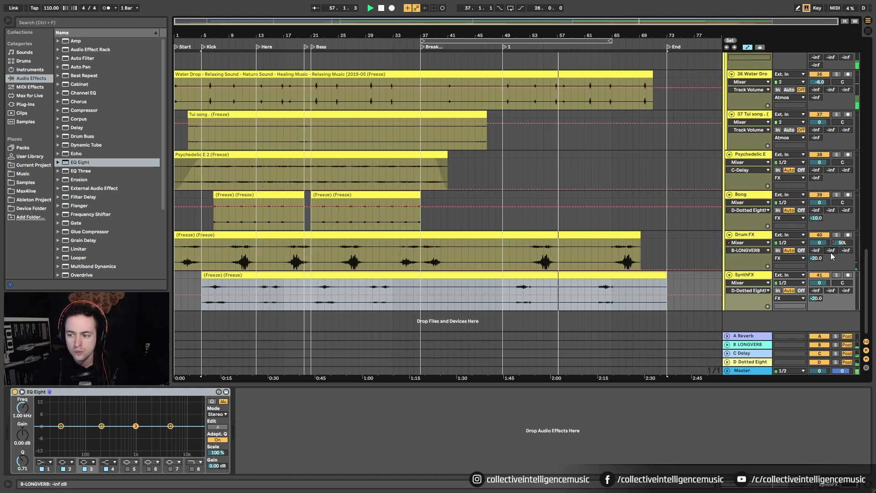
{"action": "type", "text": "-20"}
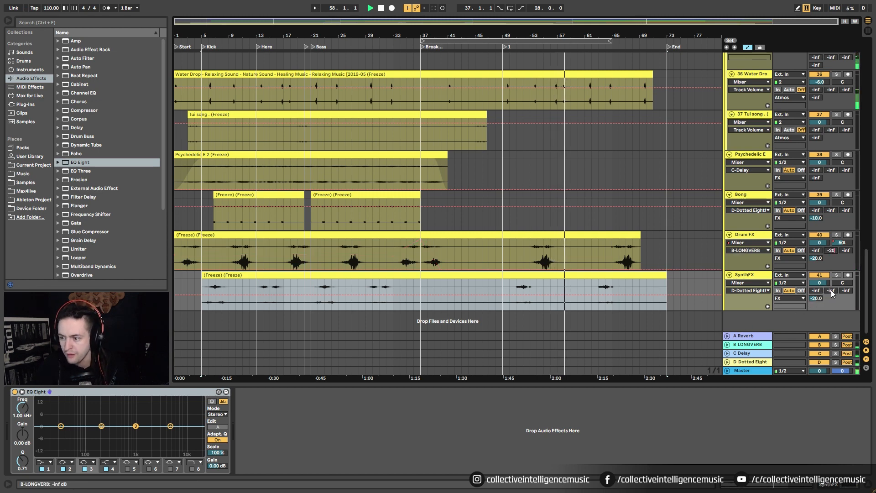
{"action": "key", "text": "Return"}
{"action": "left_click", "coordinate": [831, 291]}
{"action": "type", "text": "-20"}
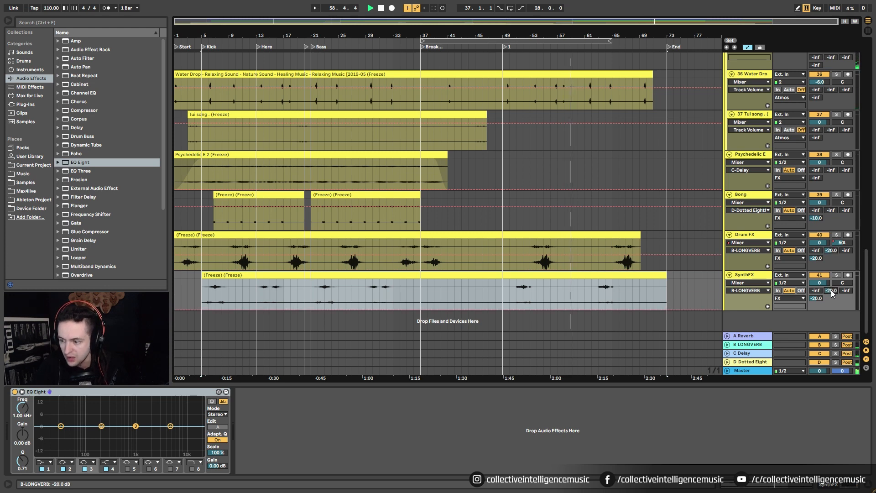
{"action": "key", "text": "Return"}
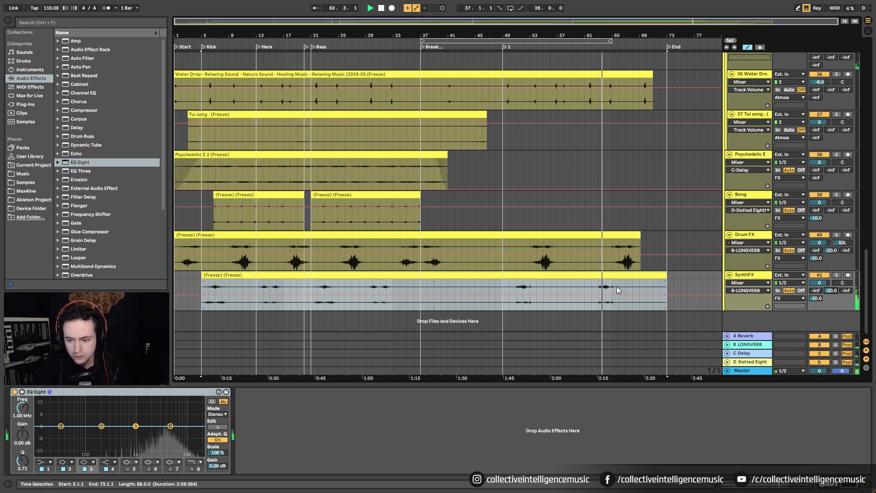
Step: Lower the SynthFX clip gain to about -17.6 dB, replay from bar 5, and show the track's EQ Eight
{"action": "key", "text": "shift+Tab"}
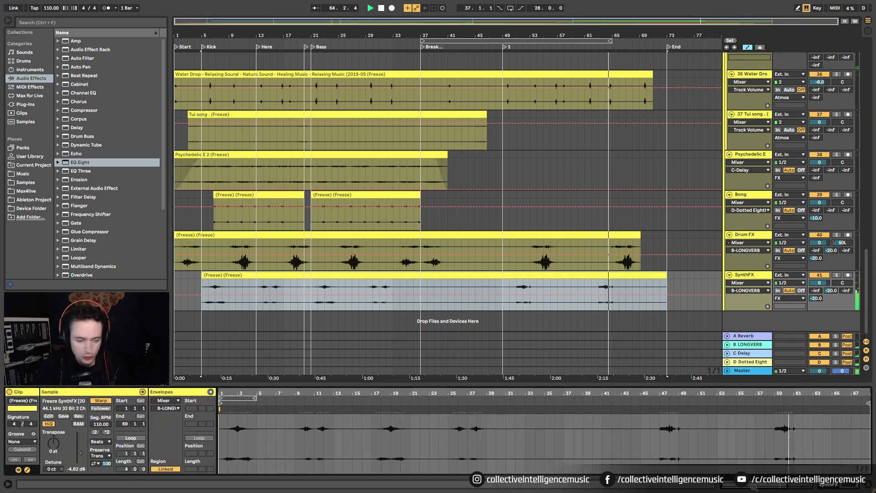
{"action": "left_click_drag", "start_coordinate": [81, 454], "coordinate": [81, 458]}
{"action": "key", "text": "space"}
{"action": "key", "text": "space"}
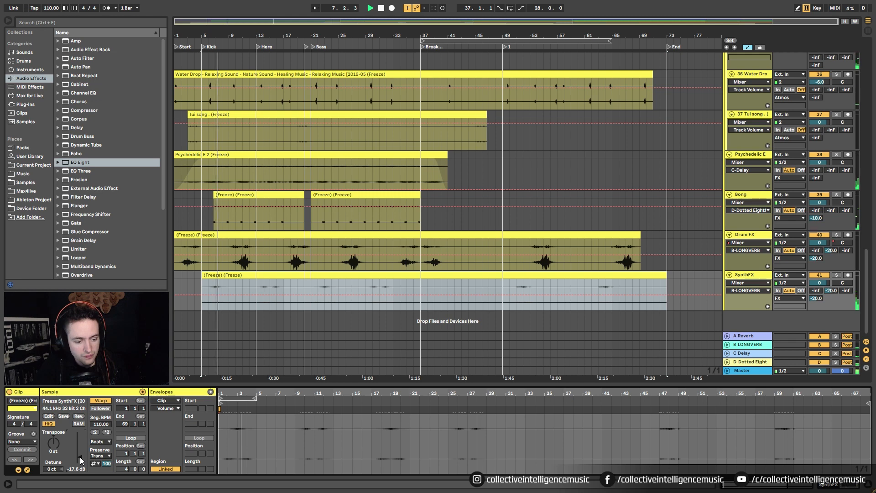
{"action": "left_click", "coordinate": [839, 489]}
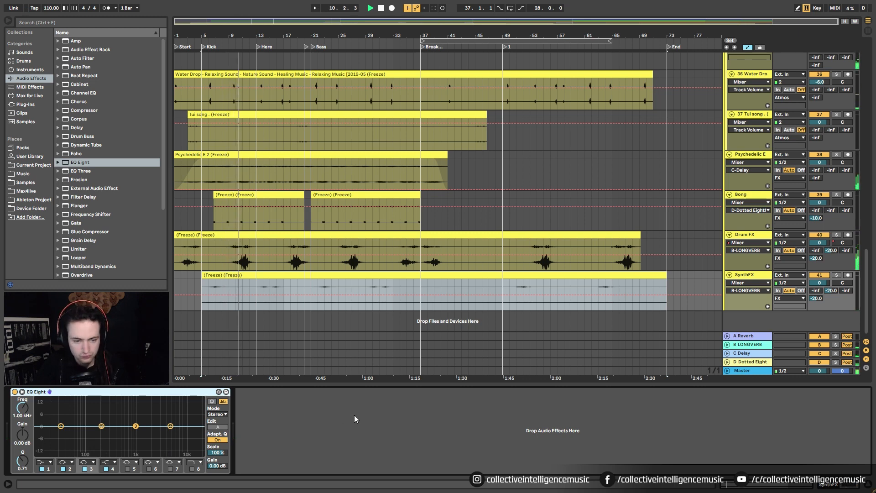
Step: Check the Drum FX track's EQ Eight and the SynthFX clip, and collapse all group tracks in the arrangement
{"action": "left_click", "coordinate": [741, 236]}
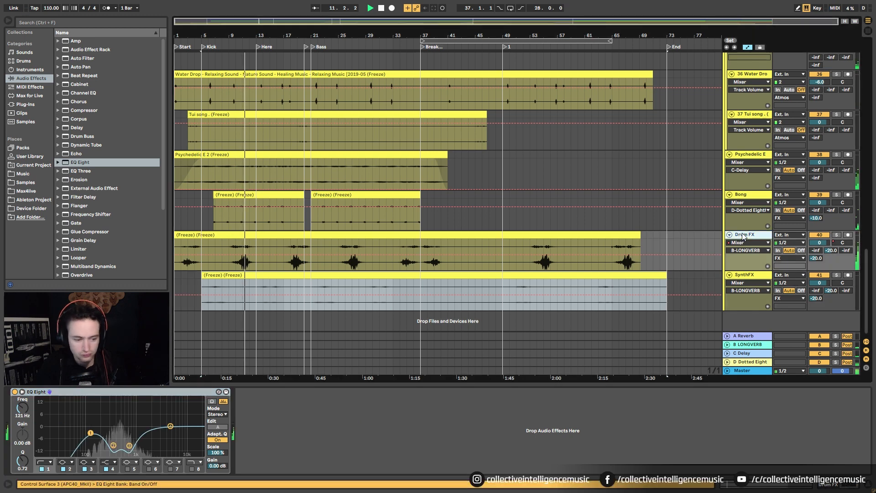
{"action": "left_click", "coordinate": [748, 485]}
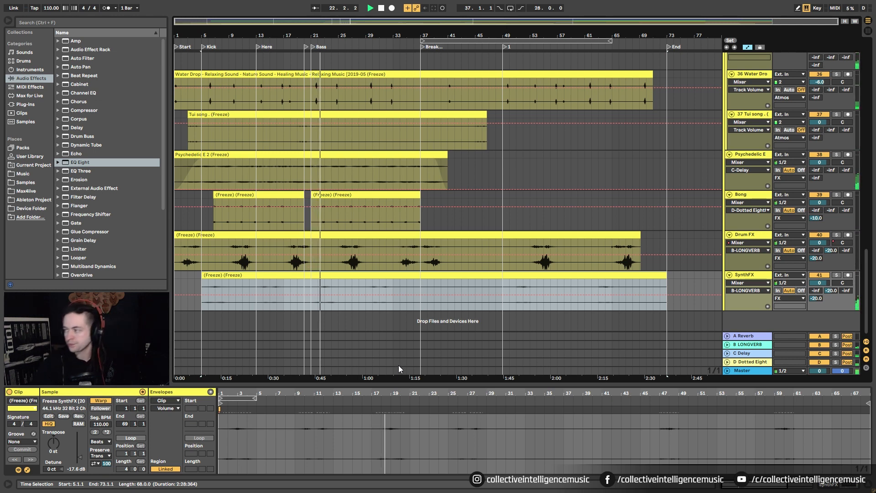
{"action": "scroll", "coordinate": [314, 260], "scroll_direction": "up", "scroll_amount": 5}
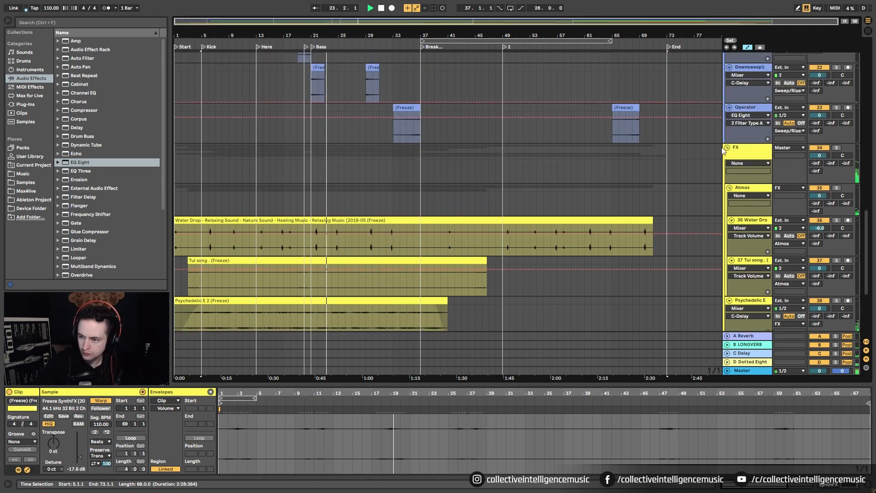
{"action": "key", "text": "u"}
{"action": "scroll", "coordinate": [546, 261], "scroll_direction": "up", "scroll_amount": 12}
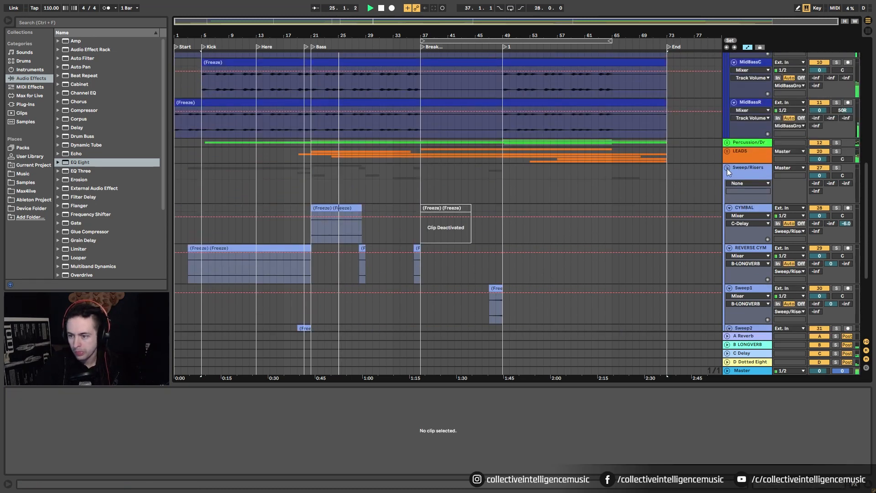
{"action": "scroll", "coordinate": [591, 234], "scroll_direction": "up", "scroll_amount": 10}
{"action": "scroll", "coordinate": [591, 234], "scroll_direction": "up", "scroll_amount": 3}
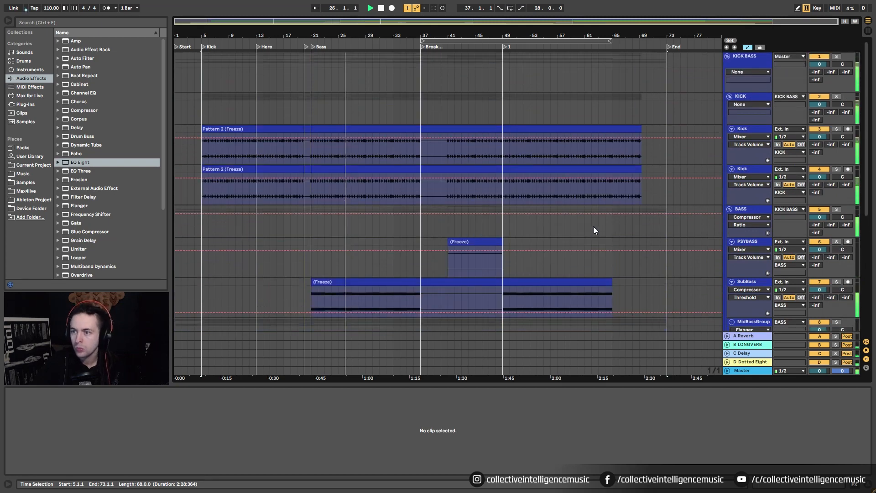
{"action": "left_click", "coordinate": [727, 57], "text": "alt"}
{"action": "left_click", "coordinate": [747, 370]}
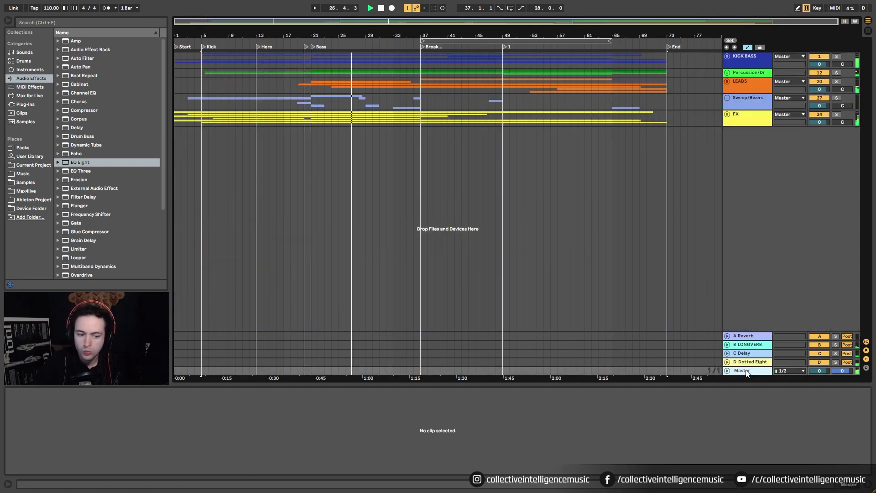
Step: Insert an audio track below the FX group, set its input to Resampling, arm it and start recording the mix
{"action": "right_click", "coordinate": [770, 169]}
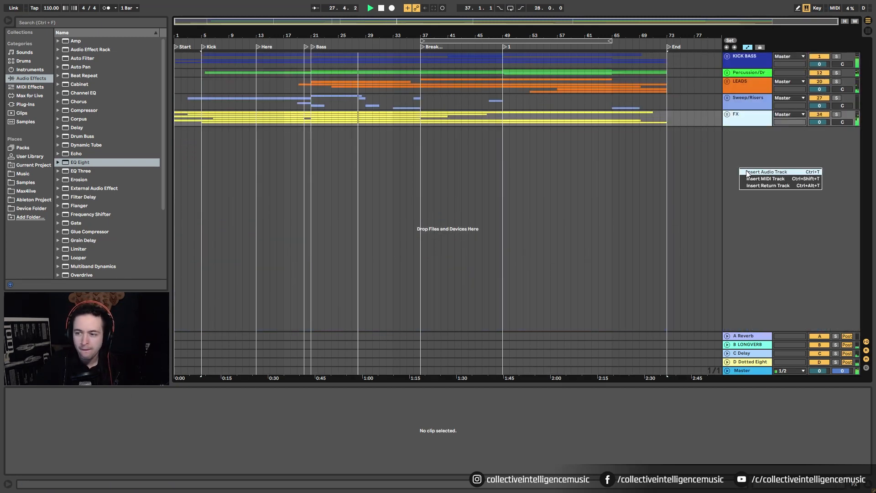
{"action": "left_click", "coordinate": [785, 172]}
{"action": "left_click", "coordinate": [789, 131]}
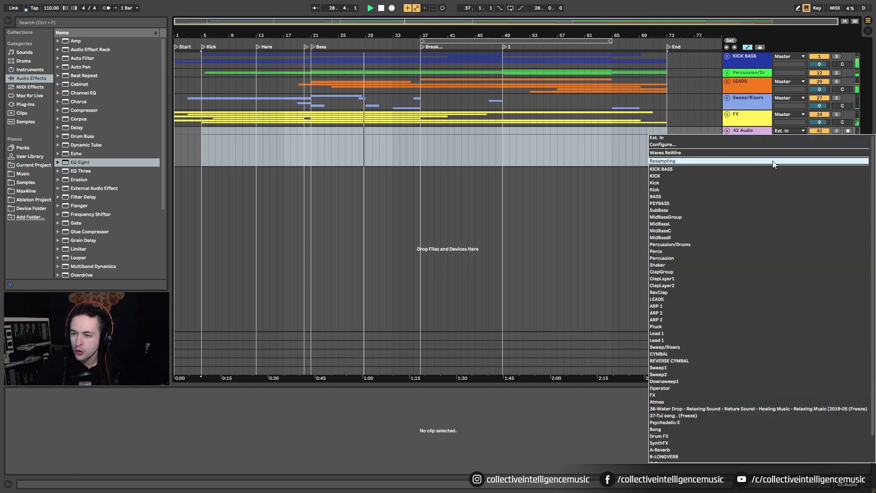
{"action": "left_click", "coordinate": [770, 160]}
{"action": "left_click", "coordinate": [848, 131]}
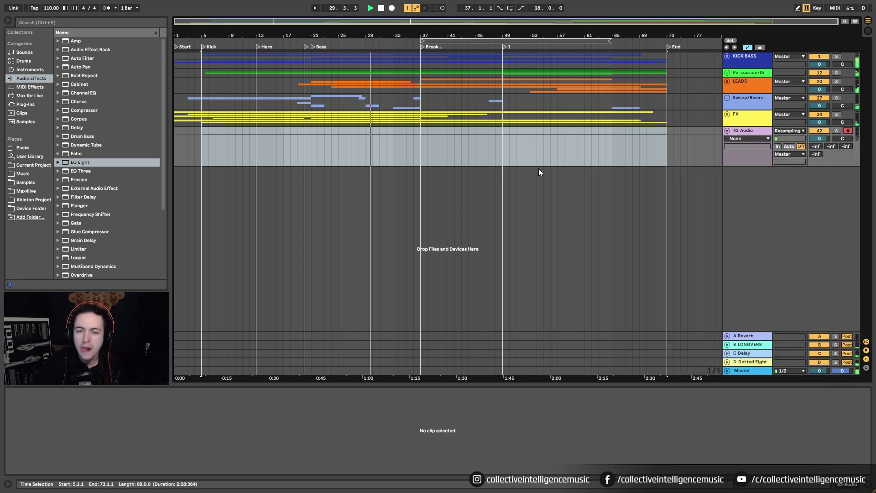
{"action": "key", "text": "F9"}
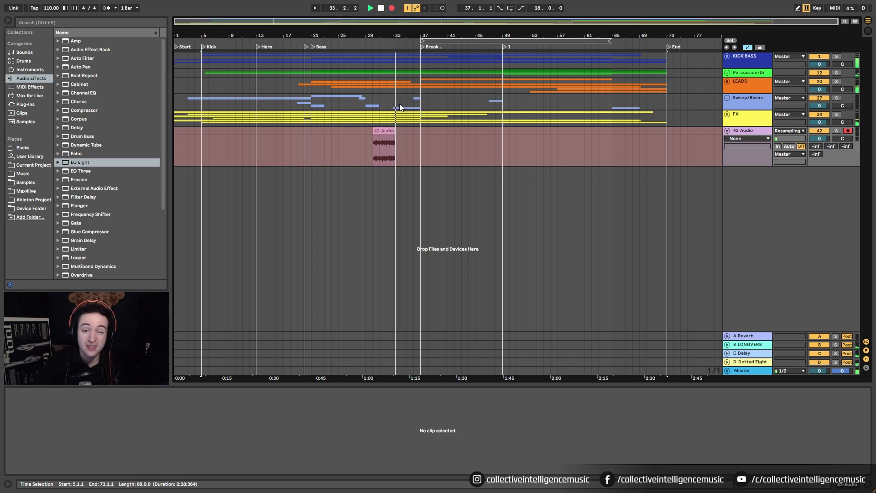
Step: Keep recording the full mix through the break section and stop shortly after bar 51
{"action": "left_click_drag", "start_coordinate": [390, 36], "coordinate": [390, 109]}
{"action": "left_click_drag", "start_coordinate": [485, 38], "coordinate": [489, 178]}
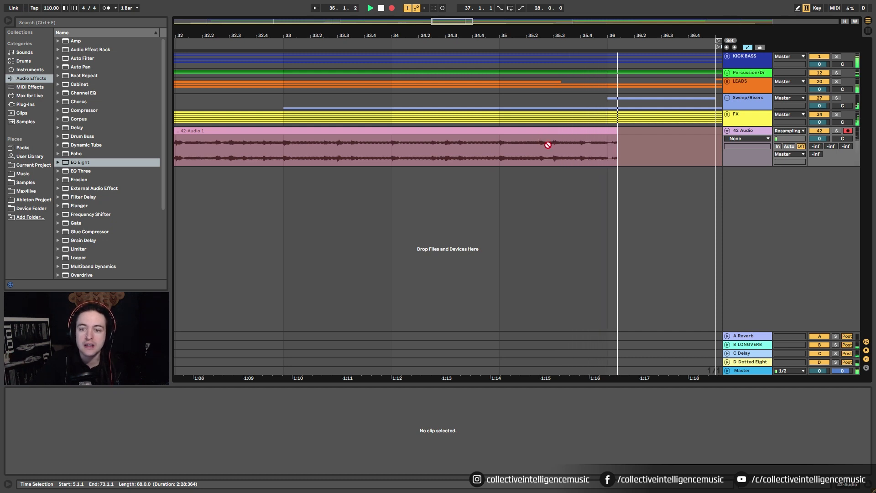
{"action": "left_click_drag", "start_coordinate": [630, 35], "coordinate": [630, 18]}
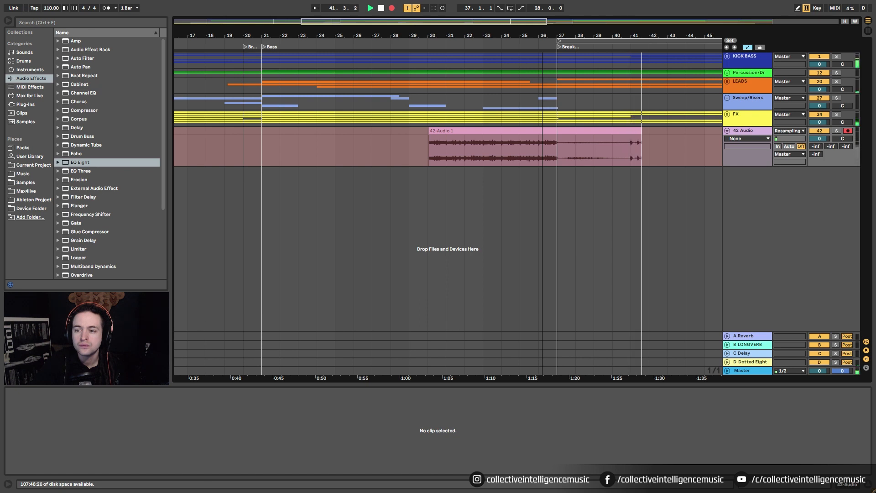
{"action": "scroll", "coordinate": [529, 249], "scroll_direction": "down", "scroll_amount": 1}
{"action": "left_click_drag", "start_coordinate": [542, 35], "coordinate": [439, 36]}
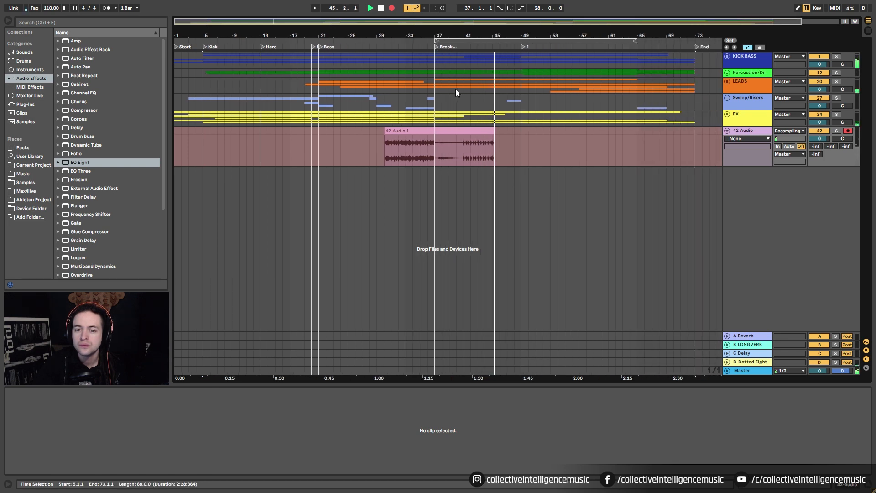
{"action": "left_click_drag", "start_coordinate": [486, 35], "coordinate": [468, 34]}
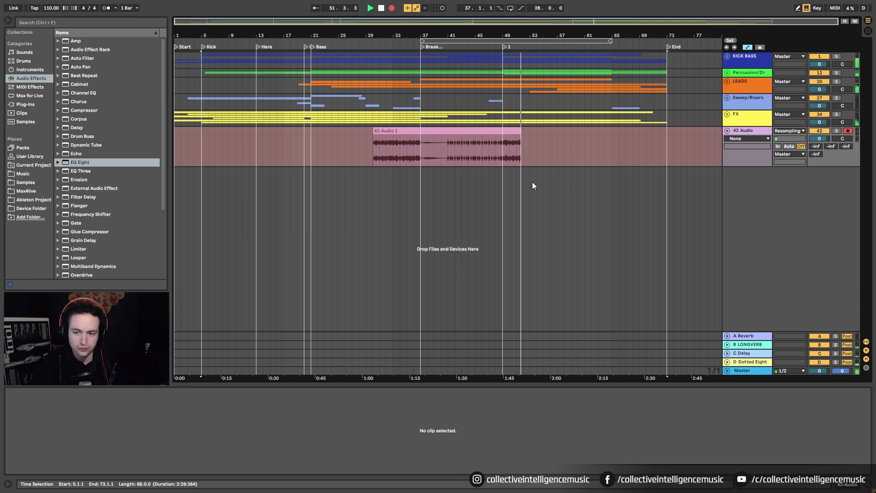
{"action": "key", "text": "space"}
Step: Open the resampled clip and raise its clip gain to 6.50 dB
{"action": "scroll", "coordinate": [538, 143], "scroll_direction": "up", "scroll_amount": 2}
{"action": "double_click", "coordinate": [515, 159]}
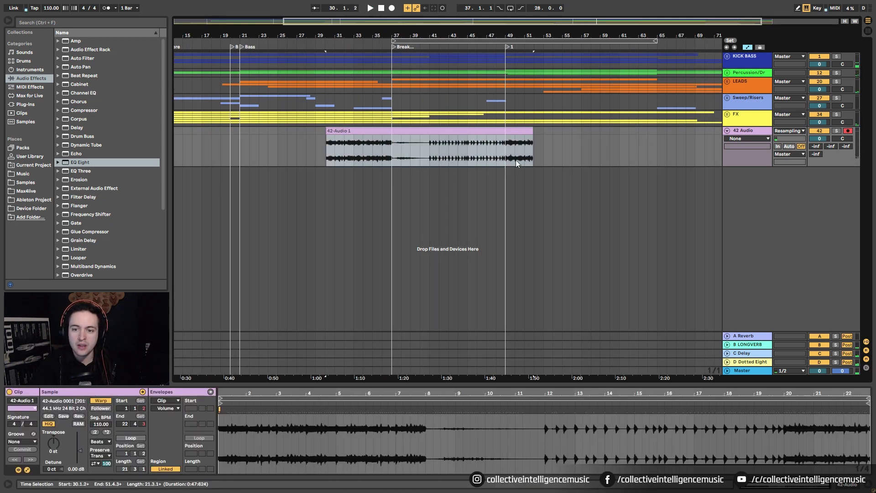
{"action": "left_click_drag", "start_coordinate": [85, 457], "coordinate": [84, 443]}
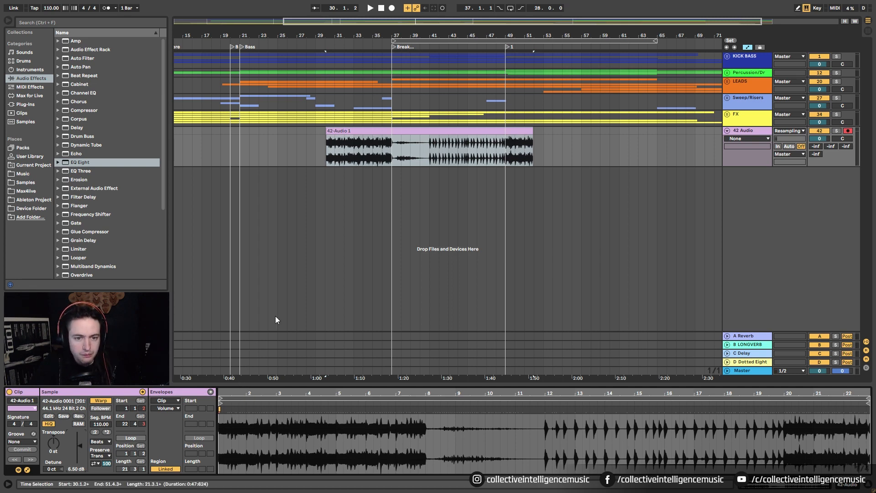
Step: Solo the resampled track and audition the clip from its start at bar 30 while examining its waveform
{"action": "left_click_drag", "start_coordinate": [331, 33], "coordinate": [336, 34]}
{"action": "left_click", "coordinate": [837, 131]}
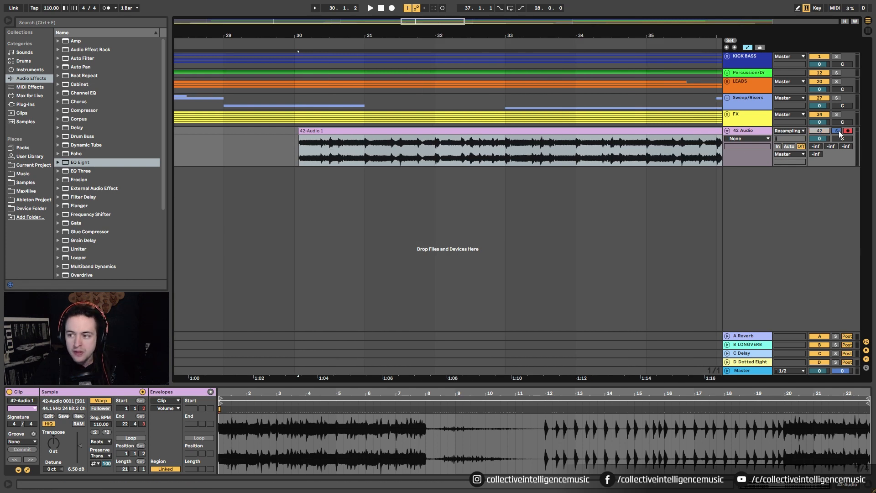
{"action": "key", "text": "space"}
{"action": "key", "text": "space"}
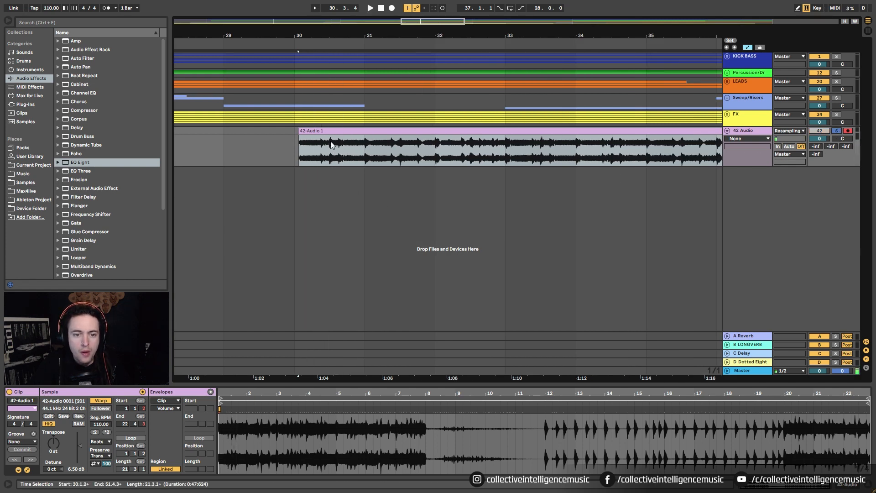
{"action": "left_click_drag", "start_coordinate": [327, 34], "coordinate": [330, 157]}
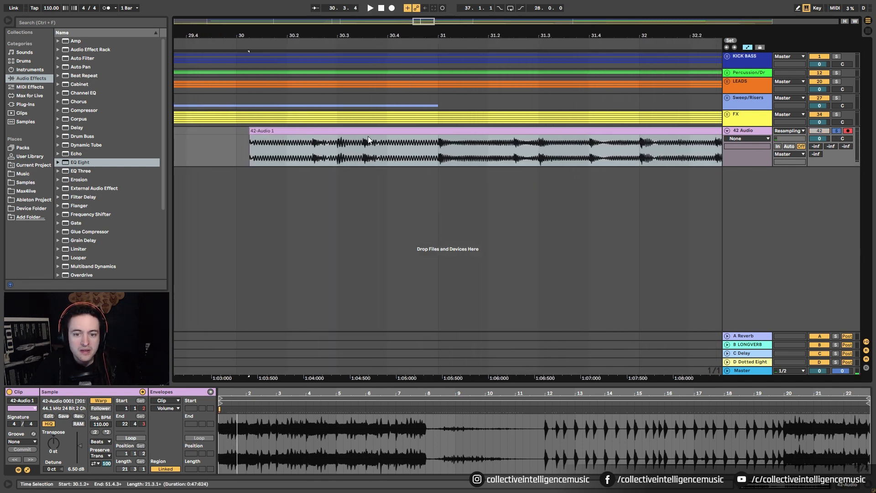
{"action": "key", "text": "space"}
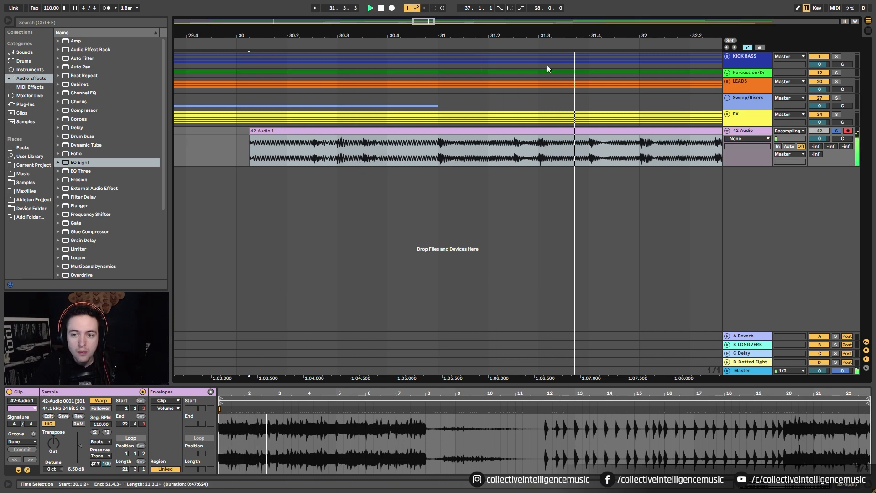
{"action": "left_click_drag", "start_coordinate": [549, 36], "coordinate": [384, 32]}
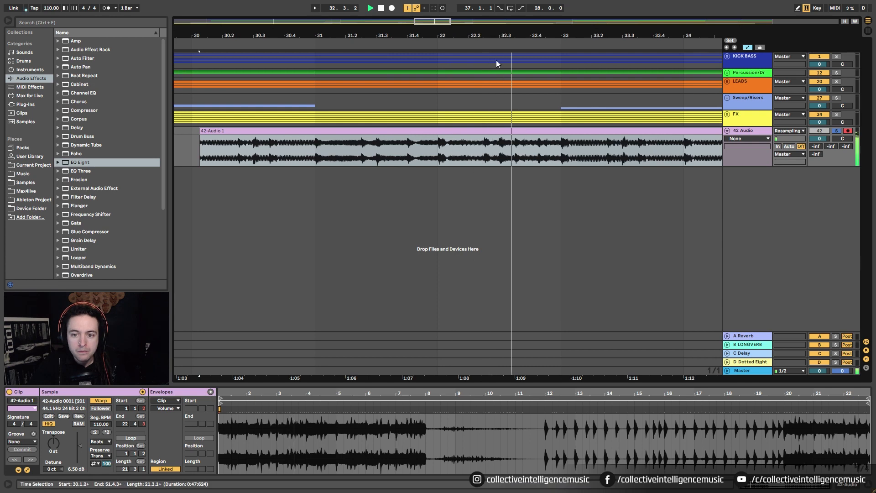
{"action": "left_click_drag", "start_coordinate": [495, 36], "coordinate": [439, 23]}
{"action": "key", "text": "space"}
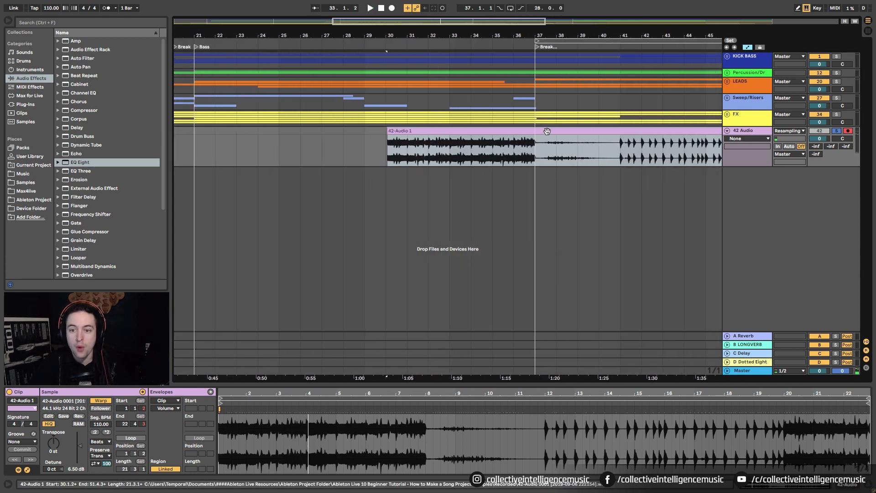
Step: Audition the resampled clip from bar 41, where the kick returns in the break
{"action": "left_click_drag", "start_coordinate": [544, 34], "coordinate": [424, 31]}
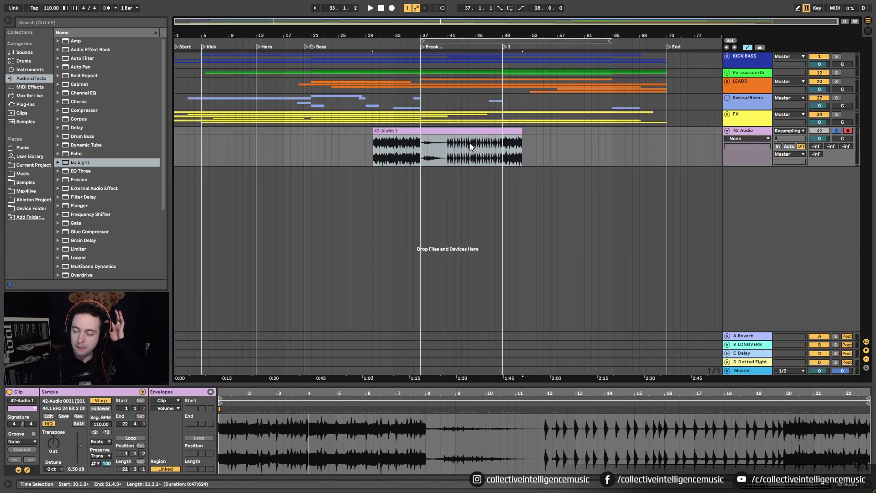
{"action": "left_click", "coordinate": [447, 148]}
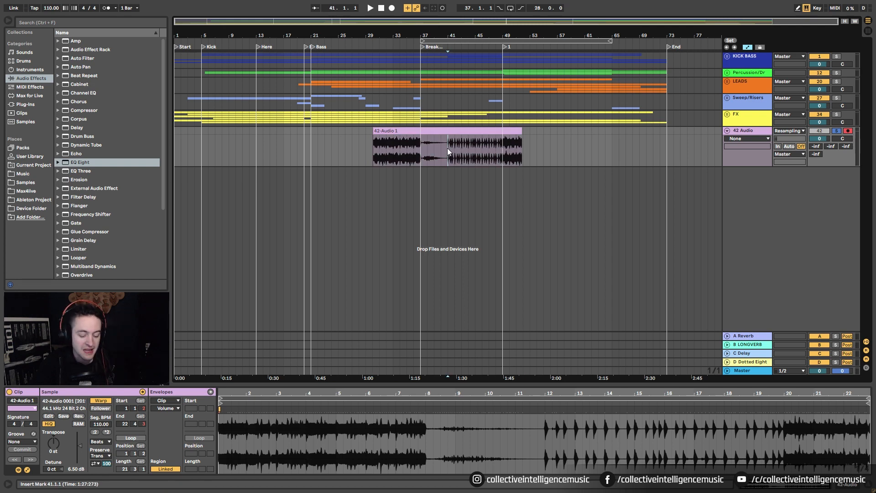
{"action": "key", "text": "space"}
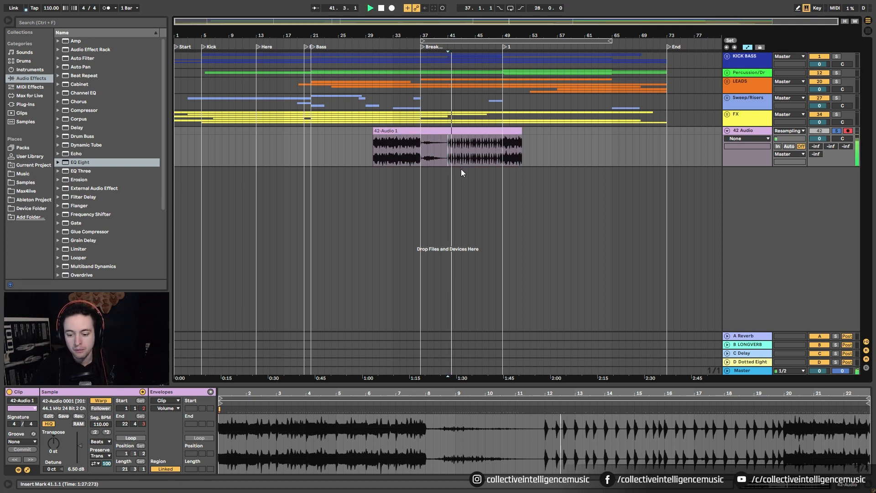
{"action": "key", "text": "space"}
Step: Delete the resampled clip and remove its audio track from the arrangement
{"action": "left_click", "coordinate": [488, 132]}
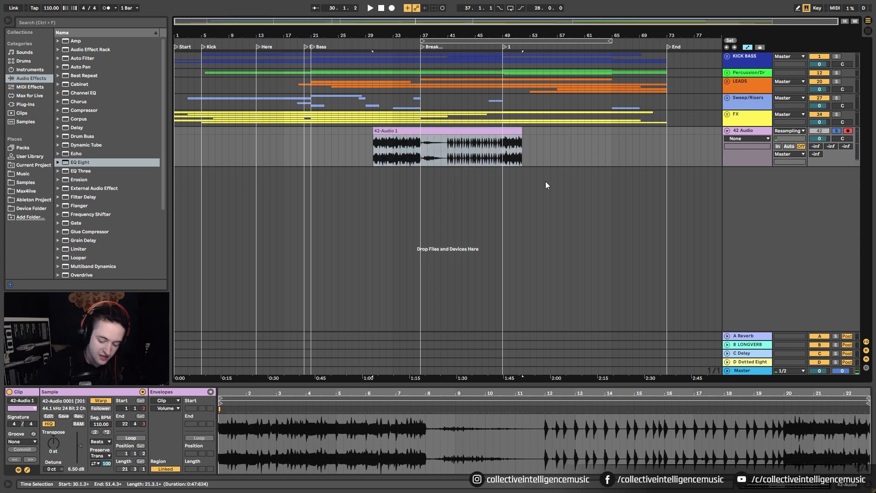
{"action": "key", "text": "Delete"}
{"action": "left_click", "coordinate": [605, 152]}
{"action": "left_click", "coordinate": [737, 131]}
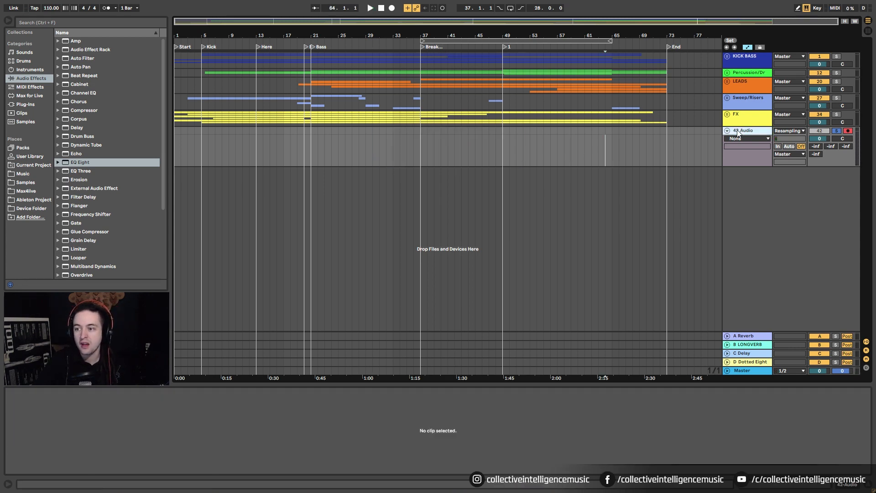
{"action": "key", "text": "Delete"}
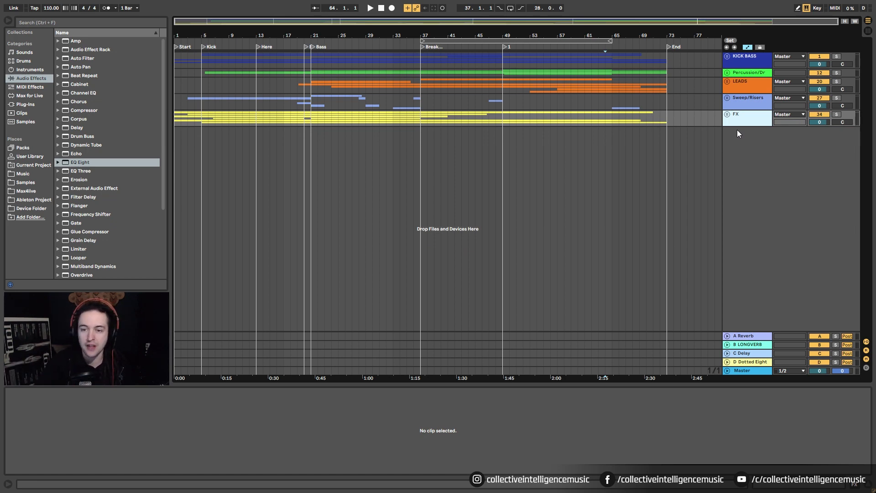
Step: Inspect the contents of the KICK BASS group and show the Percussion/Drums group's Compressor
{"action": "left_click_drag", "start_coordinate": [178, 67], "coordinate": [537, 119]}
{"action": "double_click", "coordinate": [733, 61]}
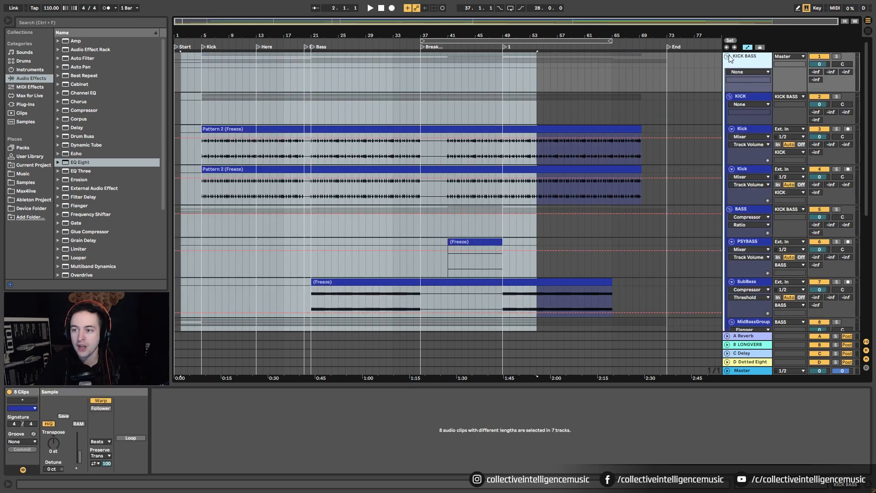
{"action": "left_click", "coordinate": [727, 57]}
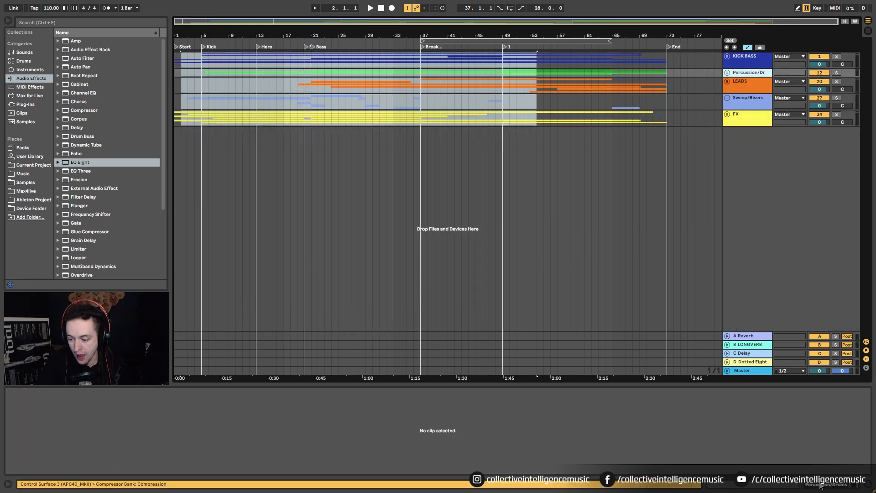
{"action": "left_click", "coordinate": [821, 485]}
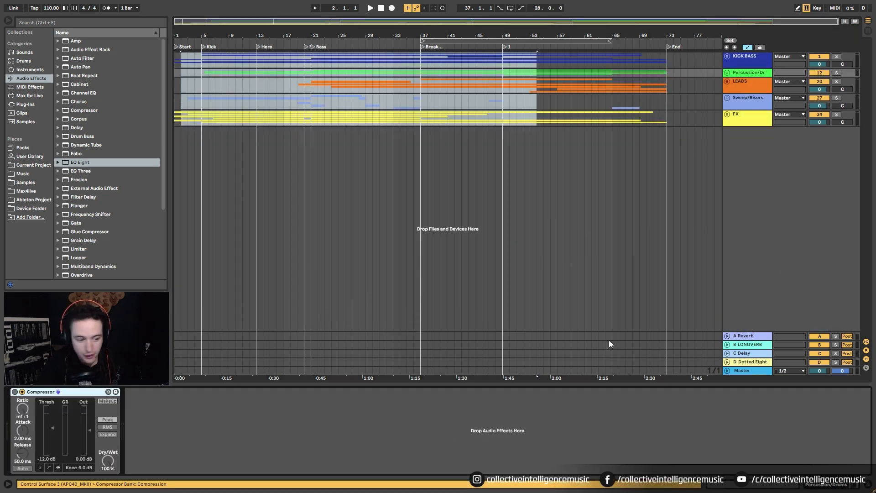
{"action": "double_click", "coordinate": [738, 73]}
{"action": "left_click", "coordinate": [727, 73]}
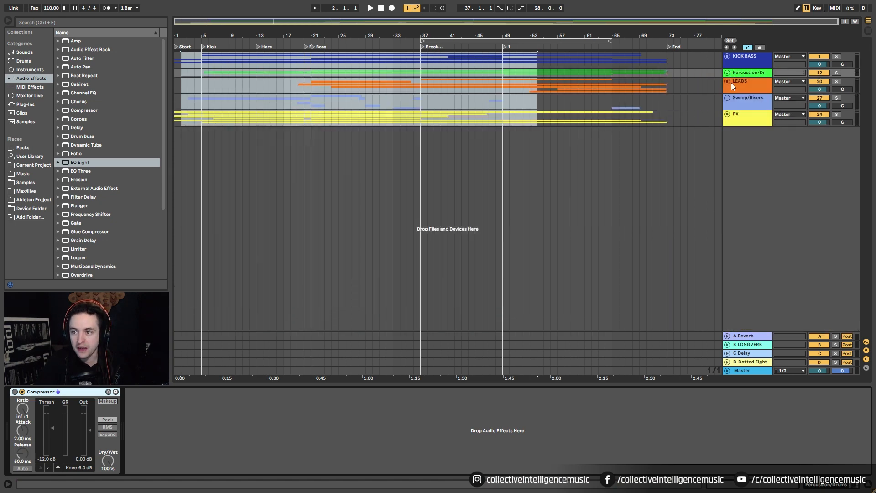
Step: Check the device chains of the LEADS and Percussion/Drums groups for group processing
{"action": "left_click", "coordinate": [573, 92]}
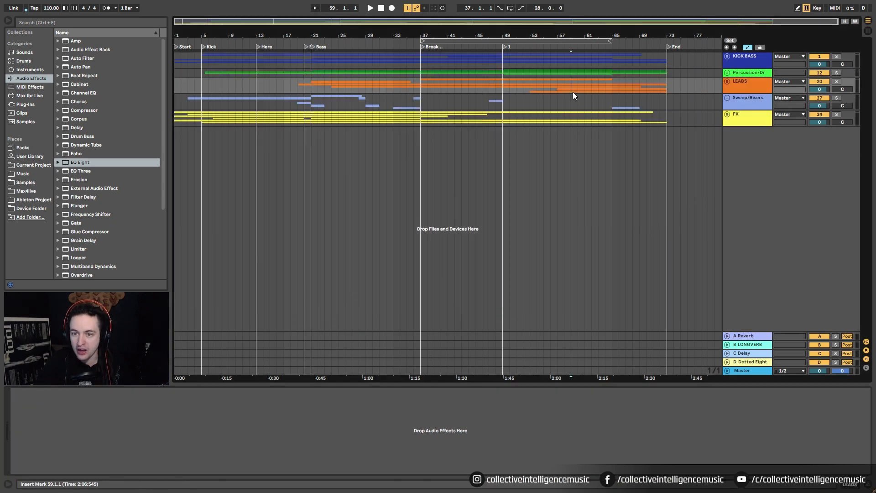
{"action": "left_click", "coordinate": [756, 185]}
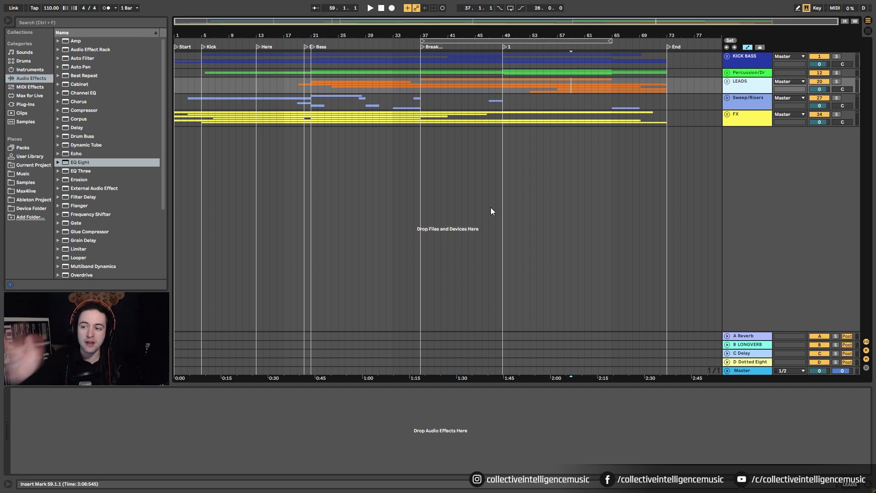
{"action": "left_click", "coordinate": [742, 64]}
{"action": "left_click", "coordinate": [749, 82]}
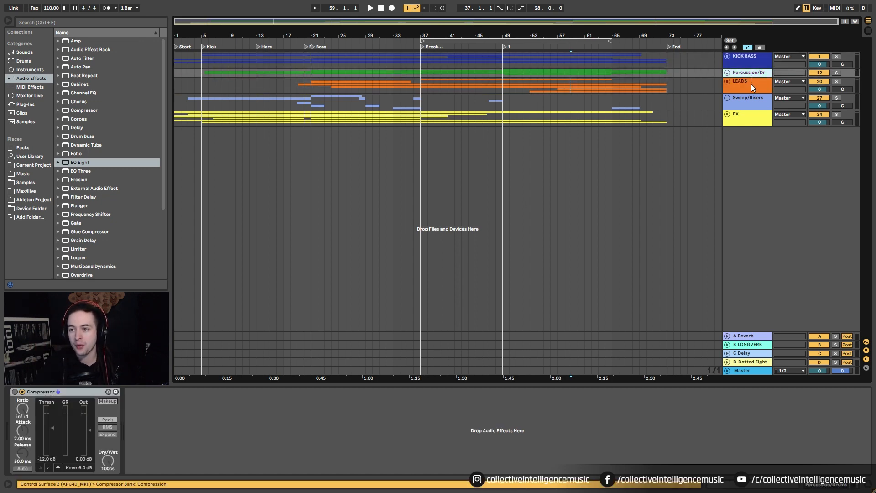
Step: Inspect the tracks inside the Sweep/Risers and FX groups and fold both groups again
{"action": "left_click", "coordinate": [734, 108]}
{"action": "left_click", "coordinate": [727, 99]}
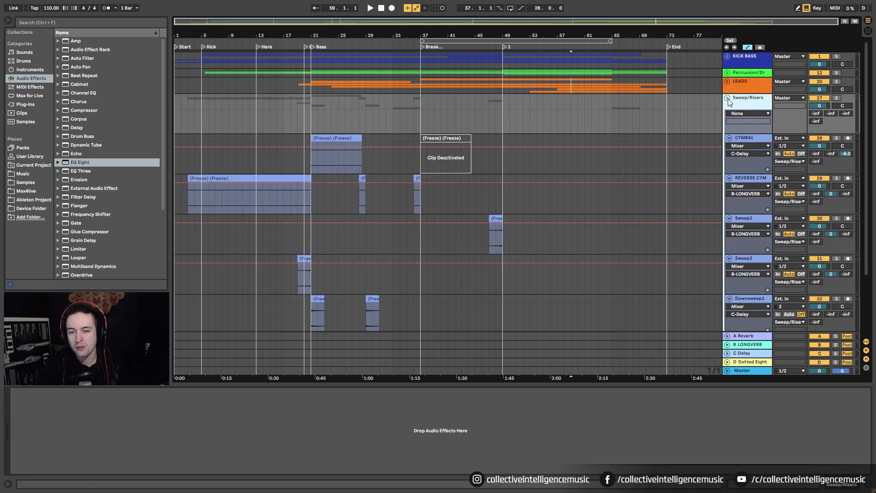
{"action": "left_click", "coordinate": [727, 99]}
{"action": "left_click", "coordinate": [726, 115]}
{"action": "left_click", "coordinate": [726, 115]}
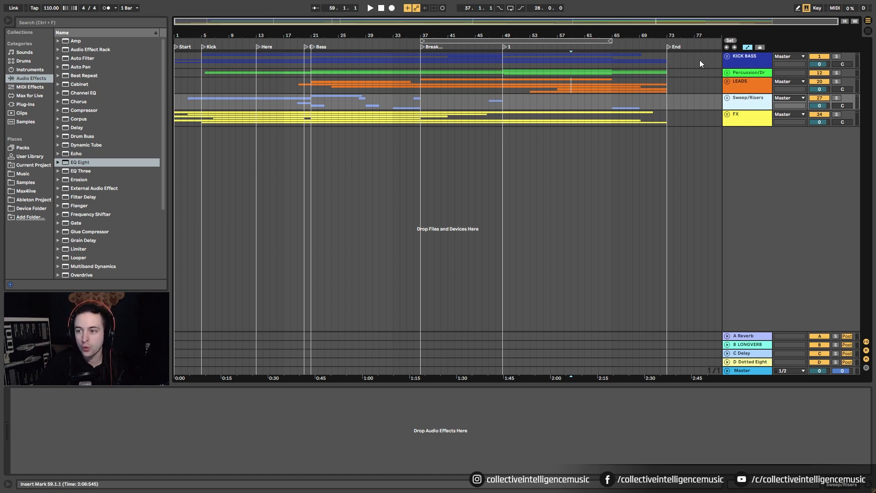
Step: Review the kick and bass tracks inside the KICK BASS group and fold the group again
{"action": "left_click", "coordinate": [727, 56]}
{"action": "scroll", "coordinate": [385, 223], "scroll_direction": "down", "scroll_amount": 6}
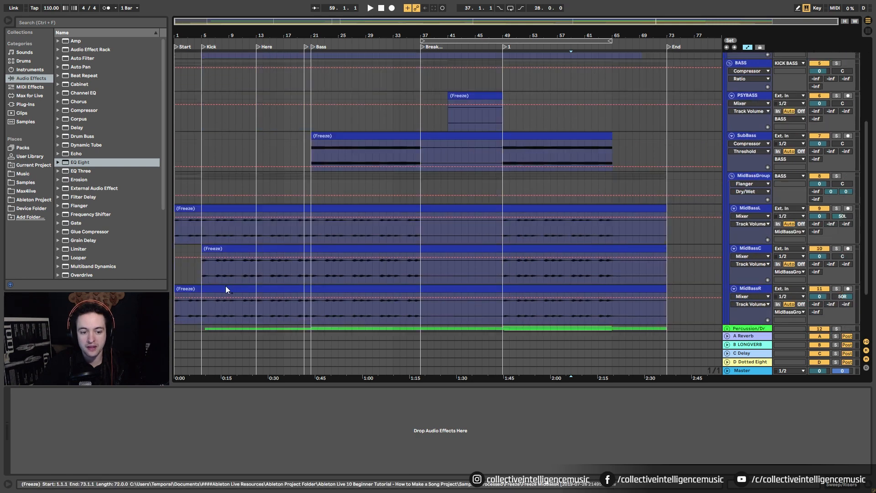
{"action": "scroll", "coordinate": [696, 282], "scroll_direction": "up", "scroll_amount": 5}
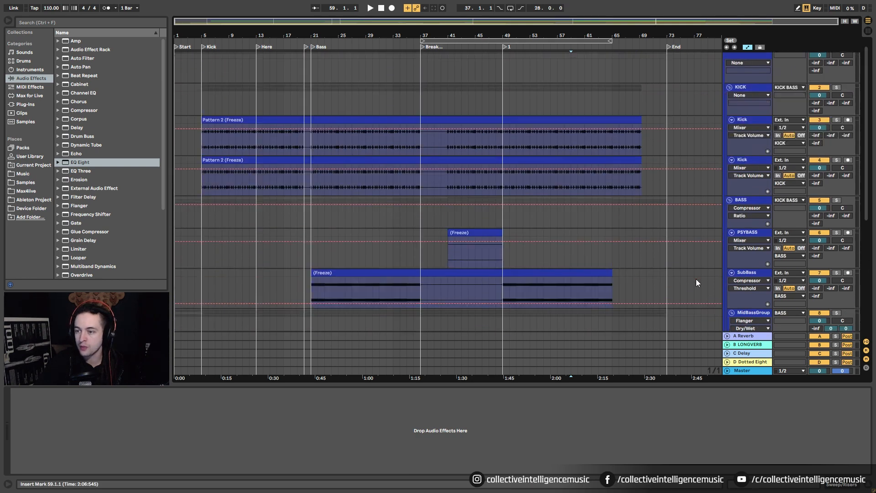
{"action": "scroll", "coordinate": [697, 283], "scroll_direction": "up", "scroll_amount": 1}
{"action": "left_click", "coordinate": [727, 57]}
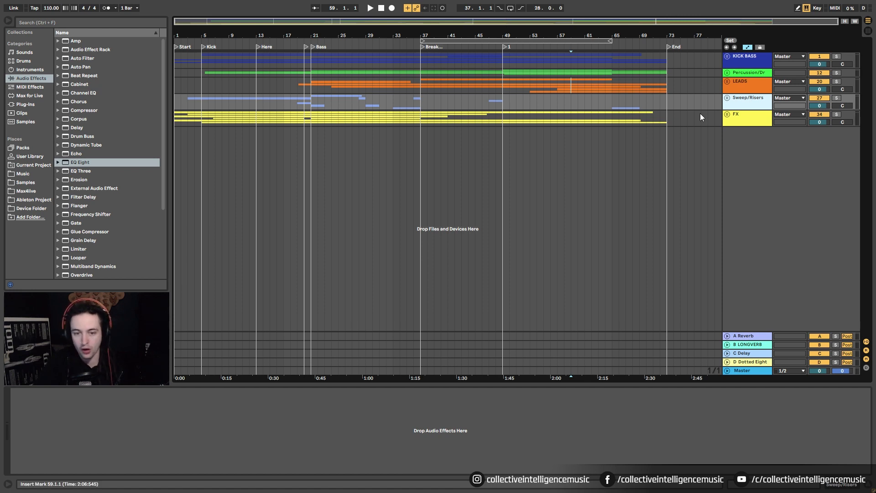
Step: Select the arrangement's full length on the Sweep/Risers group, from bar 1 to the End marker at bar 73
{"action": "left_click_drag", "start_coordinate": [664, 98], "coordinate": [177, 104]}
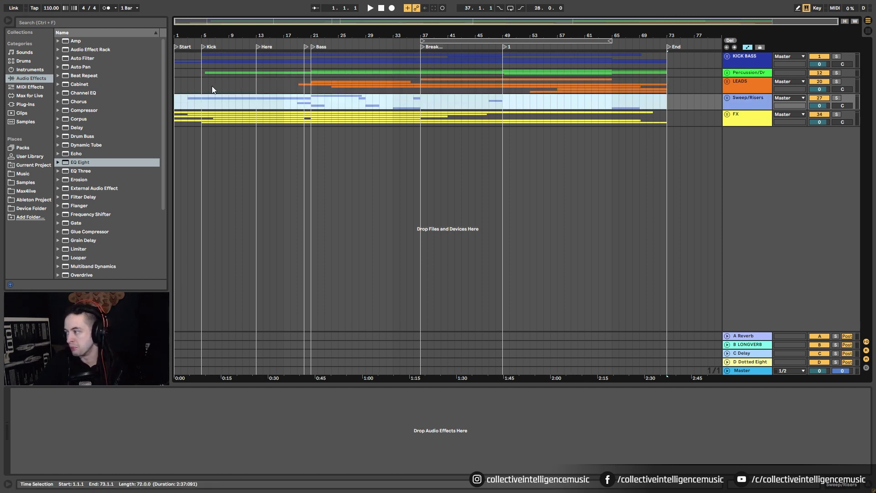